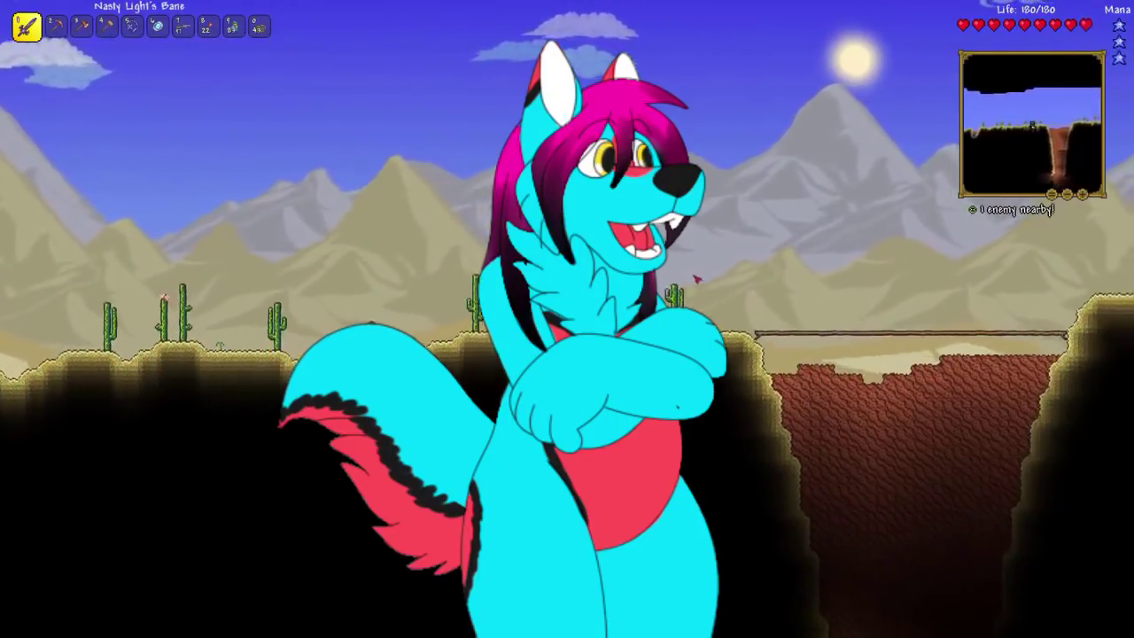
pyautogui.scroll(1, 698, 277)
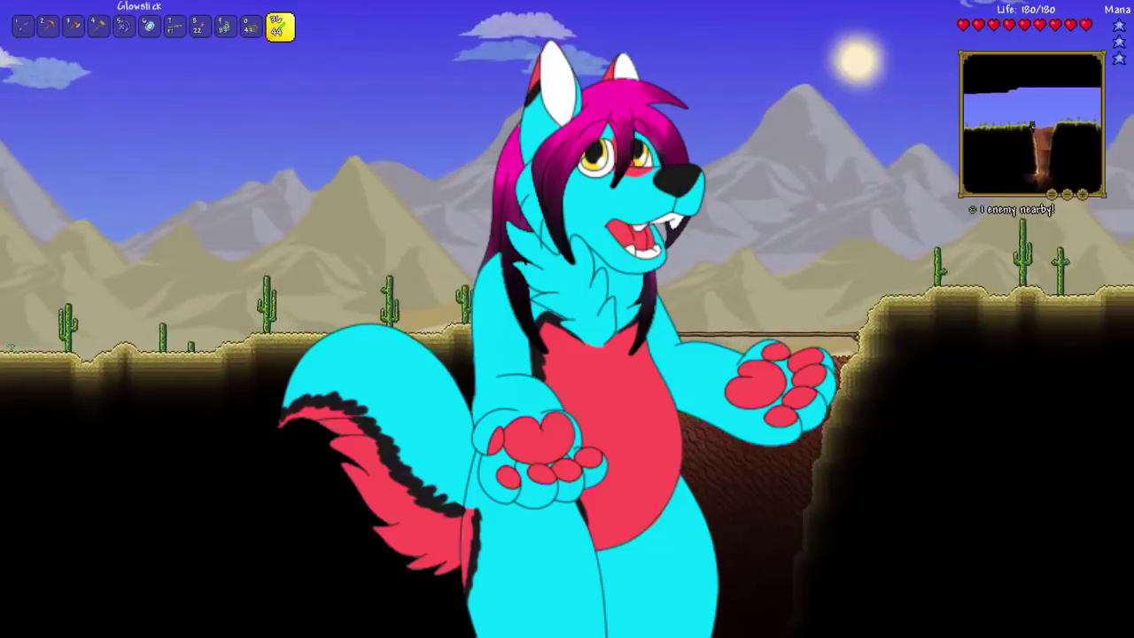
pyautogui.scroll(-1, 697, 277)
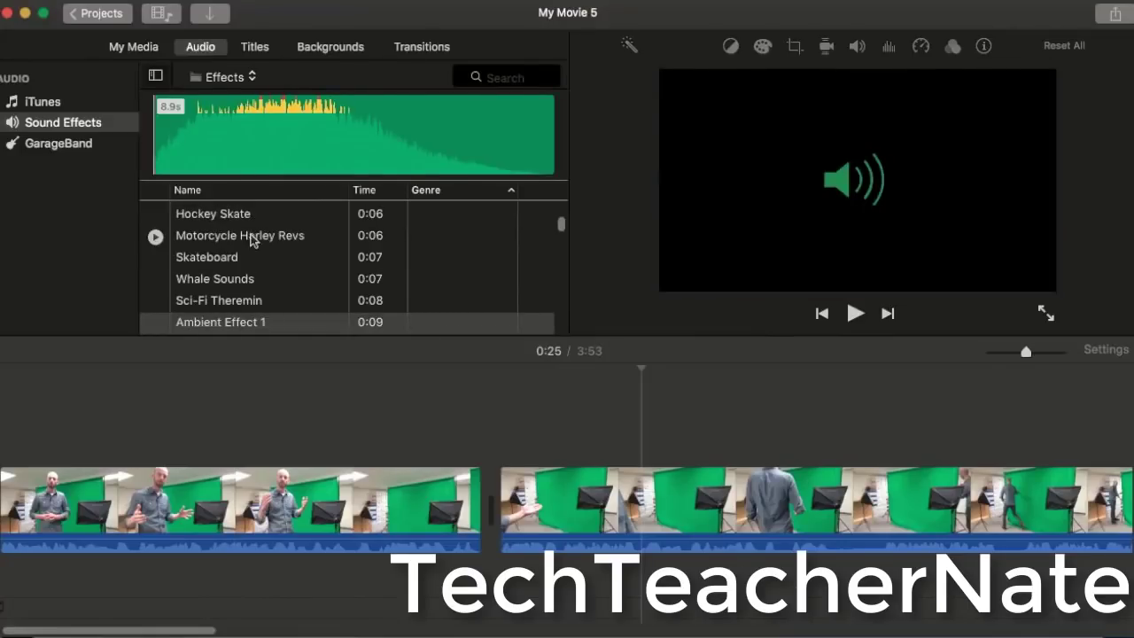
# Find the sound effect Drone Dark Suspense 2 and place it on the timeline beneath the video clips.
pyautogui.scroll(-10, 251, 251)
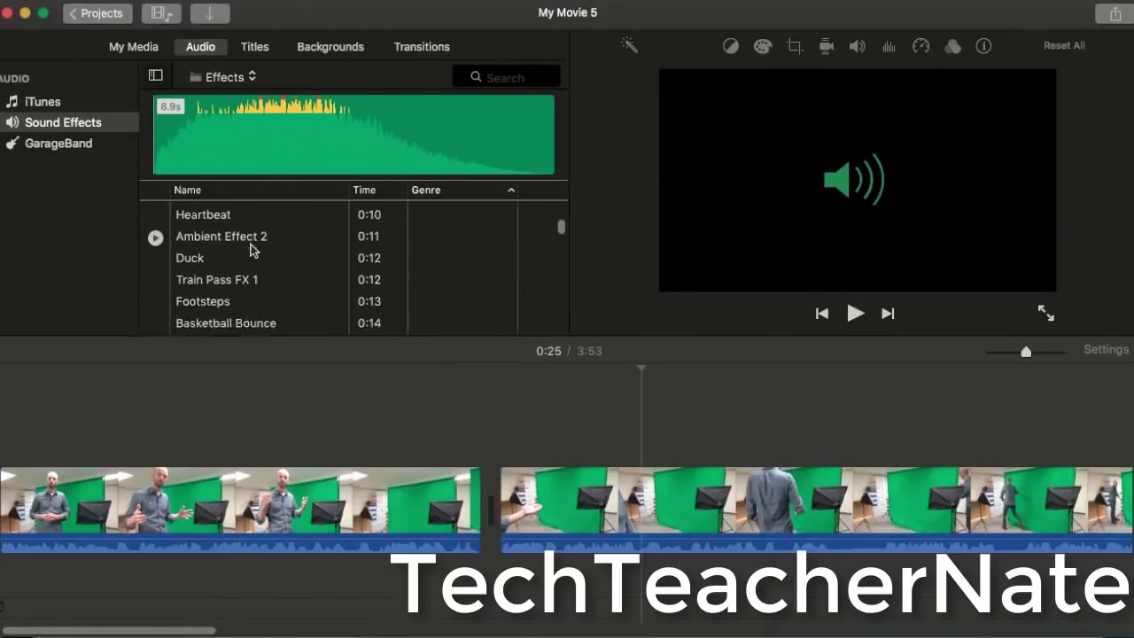
pyautogui.scroll(-3, 251, 251)
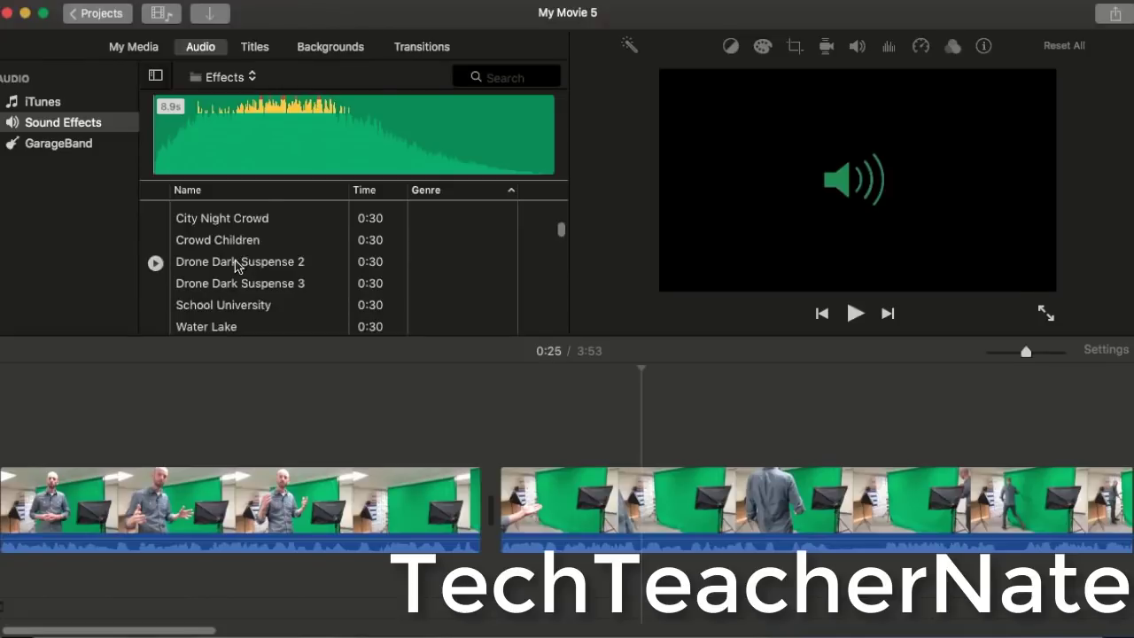
pyautogui.click(238, 265)
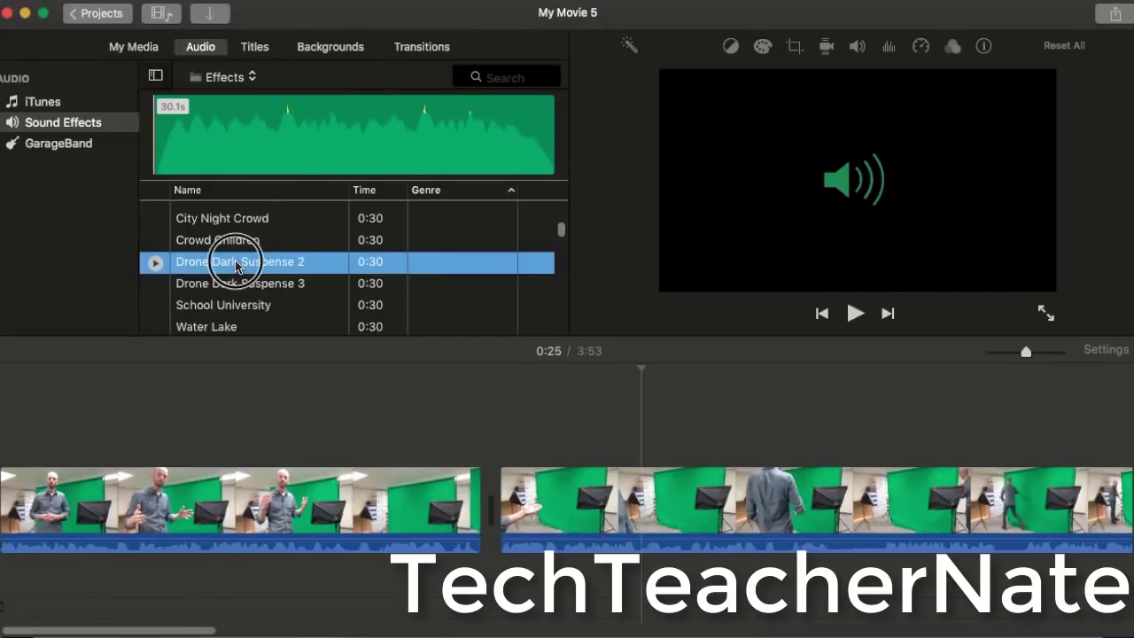
pyautogui.moveTo(222, 350); pyautogui.dragTo(137, 607)
pyautogui.scroll(-2, 213, 532)
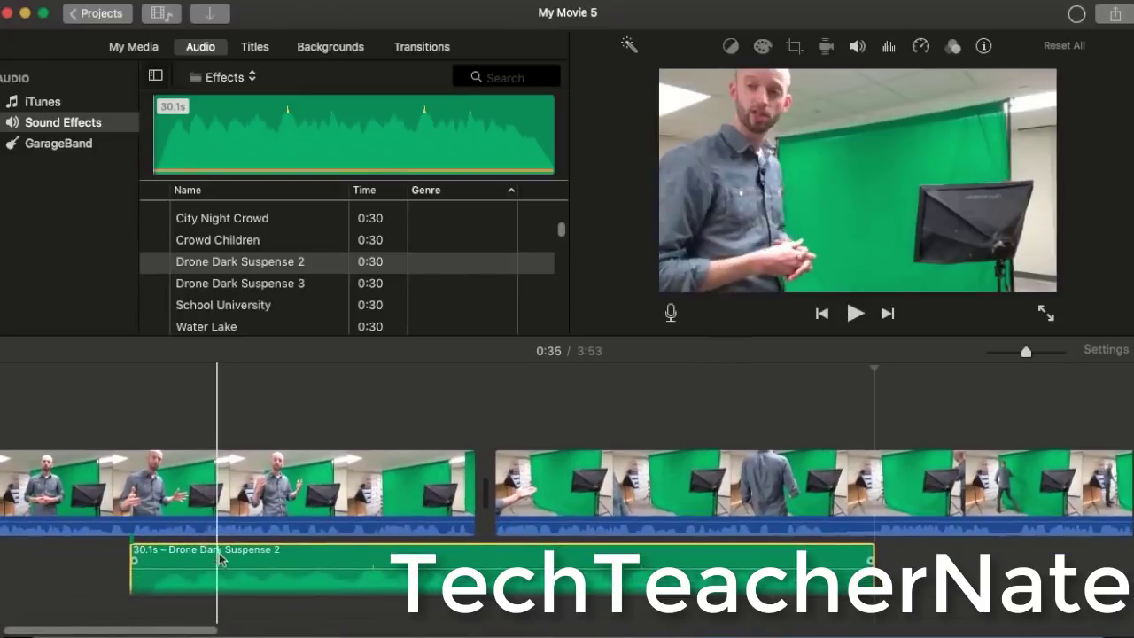
pyautogui.moveTo(286, 537); pyautogui.dragTo(653, 558)
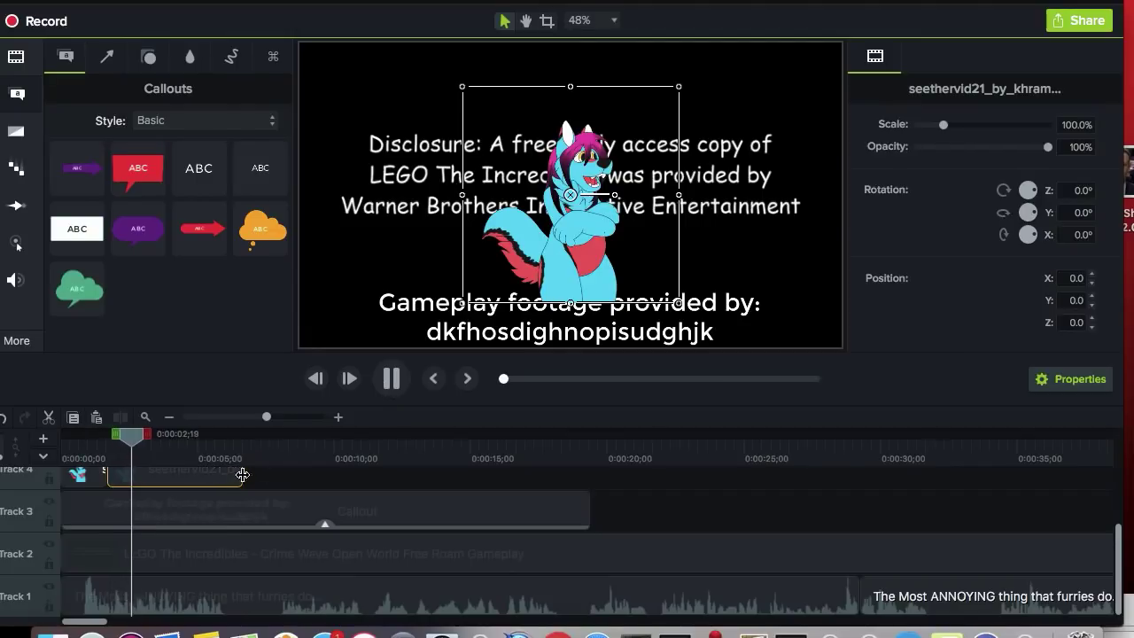
# In Camtasia, shorten the seethervid21 clip on Track 4, paste a copy of the seethervid20 clip directly after it, and play the result.
pyautogui.moveTo(243, 475); pyautogui.dragTo(157, 476)
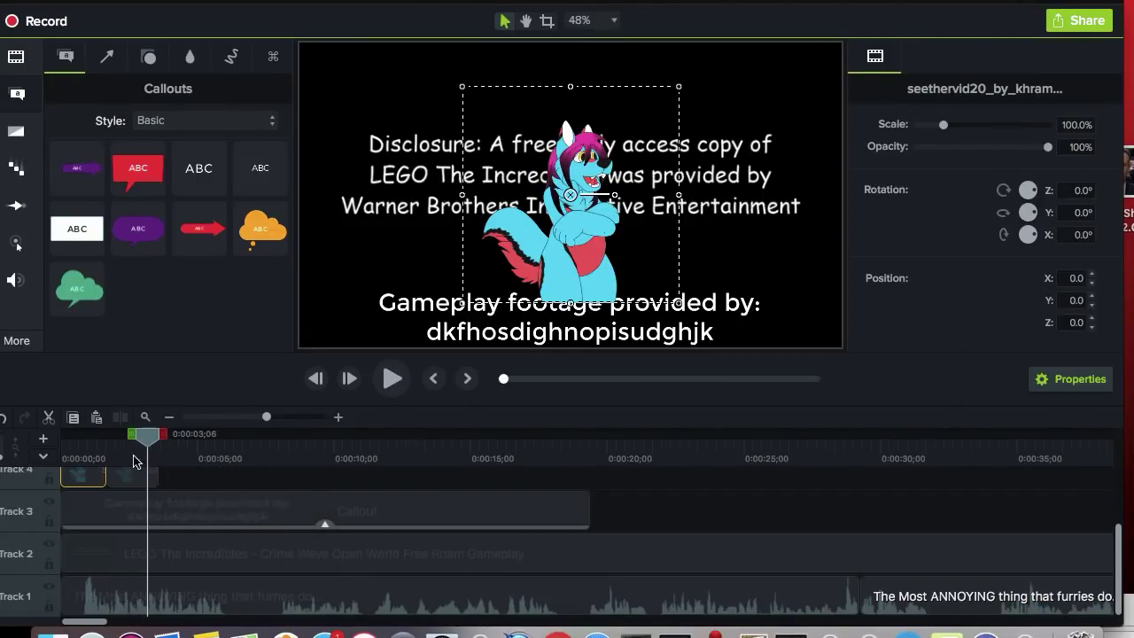
pyautogui.click(463, 384)
pyautogui.press('super+v')
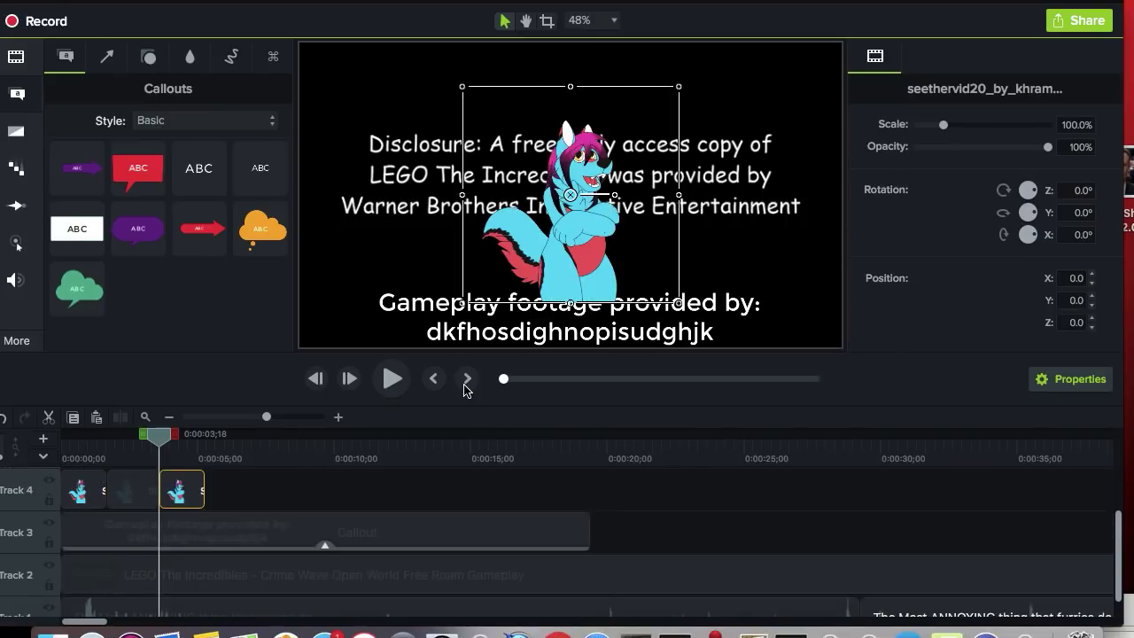
pyautogui.moveTo(165, 436); pyautogui.dragTo(66, 436)
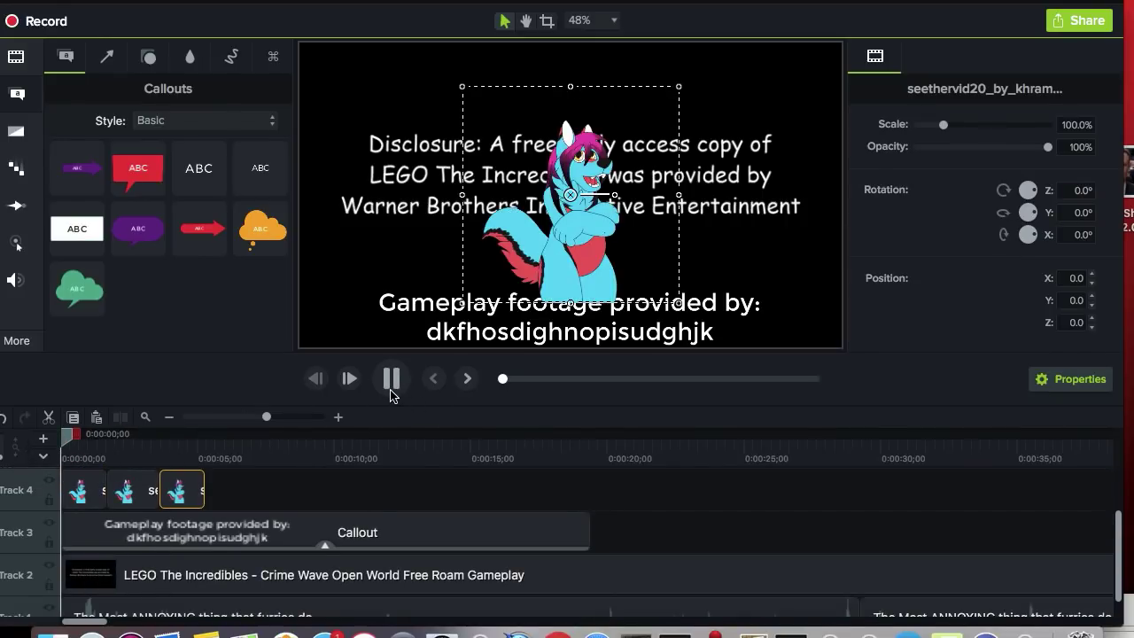
pyautogui.click(681, 544)
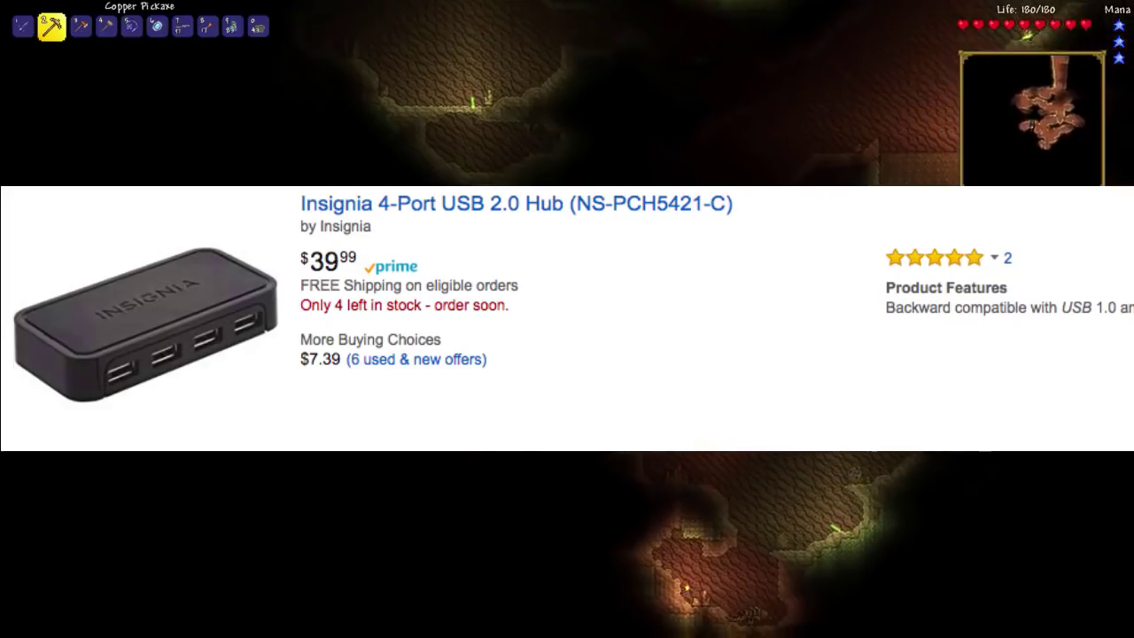
# In Terraria, swap the bombs from the inventory into the sixth hotbar slot and equip them.
pyautogui.press('Escape')
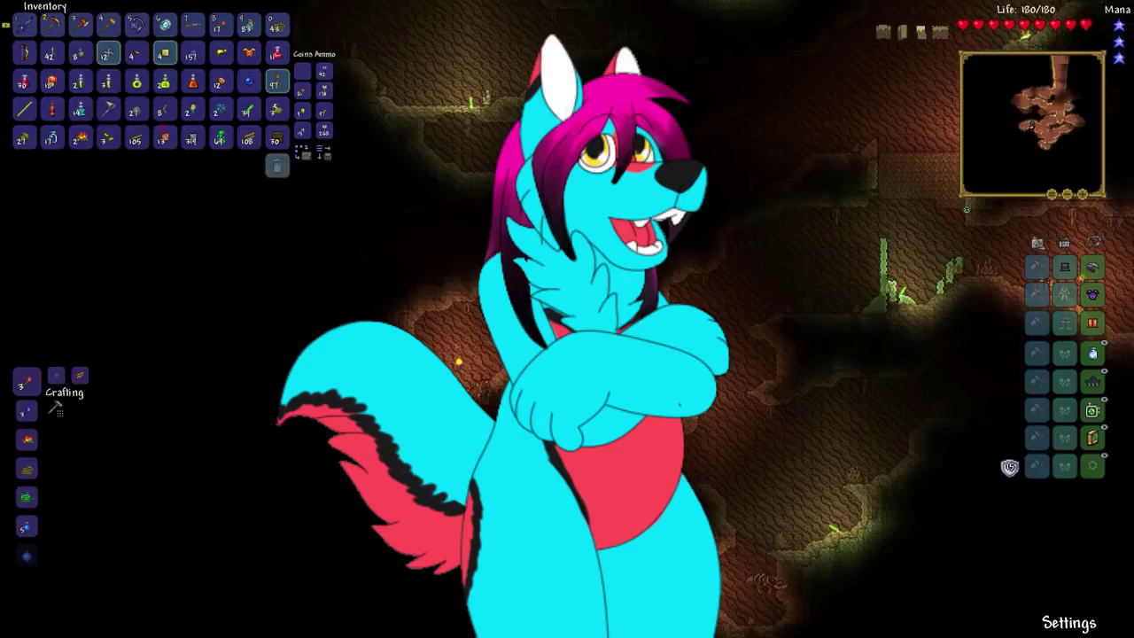
pyautogui.click(135, 111)
pyautogui.click(164, 24)
pyautogui.click(134, 111)
pyautogui.press('Escape')
pyautogui.scroll(-2, 353, 295)
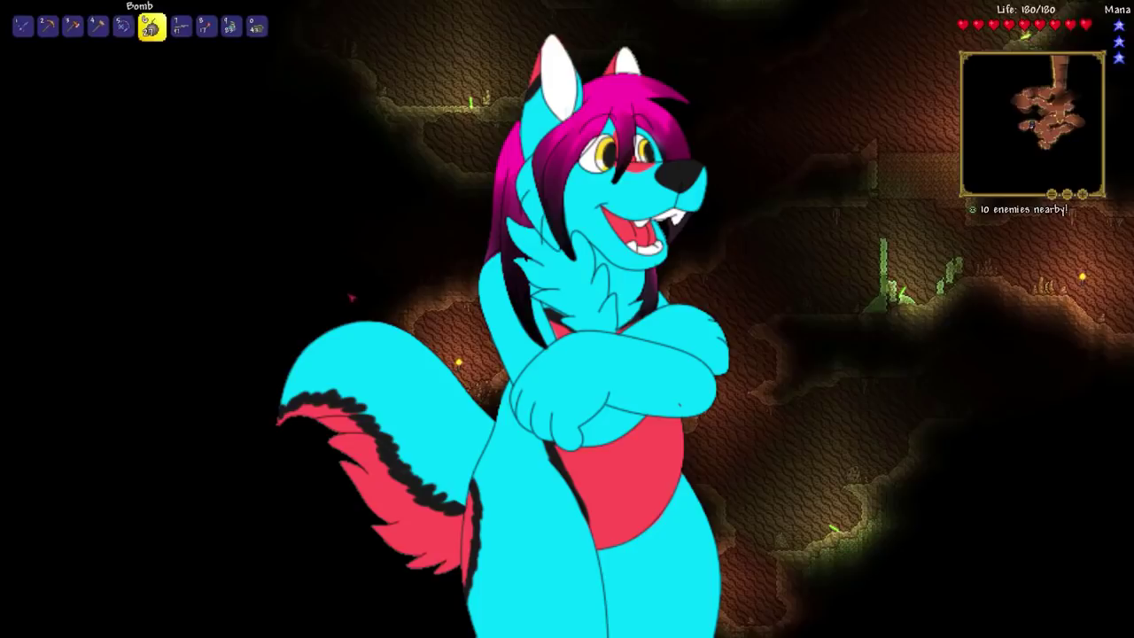
pyautogui.press('d')
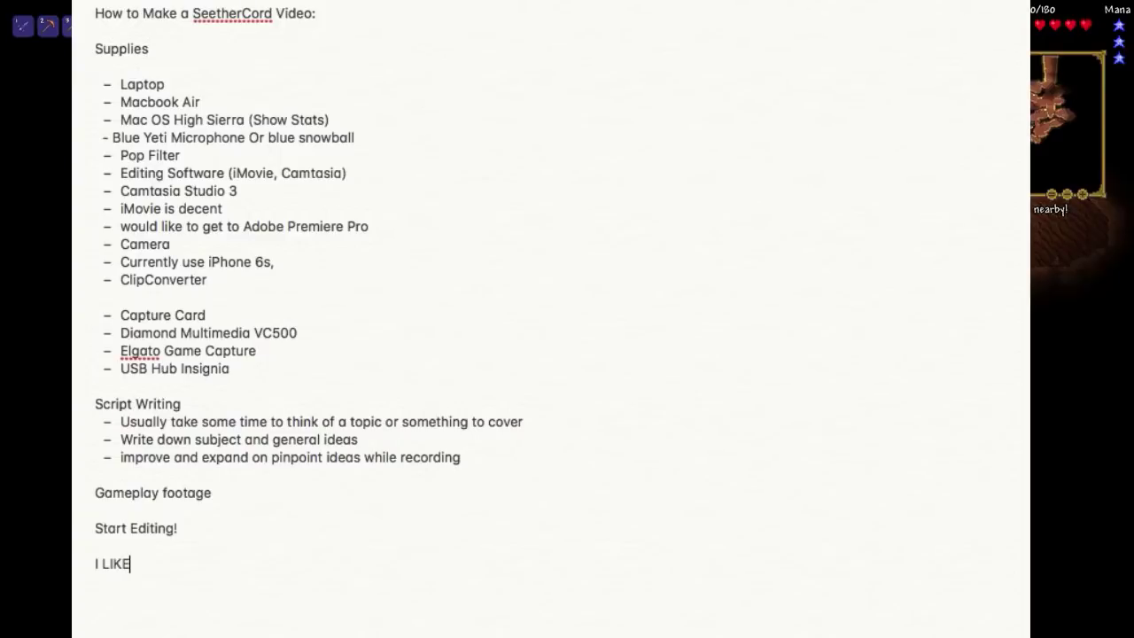
# In the video notes, finish the all-caps joke sentence below "Start Editing!", ending it with four exclamation marks.
pyautogui.write('O HAVE ')
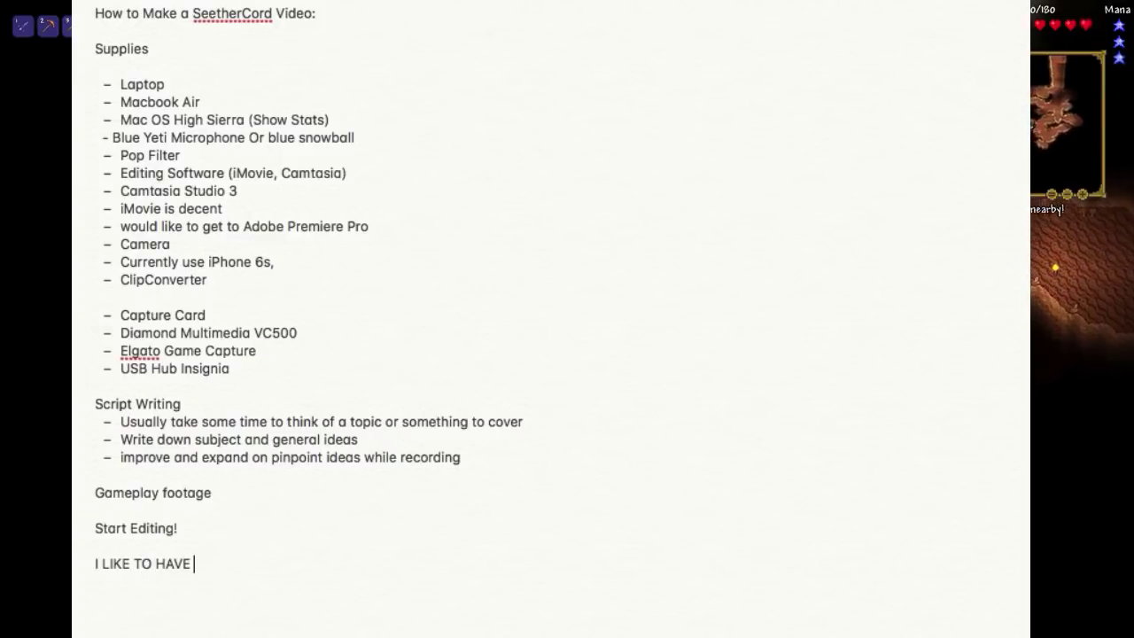
pyautogui.write('BIG BLACK ')
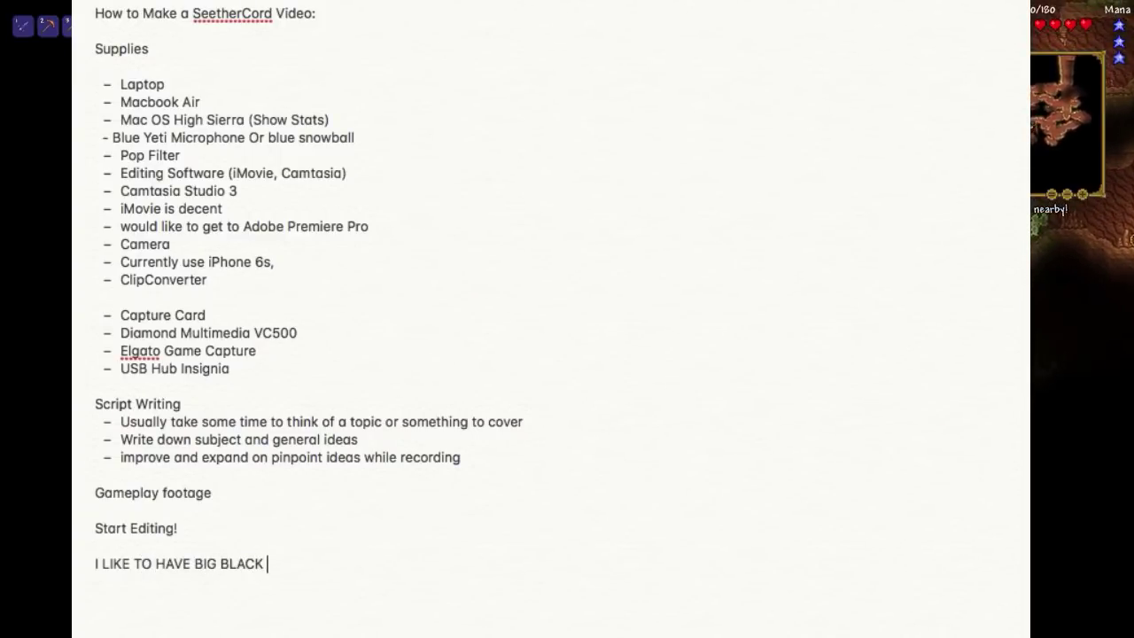
pyautogui.write('MEN FUCKING ')
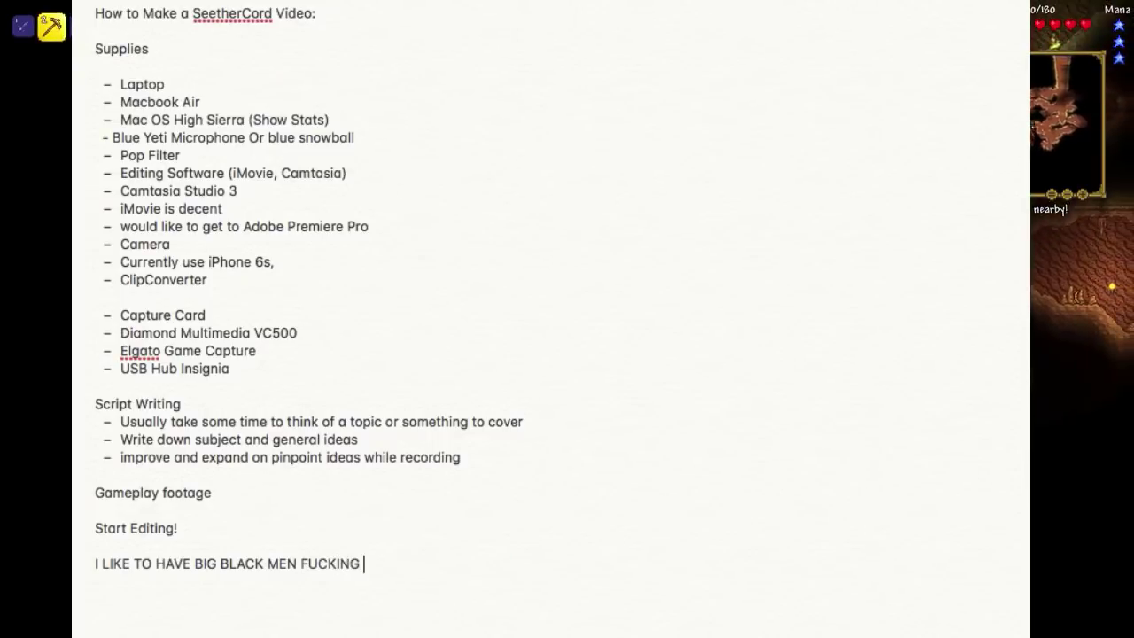
pyautogui.write('ME IN THE ASS')
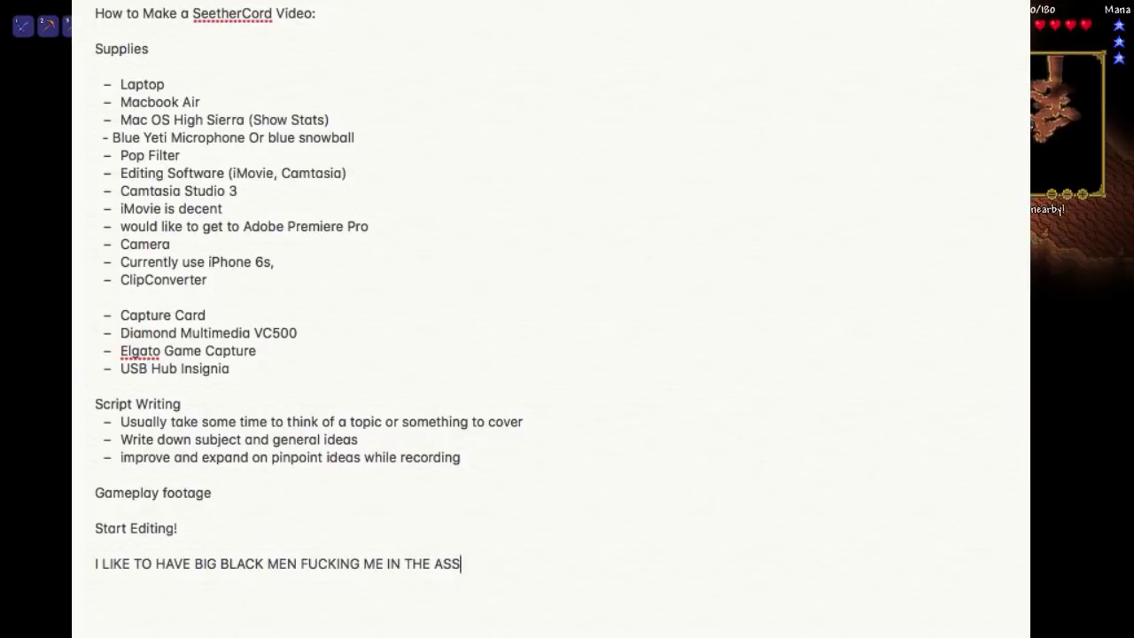
pyautogui.write('!!!!')
# Add a second all-caps joke line beneath the first, ending with "FROSTY NIPS ARE THE BEST".
pyautogui.press('Return')
pyautogui.write('LIKE REALL')
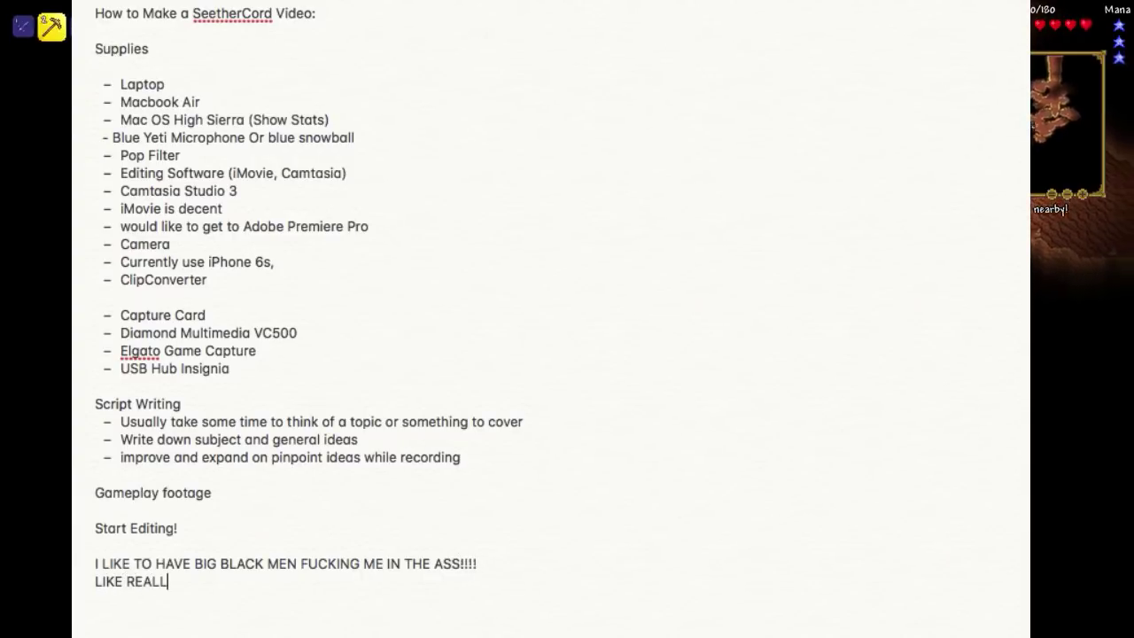
pyautogui.write('Y I LOVE HAVING DICK')
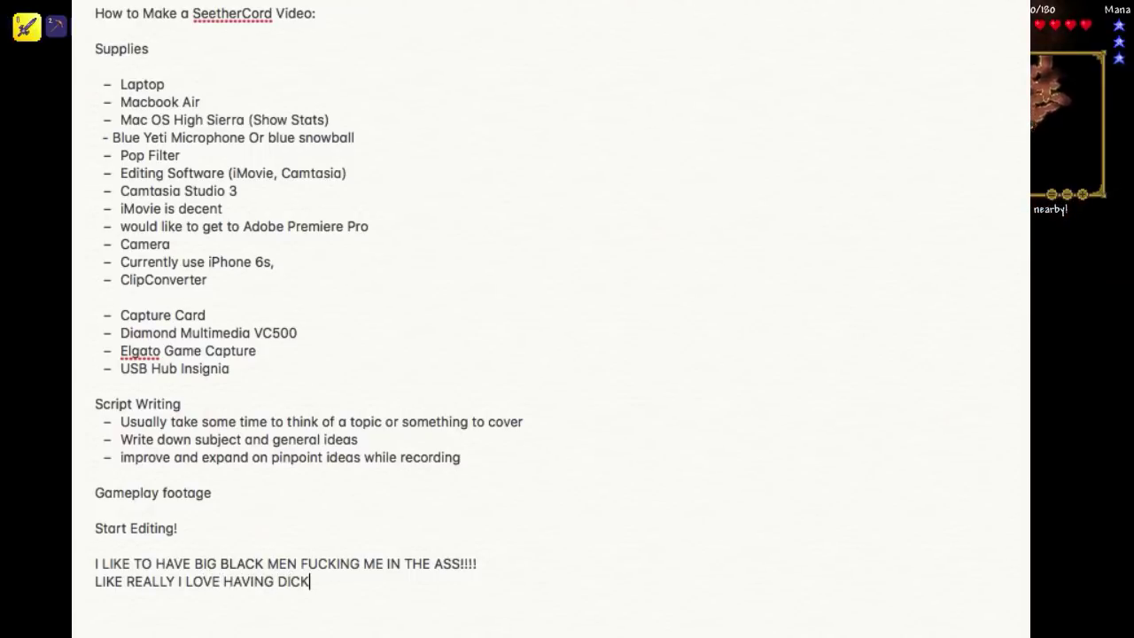
pyautogui.write(' UP MY ASS IT MAKES ME SO WET MMMMMMMMMM FROSTY NIPS A')
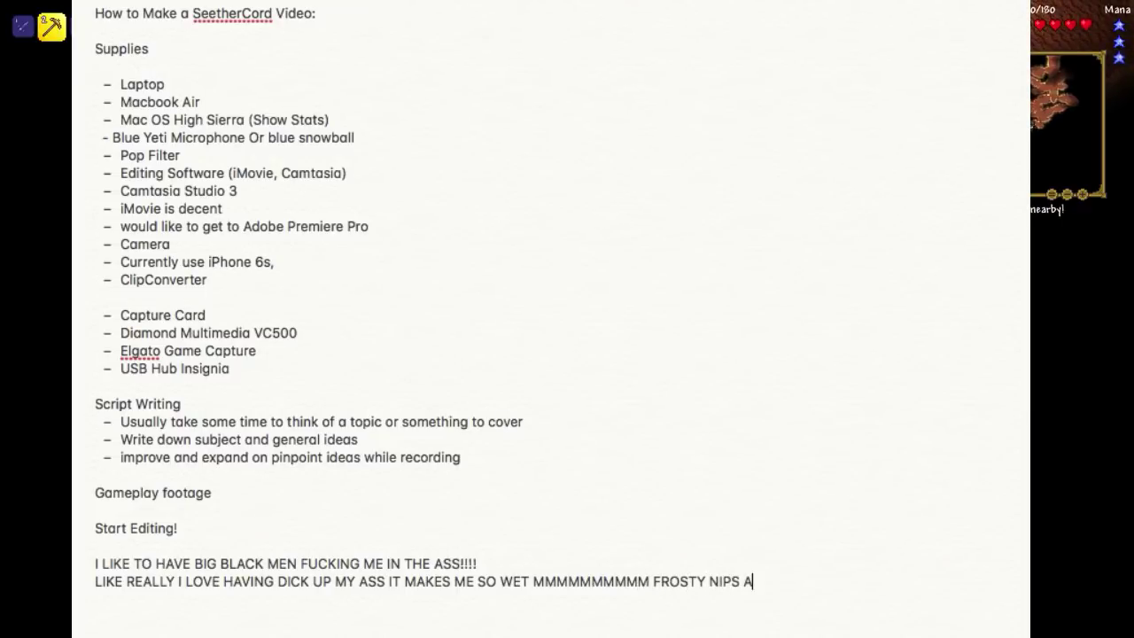
pyautogui.write('HE BEST')
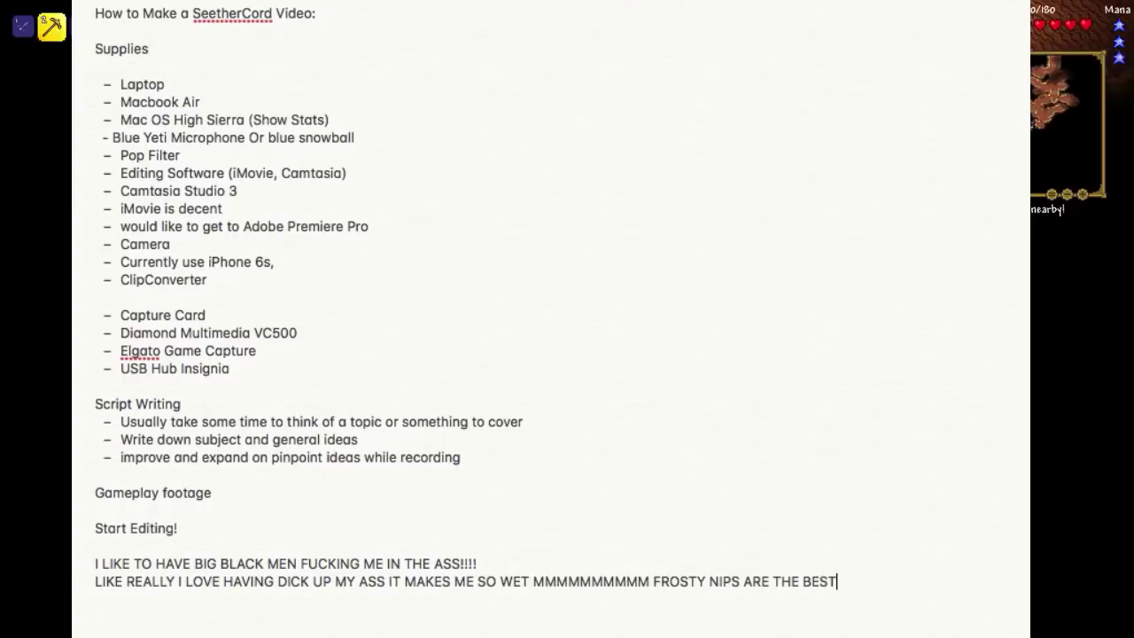
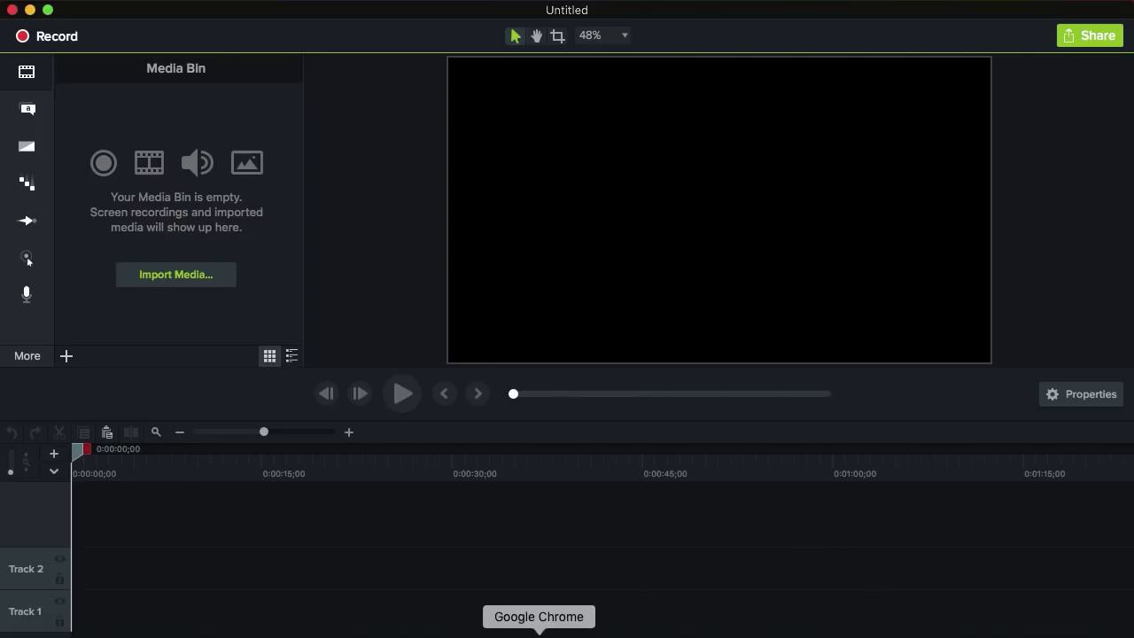
# Quit the background applications, including Google Chrome and Discord, while keeping Camtasia 3 open.
pyautogui.rightClick(539, 635)
pyautogui.click(540, 609)
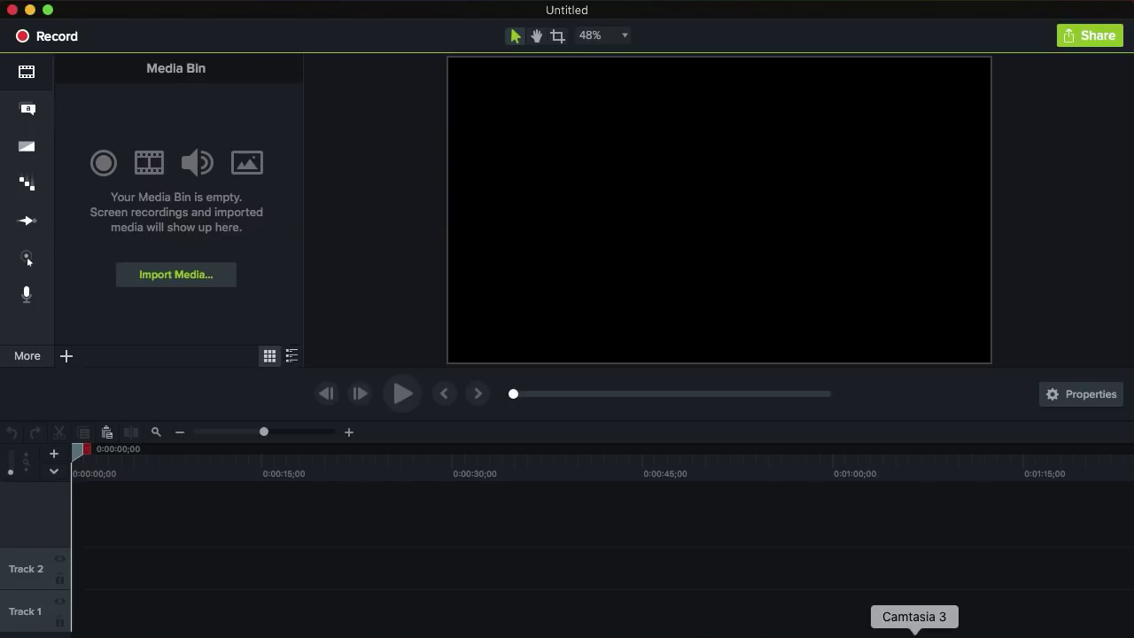
pyautogui.rightClick(877, 633)
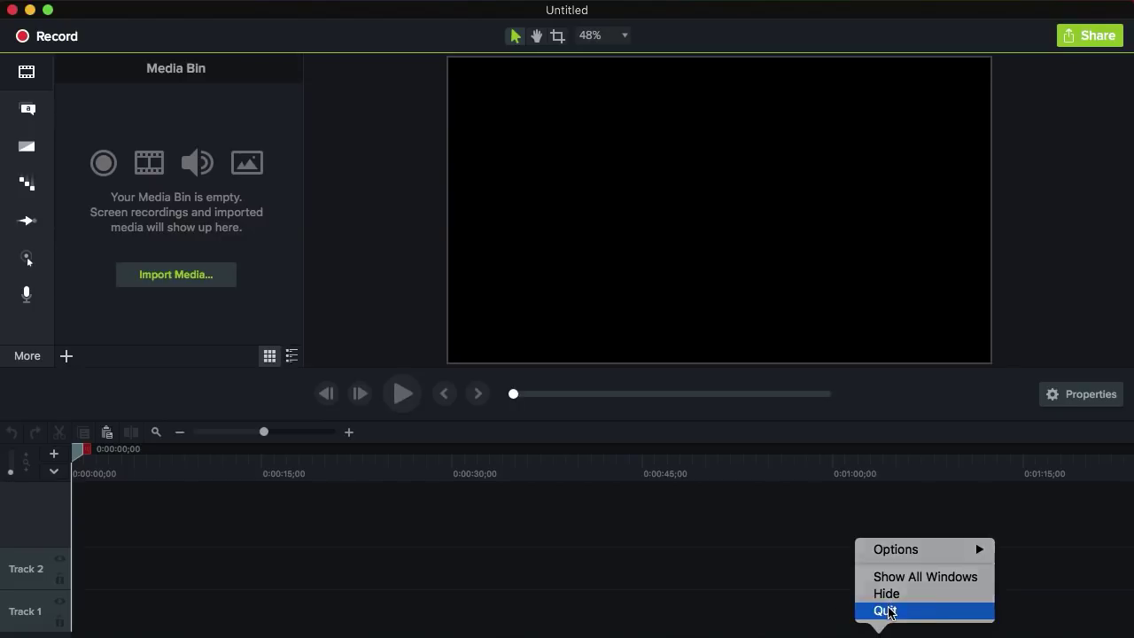
pyautogui.click(886, 610)
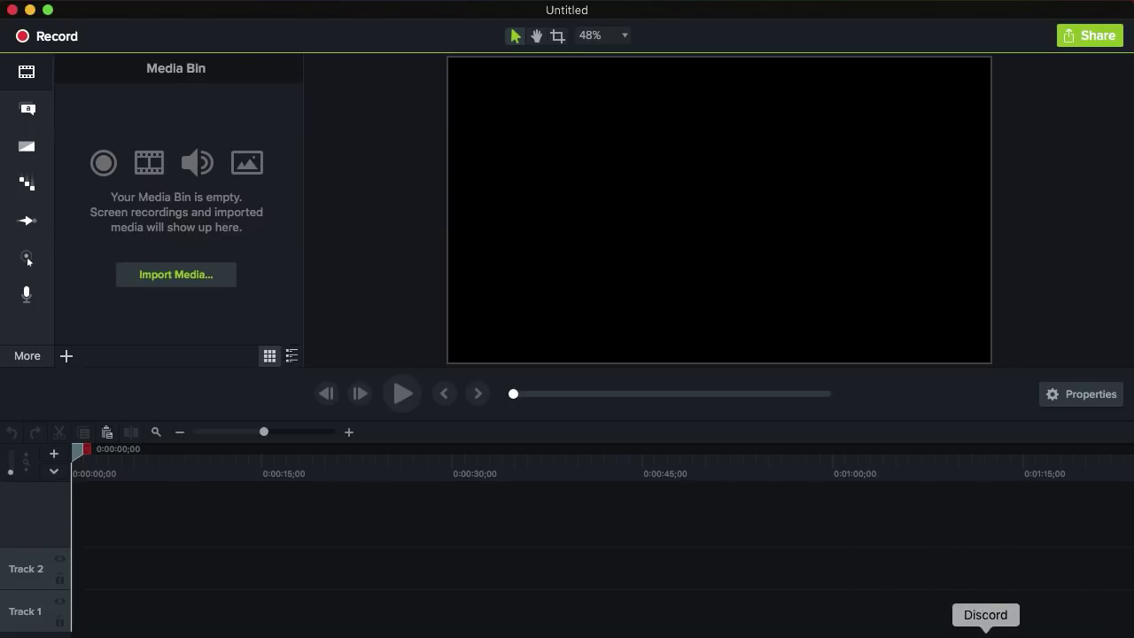
pyautogui.rightClick(985, 633)
pyautogui.click(985, 609)
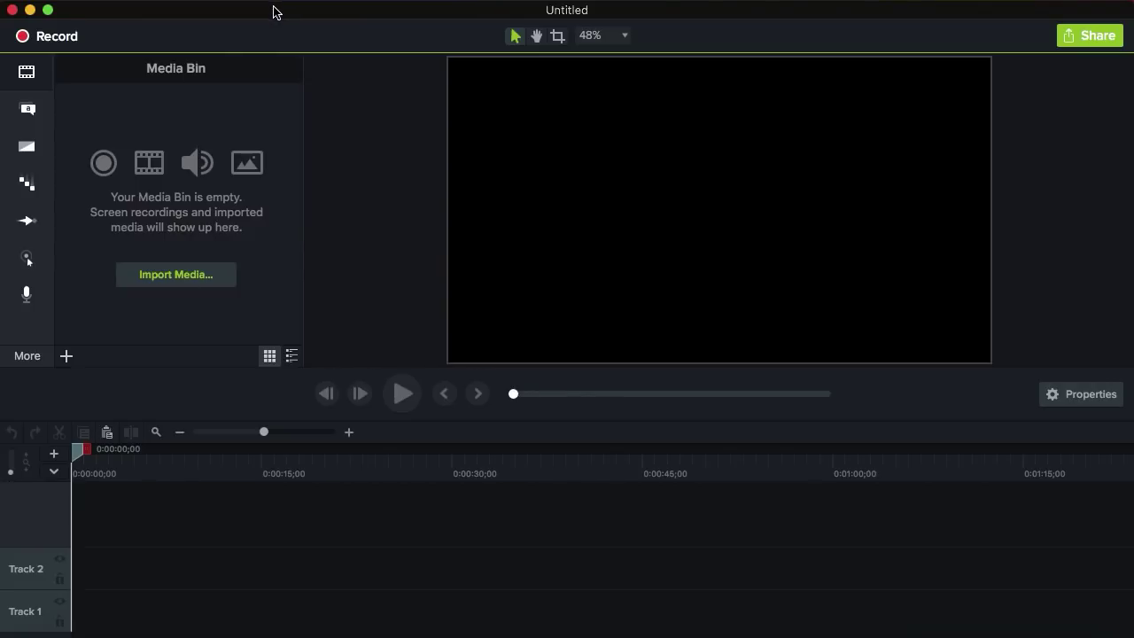
# Move the Camtasia window aside to uncover the desktop and open the Audio Recordings folder.
pyautogui.moveTo(274, 12); pyautogui.dragTo(381, 1)
pyautogui.click(62, 335)
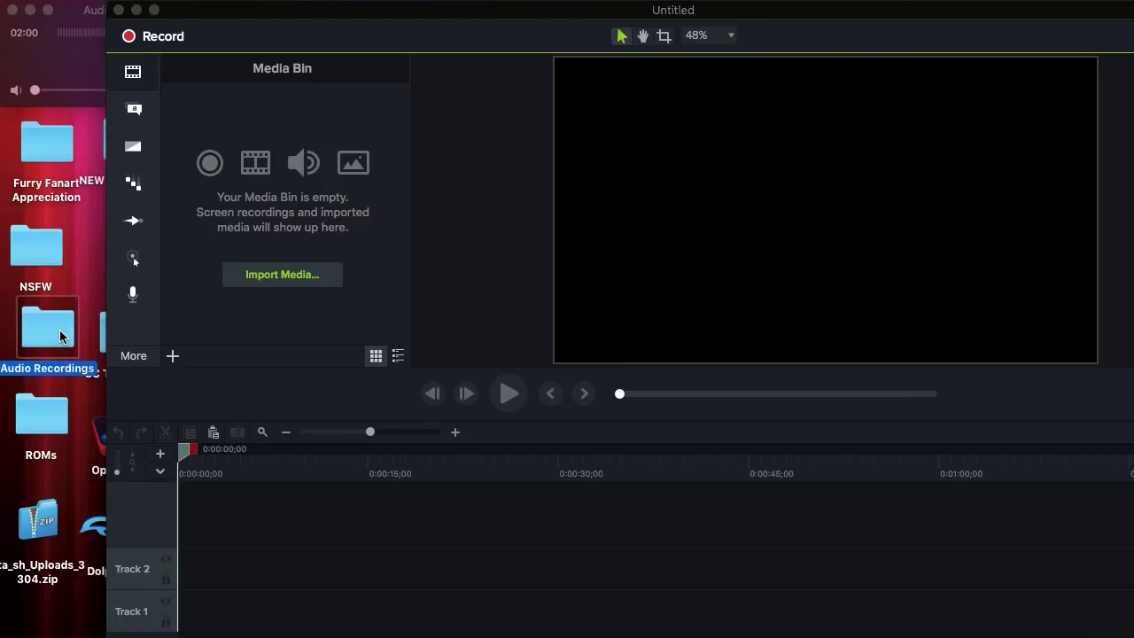
pyautogui.doubleClick(62, 335)
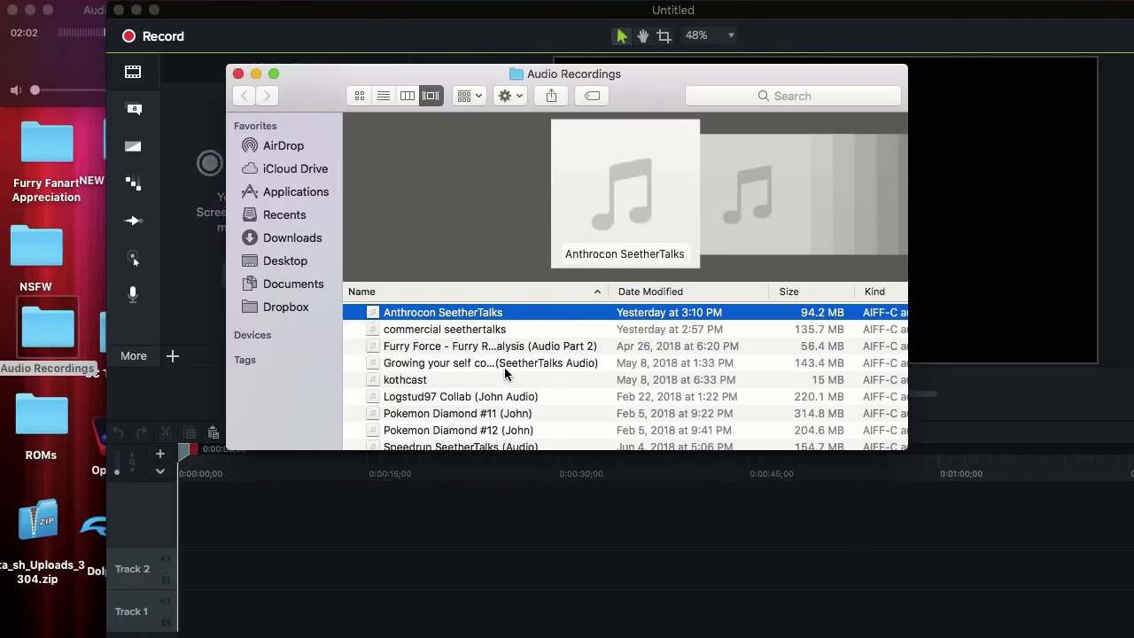
# Add the audio recording "The Most ANNOYING thing that furries do..." from the folder to the start of Track 1.
pyautogui.press('Down')
pyautogui.press('Down')
pyautogui.press('Down')
pyautogui.press('Down')
pyautogui.press('Down')
pyautogui.press('Down')
pyautogui.press('Down')
pyautogui.press('Down')
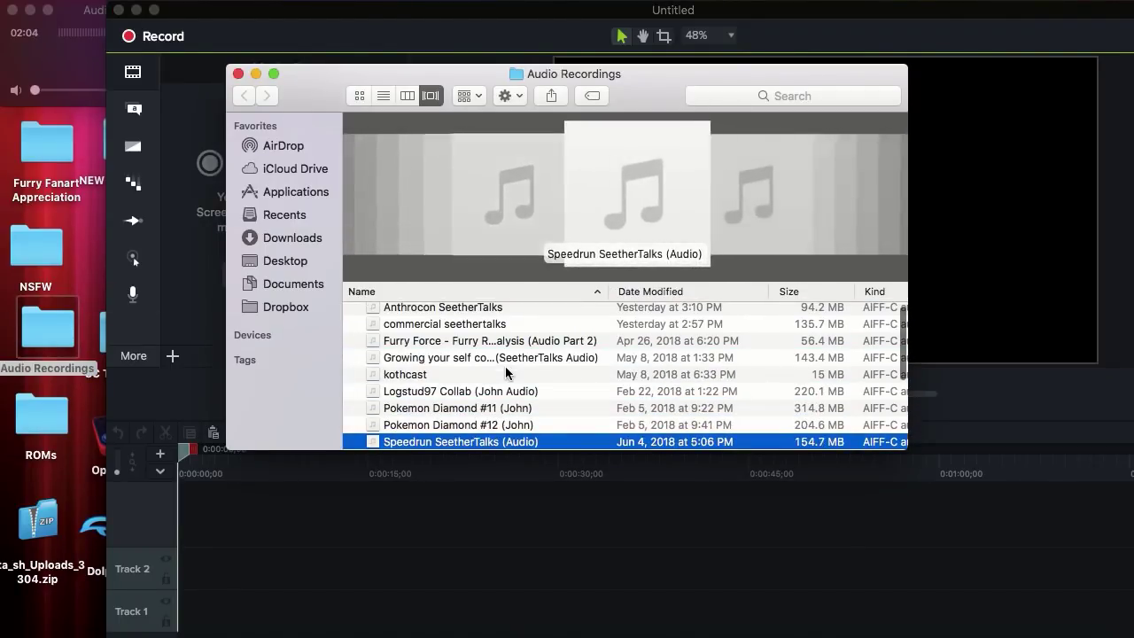
pyautogui.press('Down')
pyautogui.press('Down')
pyautogui.press('Down')
pyautogui.press('Down')
pyautogui.press('Down')
pyautogui.press('Down')
pyautogui.press('Down')
pyautogui.press('Down')
pyautogui.press('Down')
pyautogui.press('Up')
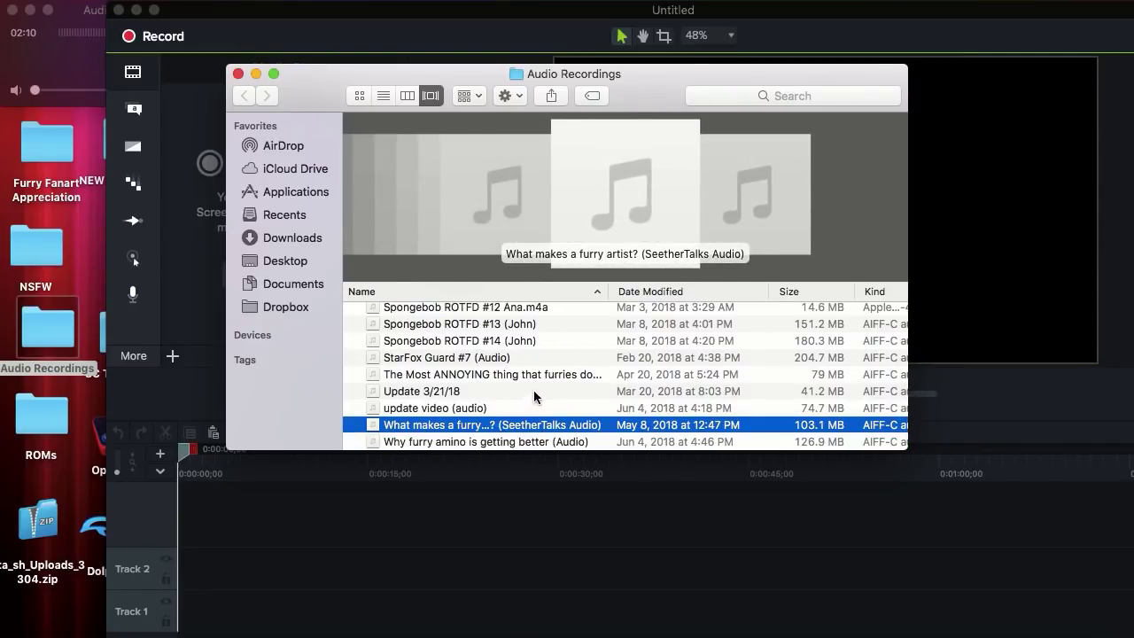
pyautogui.press('Up')
pyautogui.press('Up')
pyautogui.press('Up')
pyautogui.press('Up')
pyautogui.press('Down')
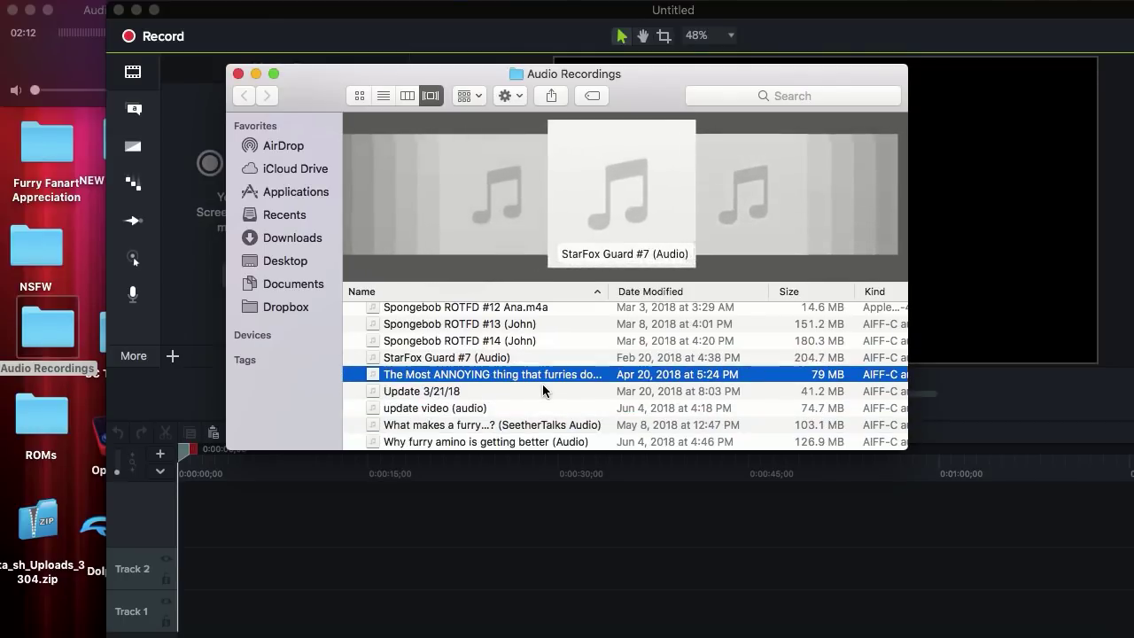
pyautogui.moveTo(494, 374); pyautogui.dragTo(205, 620)
# Deselect the audio clip and play the timeline from the beginning.
pyautogui.click(259, 576)
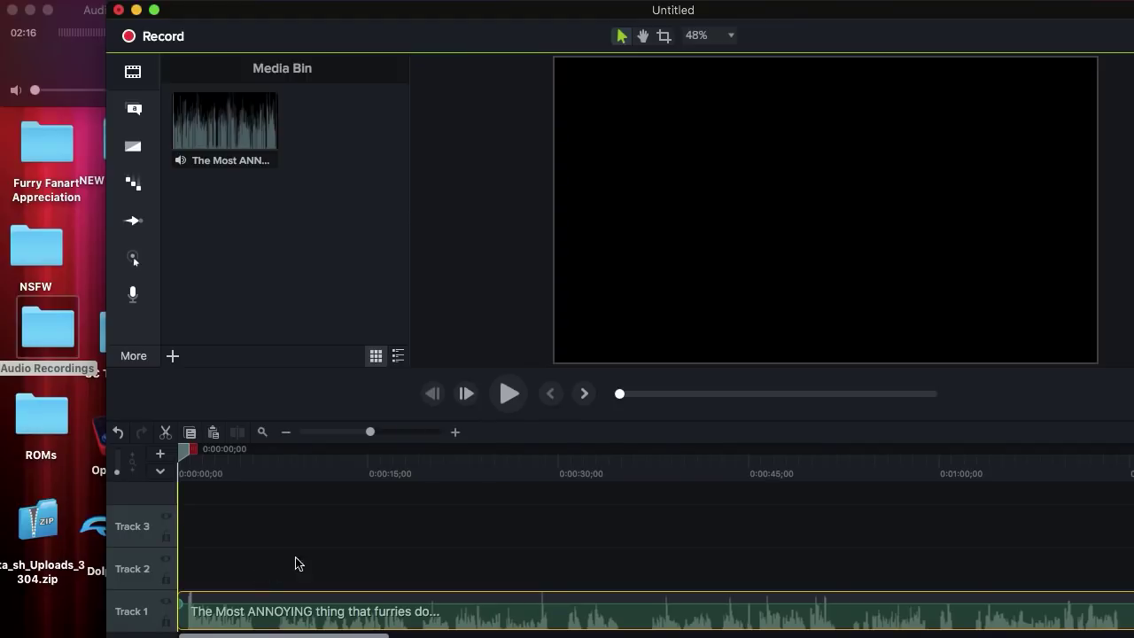
pyautogui.click(369, 578)
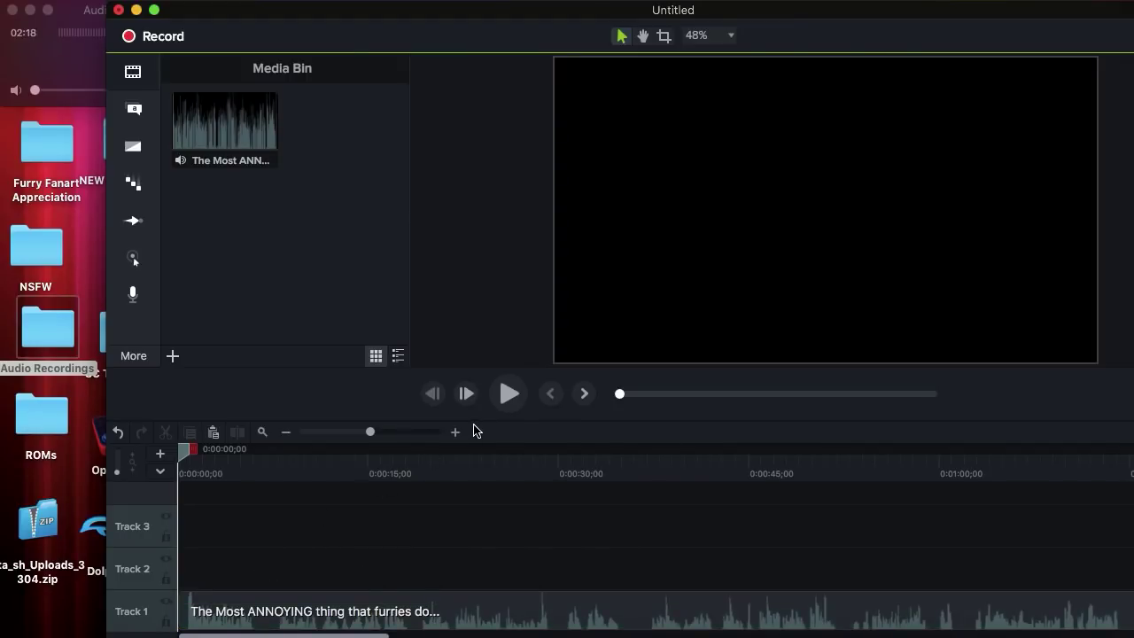
pyautogui.click(517, 405)
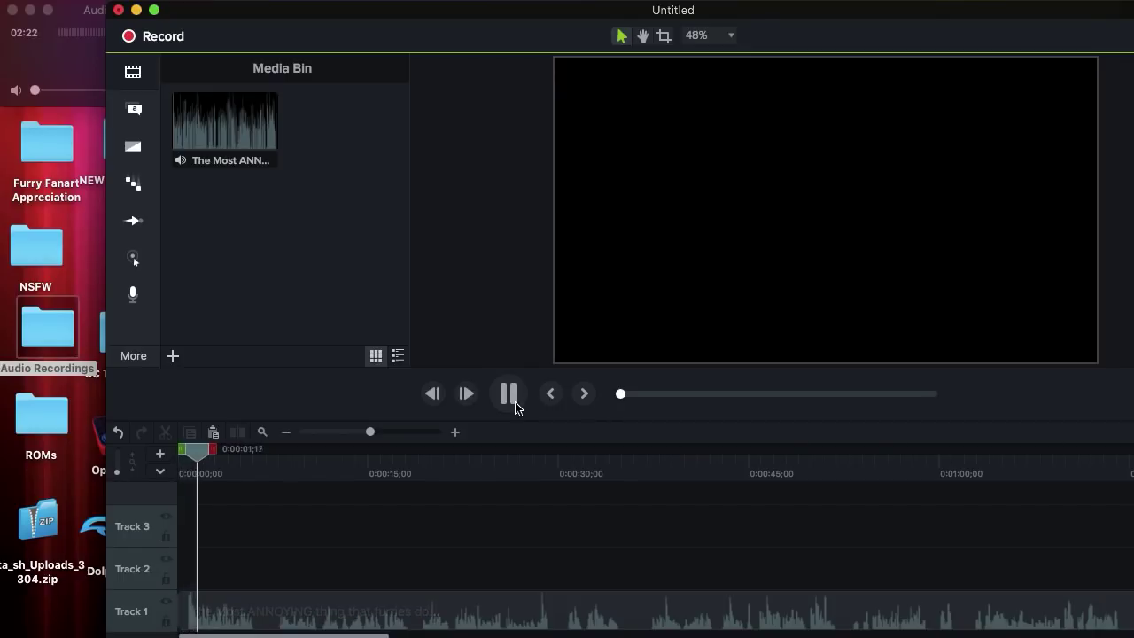
# Stop playback, zoom the timeline out and undo adding the audio recording to the project.
pyautogui.click(514, 405)
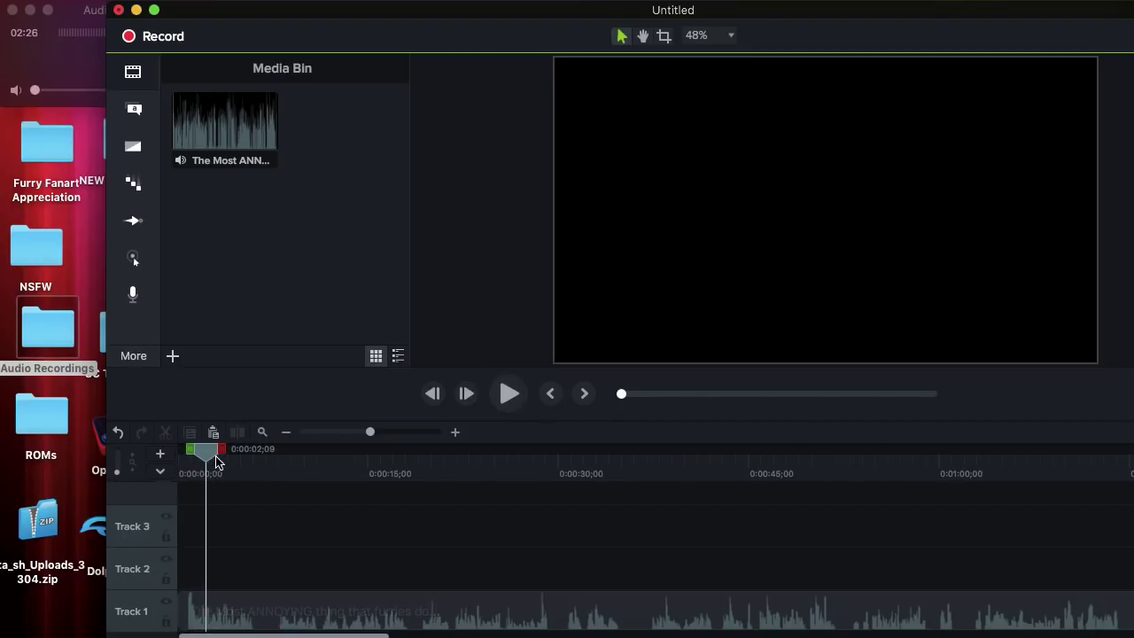
pyautogui.moveTo(332, 434); pyautogui.dragTo(324, 434)
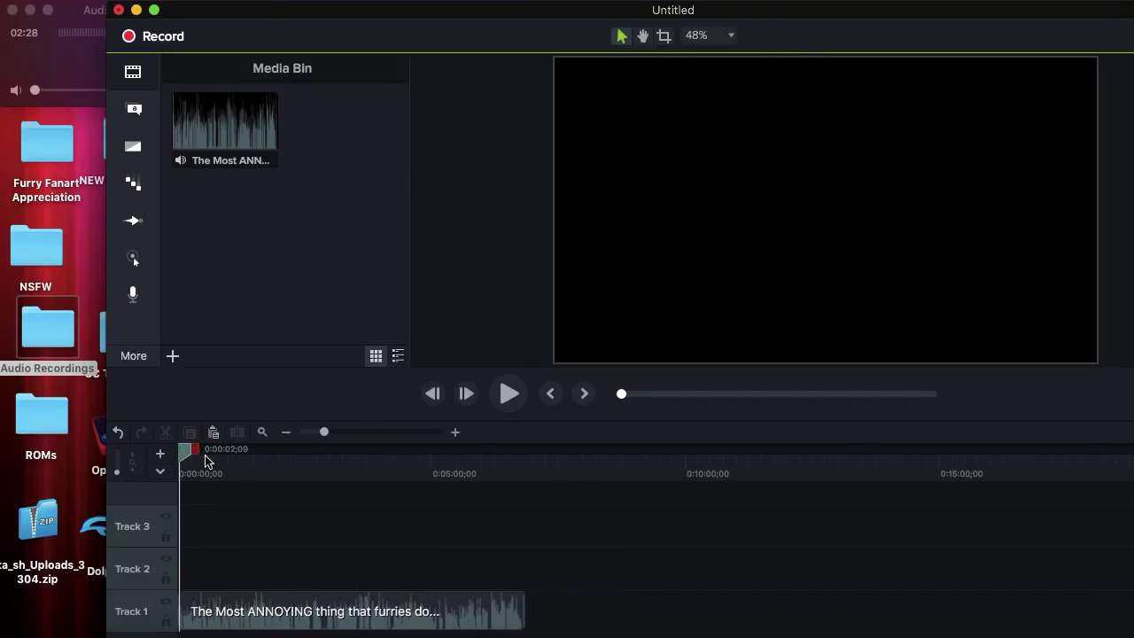
pyautogui.moveTo(205, 461); pyautogui.dragTo(355, 457)
pyautogui.click(118, 432)
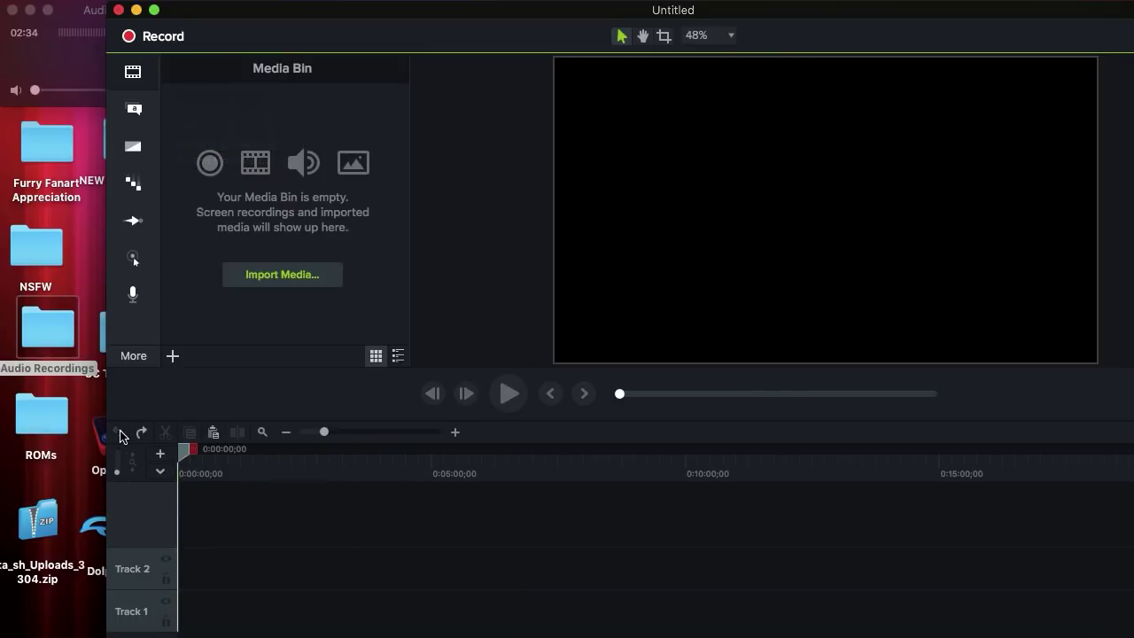
# Add "The Most ANNOYING thing that furries do..." from the Audio Recordings folder to the start of Track 1 again.
pyautogui.doubleClick(35, 353)
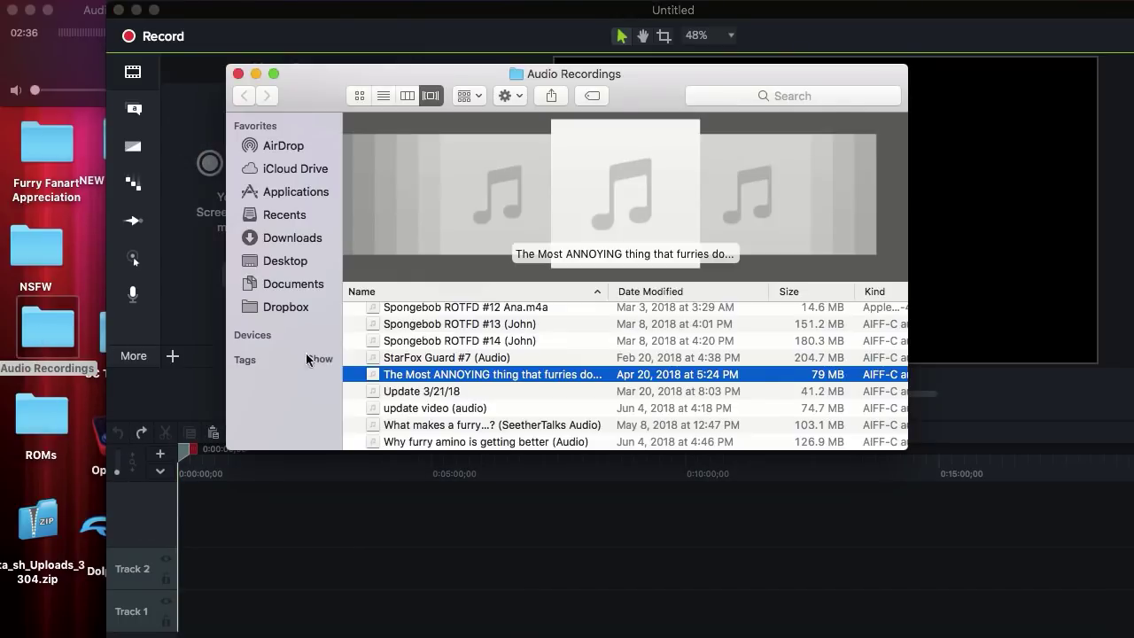
pyautogui.moveTo(409, 374); pyautogui.dragTo(184, 612)
pyautogui.moveTo(188, 453)
pyautogui.mouseDown()
pyautogui.moveTo(405, 470)
pyautogui.moveTo(326, 485)
pyautogui.moveTo(193, 457)
pyautogui.moveTo(223, 470)
pyautogui.moveTo(179, 469)
pyautogui.mouseUp()
# Listen to the recording from the beginning and at several points up to about 0:00:52, with the timeline zoomed in.
pyautogui.click(509, 393)
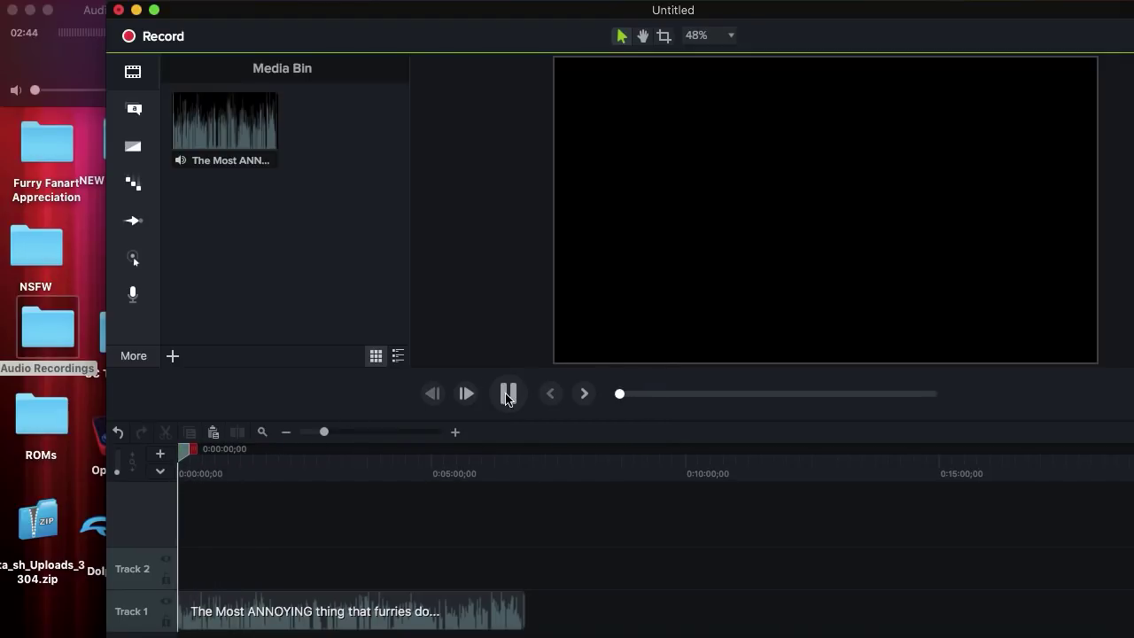
pyautogui.click(365, 431)
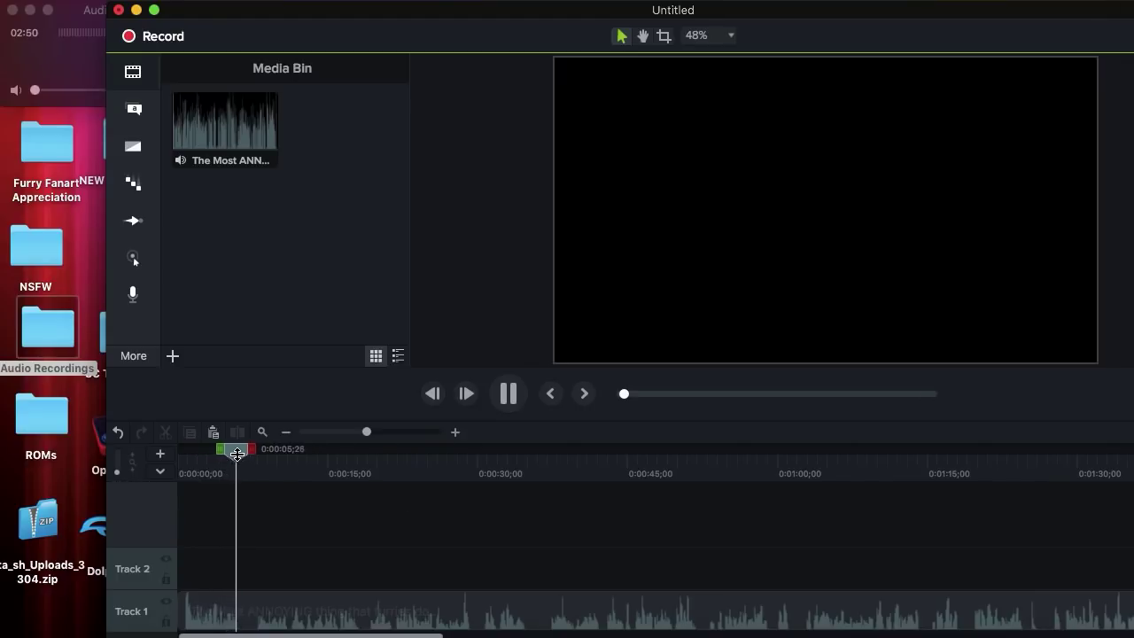
pyautogui.click(277, 458)
pyautogui.click(502, 398)
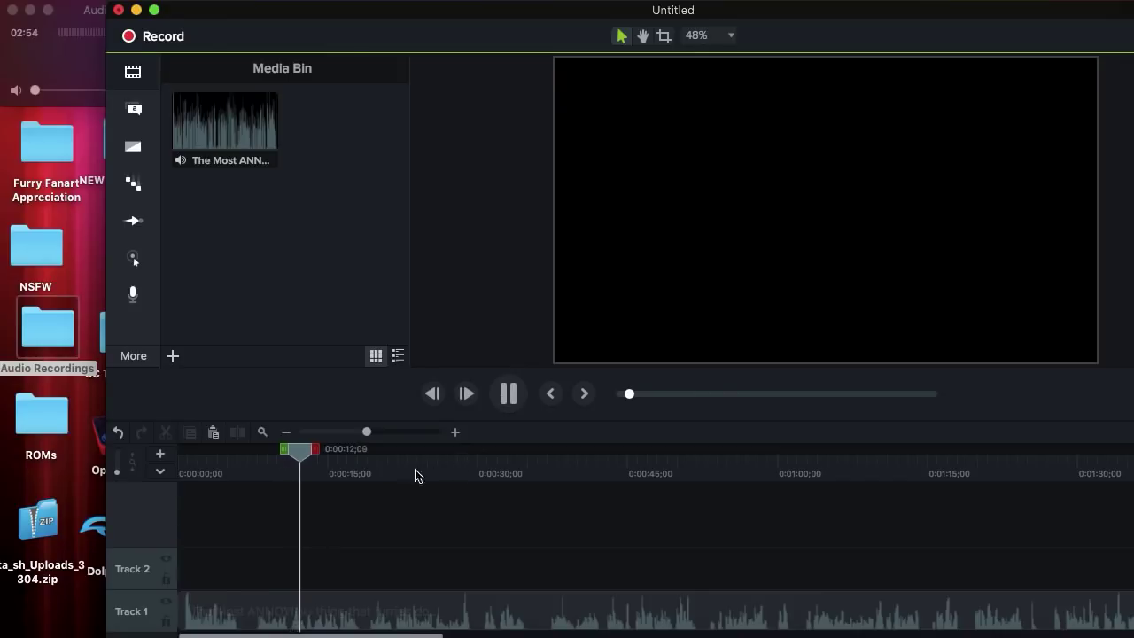
pyautogui.moveTo(435, 454); pyautogui.dragTo(572, 471)
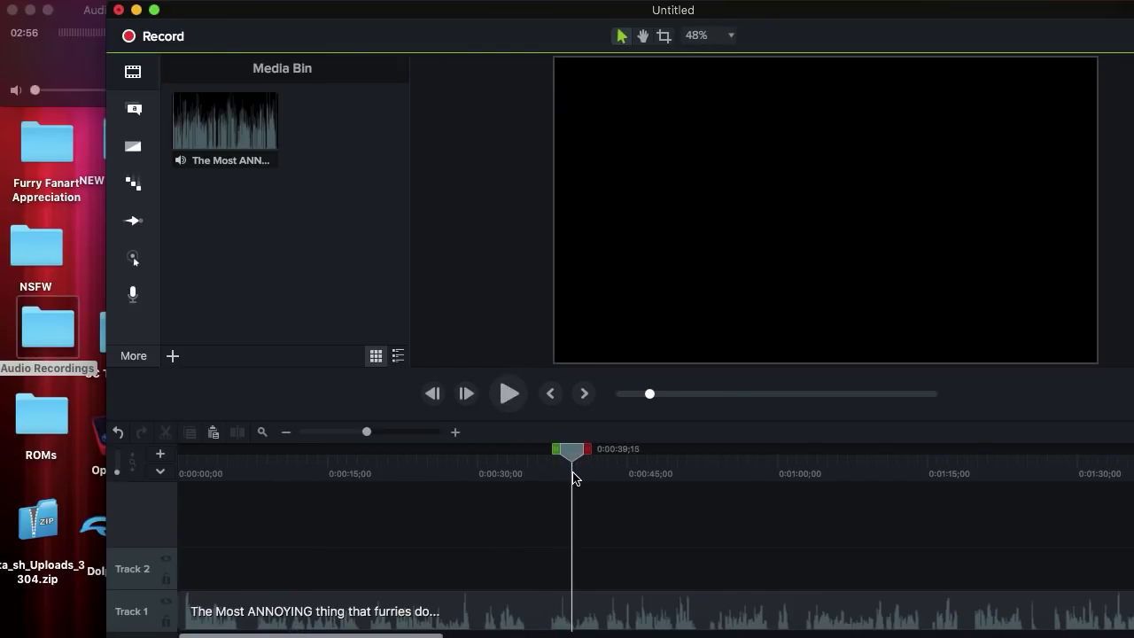
pyautogui.click(505, 393)
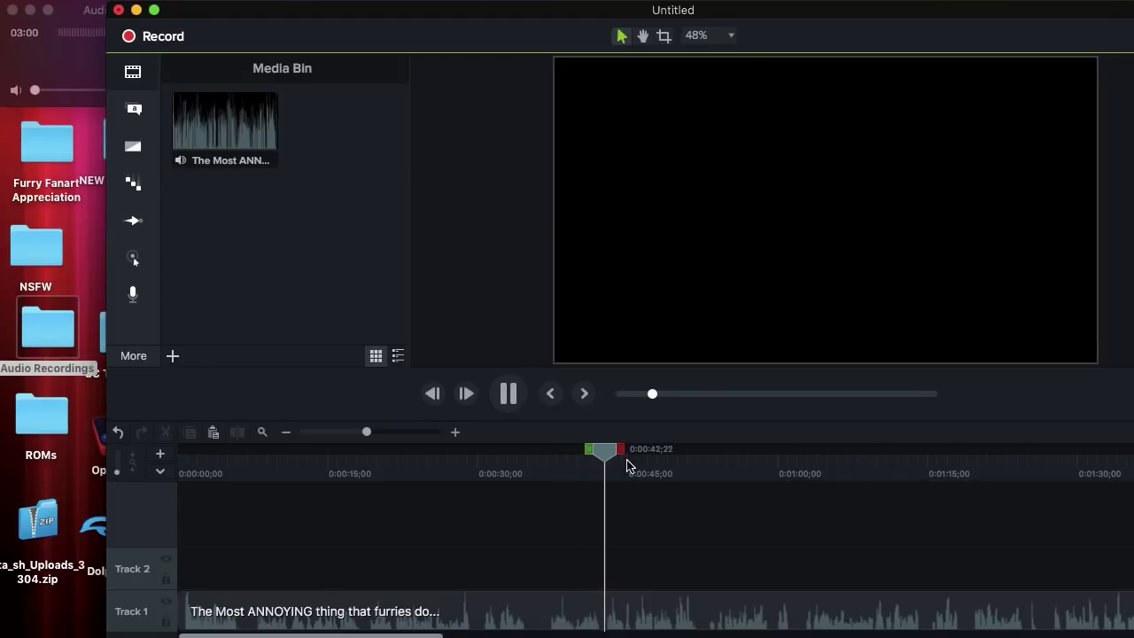
pyautogui.click(329, 432)
pyautogui.moveTo(330, 432); pyautogui.dragTo(371, 433)
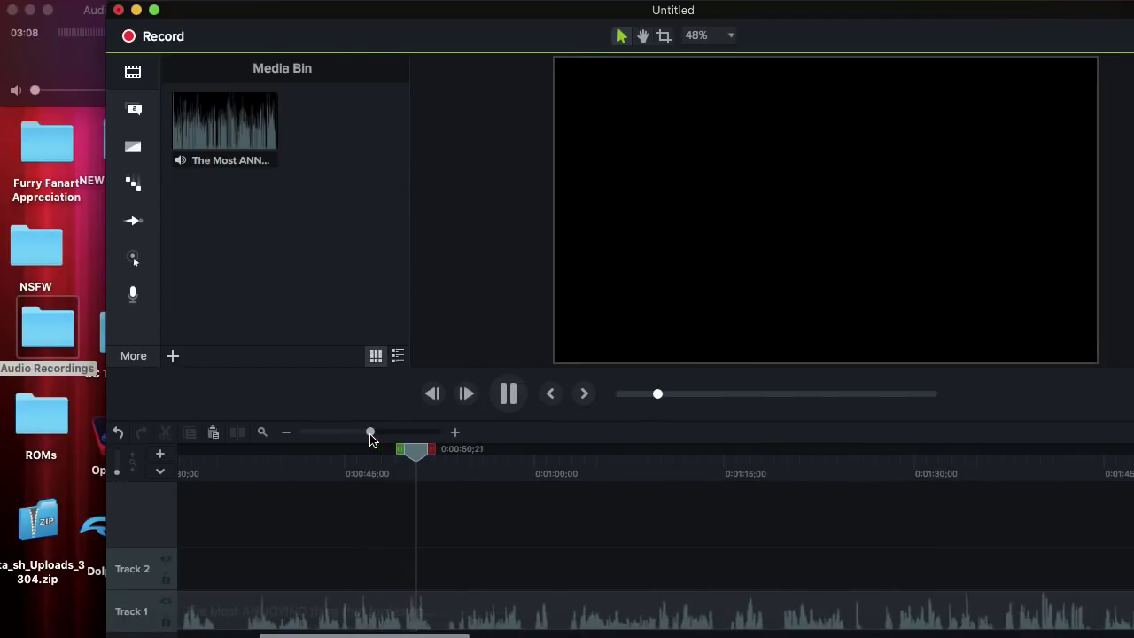
pyautogui.click(512, 406)
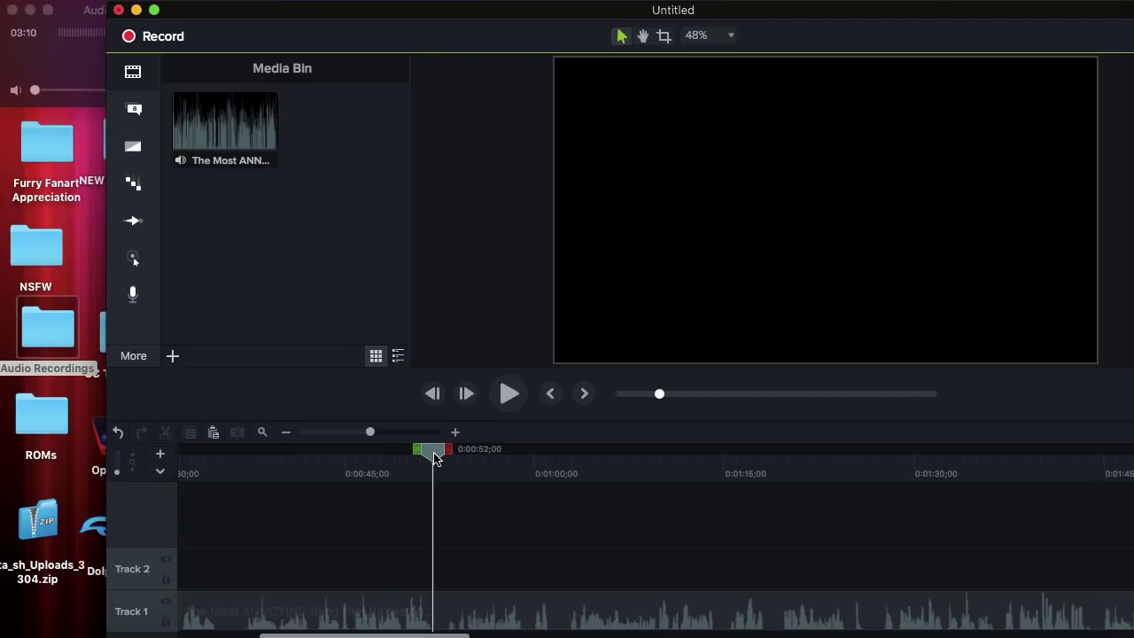
# Replay the part of the recording around 0:00:30 to locate a pause in the speech.
pyautogui.moveTo(434, 458); pyautogui.dragTo(237, 458)
pyautogui.click(514, 407)
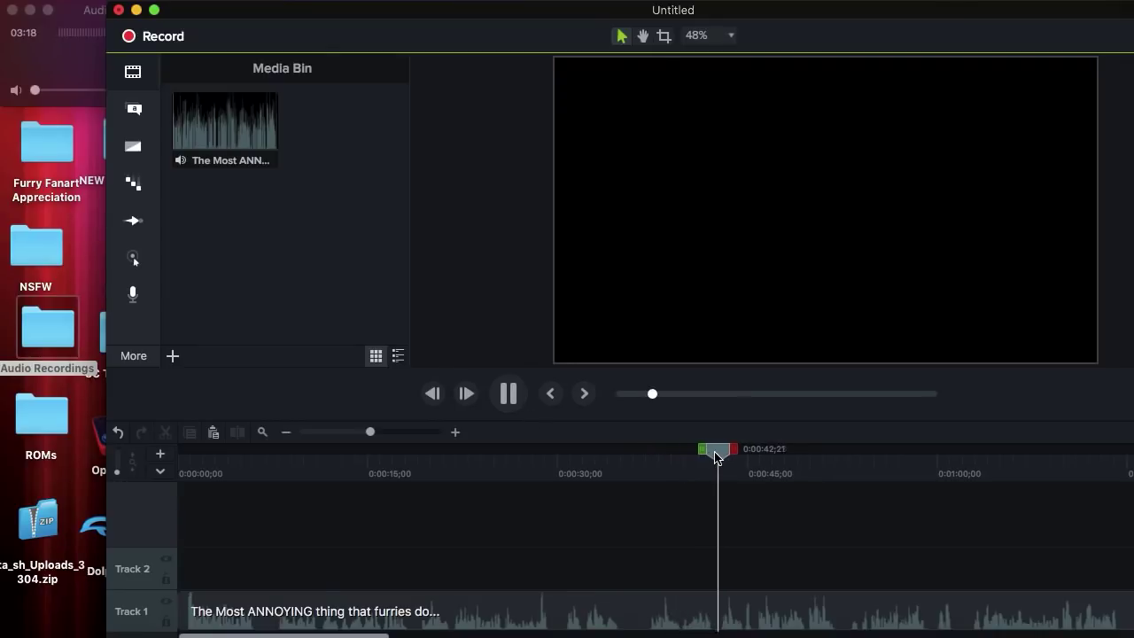
pyautogui.click(556, 461)
pyautogui.click(503, 400)
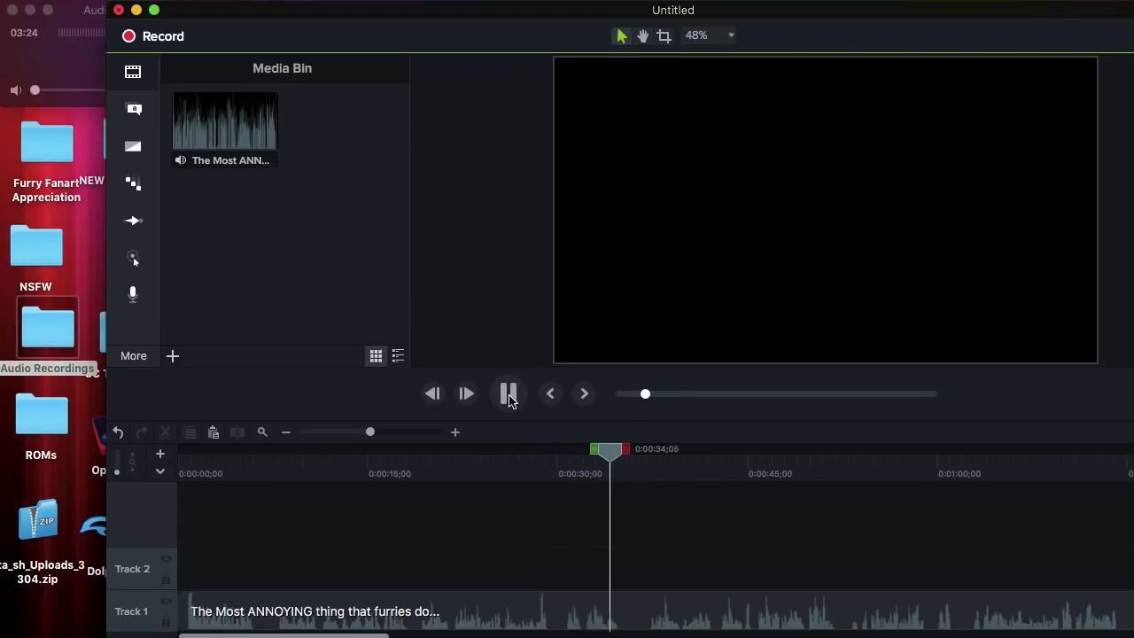
pyautogui.click(509, 395)
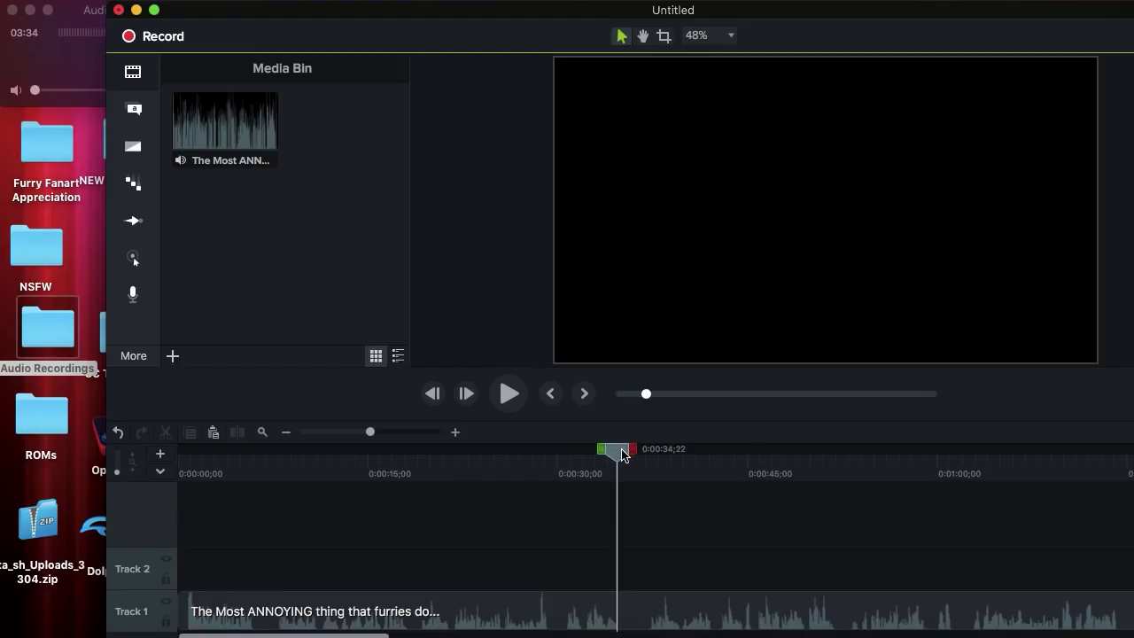
# Split the audio clip at 0:00:32;04, trim the silence off the first part's end and move the second part against it.
pyautogui.moveTo(621, 452); pyautogui.dragTo(589, 461)
pyautogui.rightClick(577, 603)
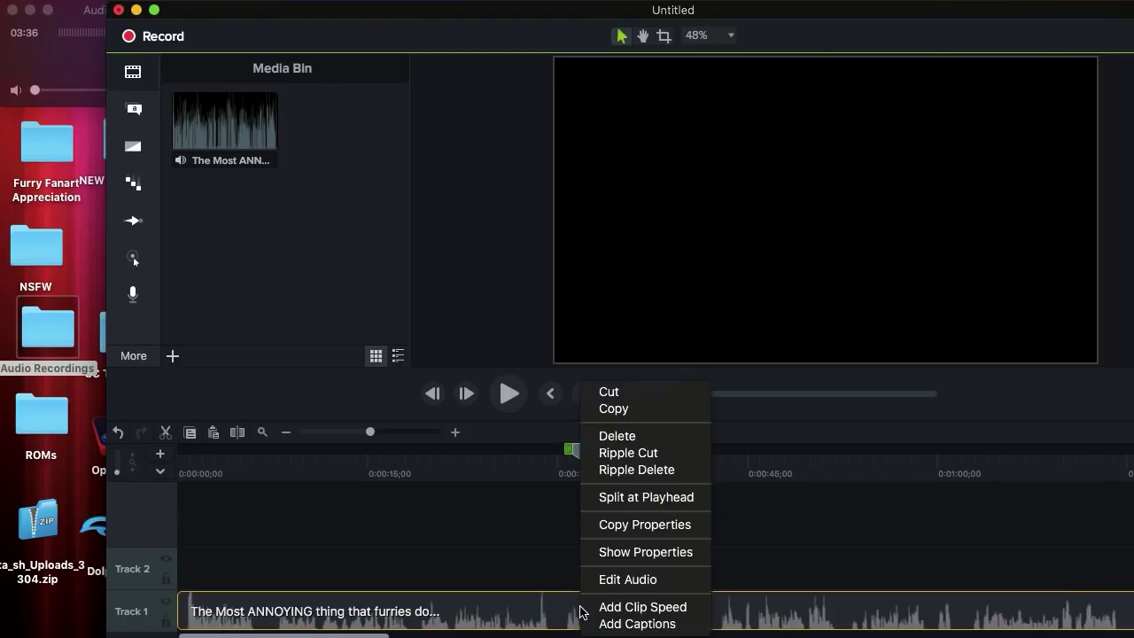
pyautogui.click(626, 498)
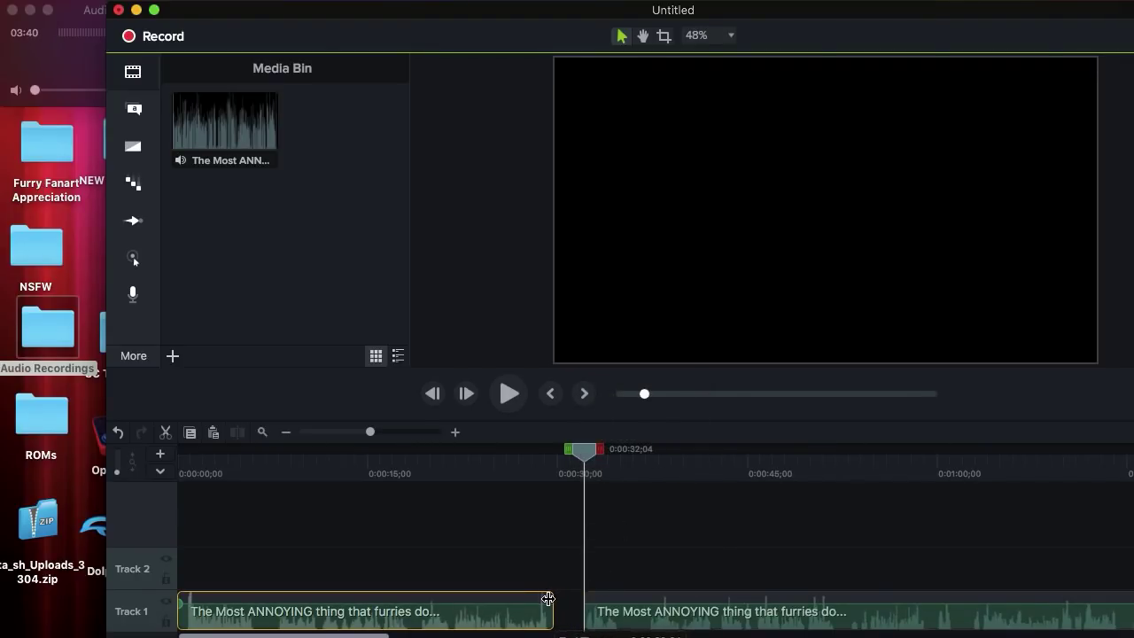
pyautogui.moveTo(614, 603); pyautogui.dragTo(584, 608)
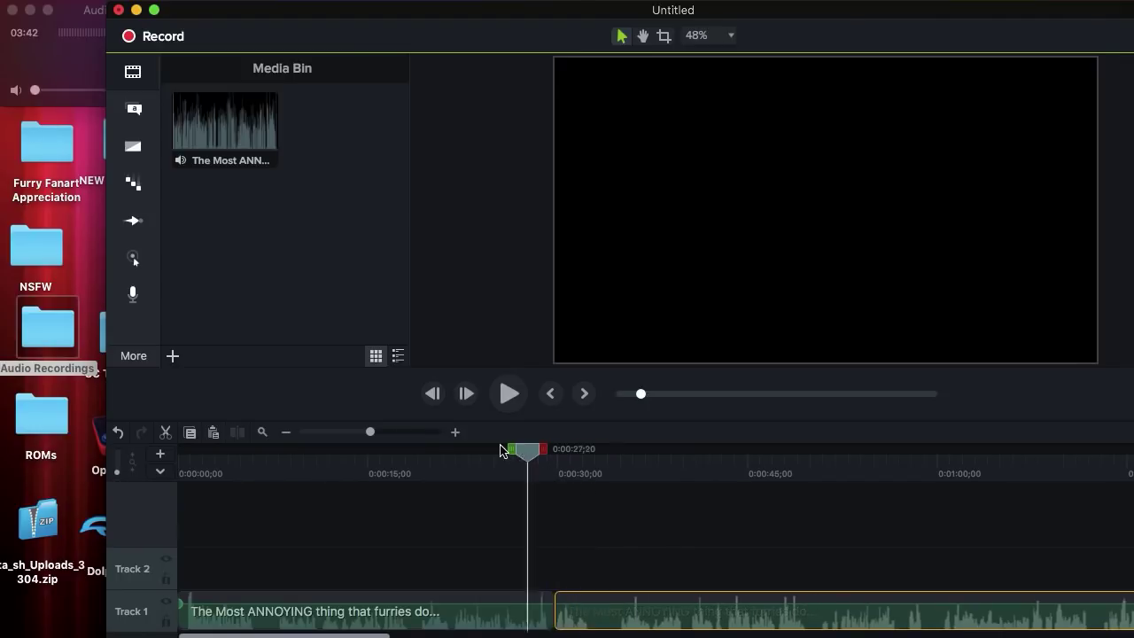
# Play across the cut, zoom in on it and tighten the join by closing the second clip further against the first.
pyautogui.press('space')
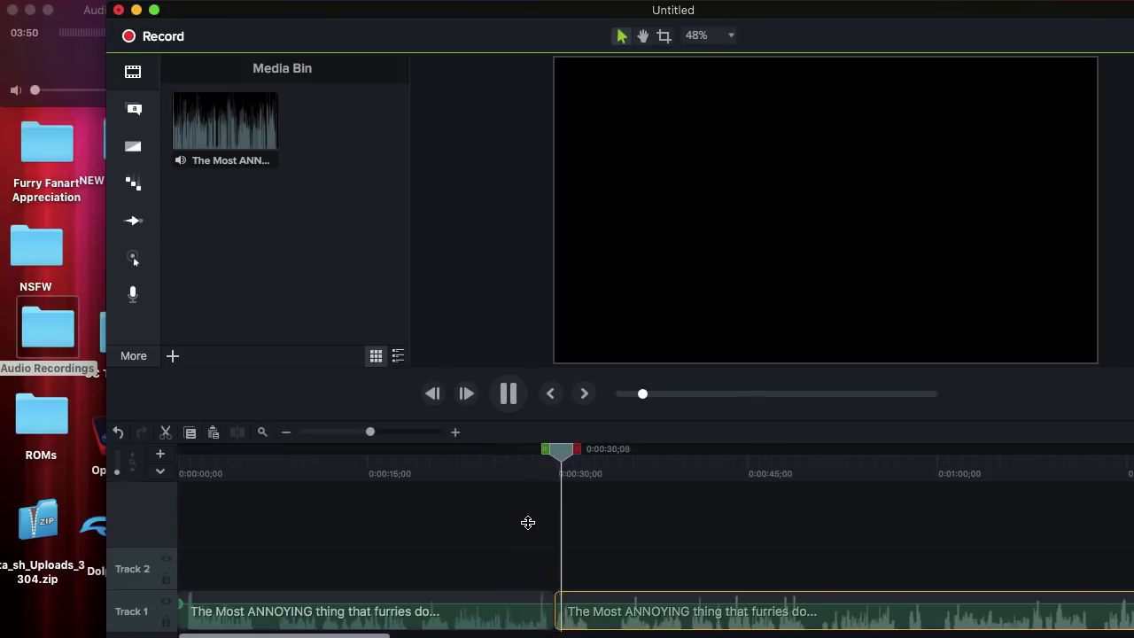
pyautogui.click(401, 431)
pyautogui.click(505, 396)
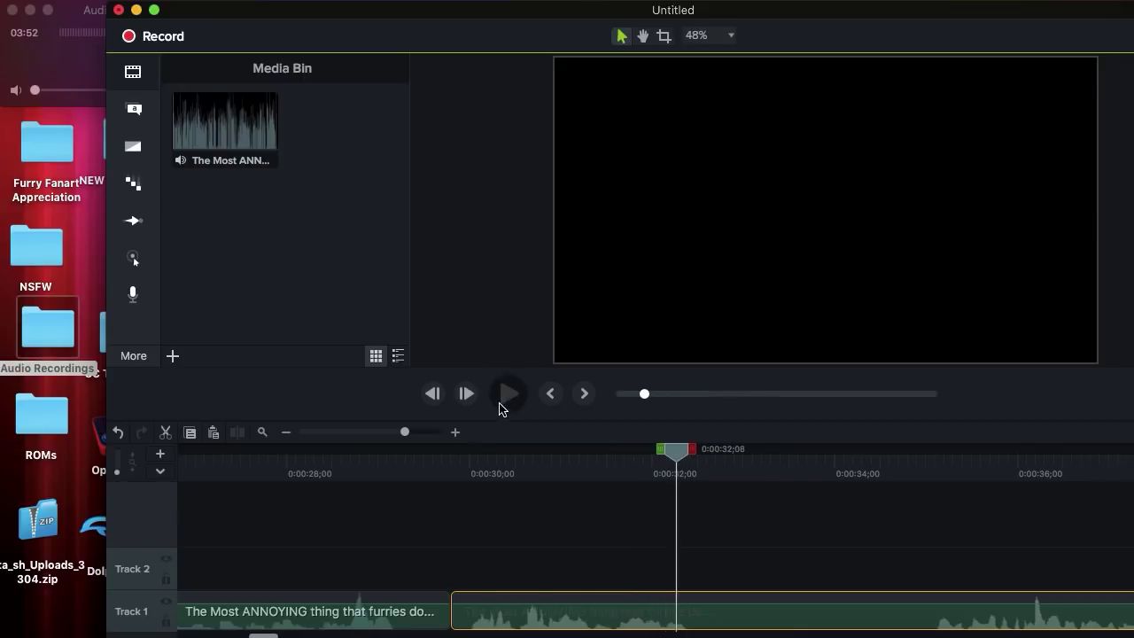
pyautogui.moveTo(443, 596)
pyautogui.mouseDown()
pyautogui.moveTo(390, 600)
pyautogui.moveTo(468, 599)
pyautogui.moveTo(443, 608)
pyautogui.mouseUp()
# Replay the join between the two audio clips from 0:00:28;14 and deselect the clips.
pyautogui.moveTo(362, 456); pyautogui.dragTo(328, 461)
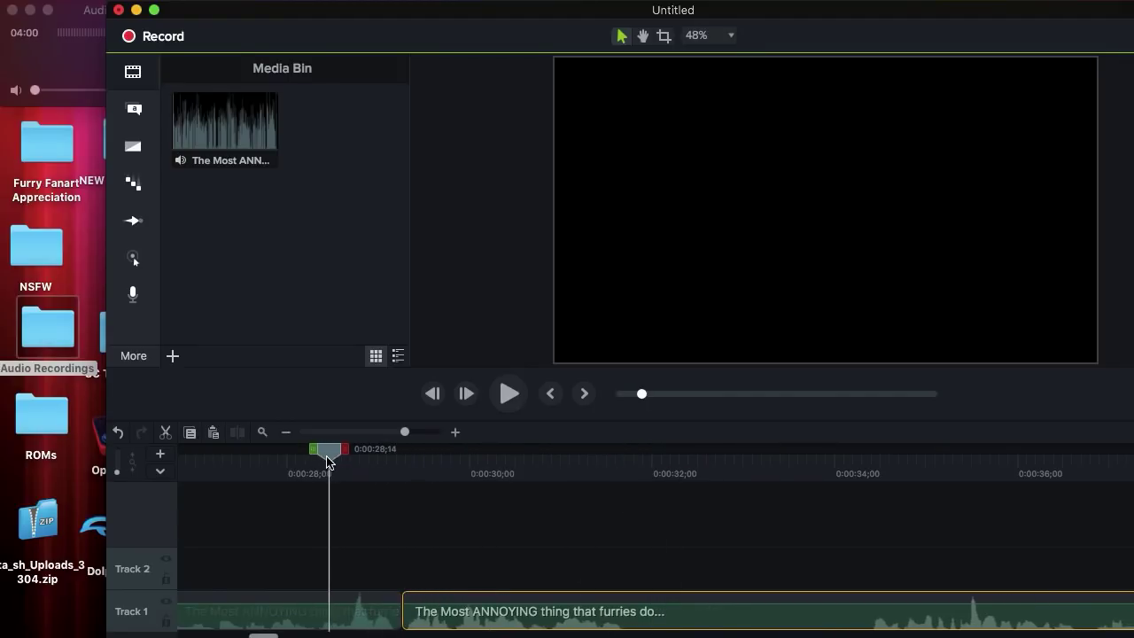
pyautogui.click(508, 395)
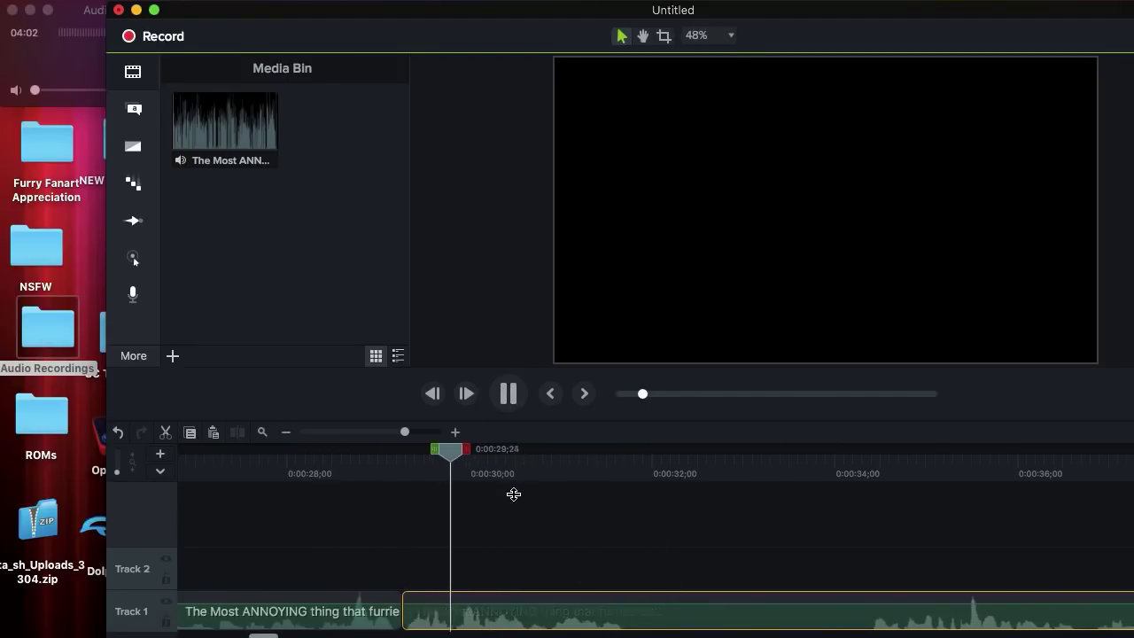
pyautogui.click(473, 518)
pyautogui.click(502, 398)
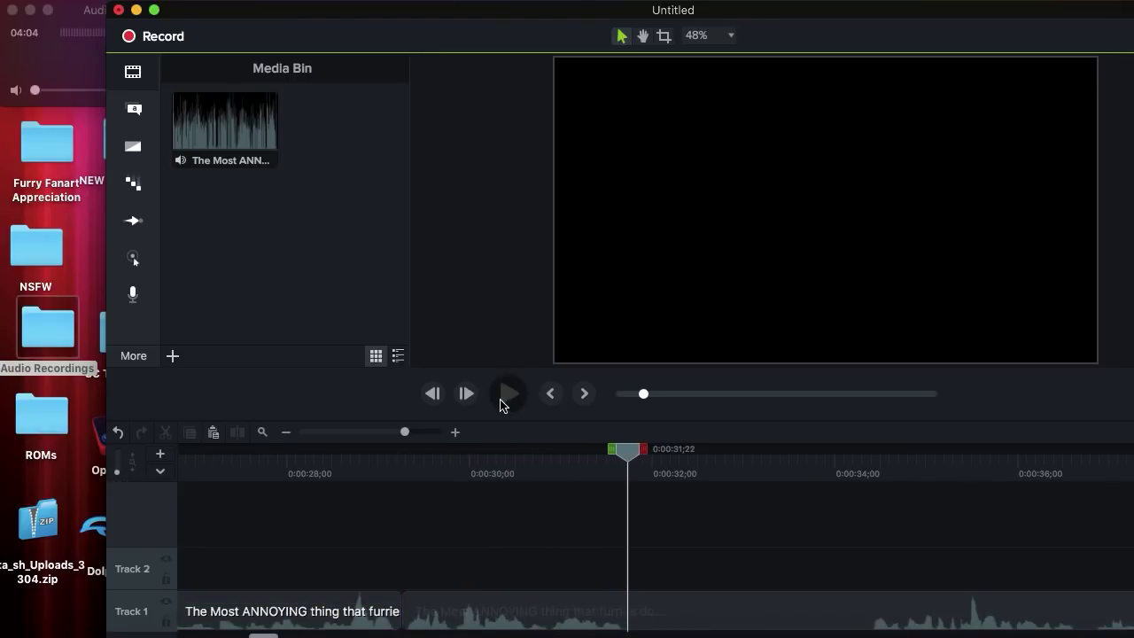
# Move the Camtasia window fully into view, zoom the timeline out and bring up the Audio Effects.
pyautogui.moveTo(406, 23); pyautogui.dragTo(321, 23)
pyautogui.moveTo(295, 439); pyautogui.dragTo(278, 435)
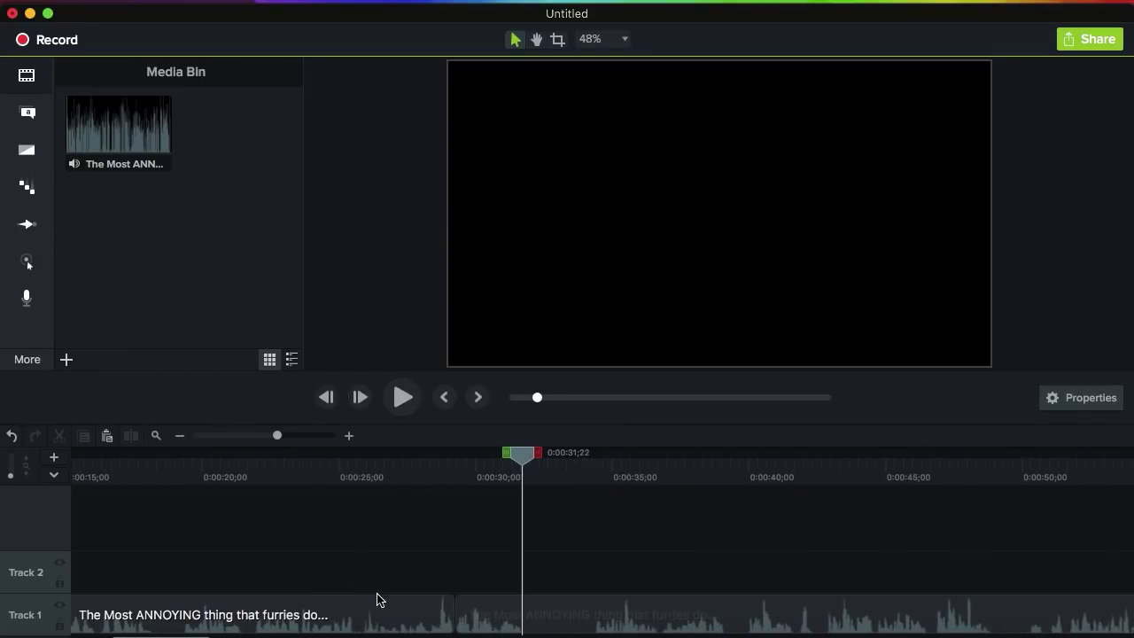
pyautogui.click(30, 362)
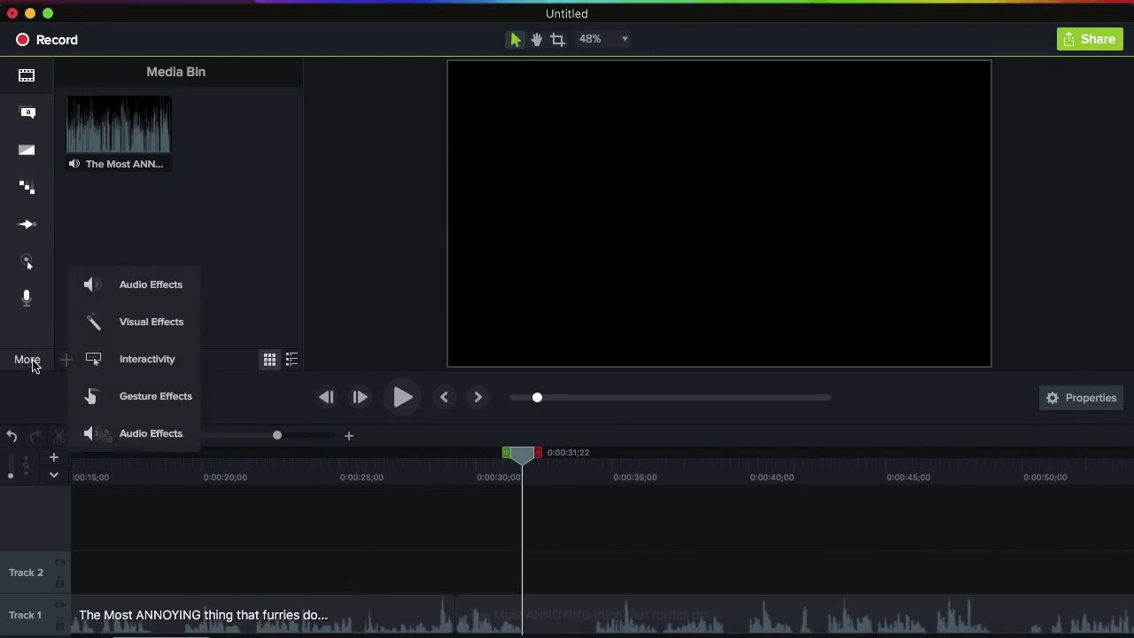
pyautogui.click(129, 433)
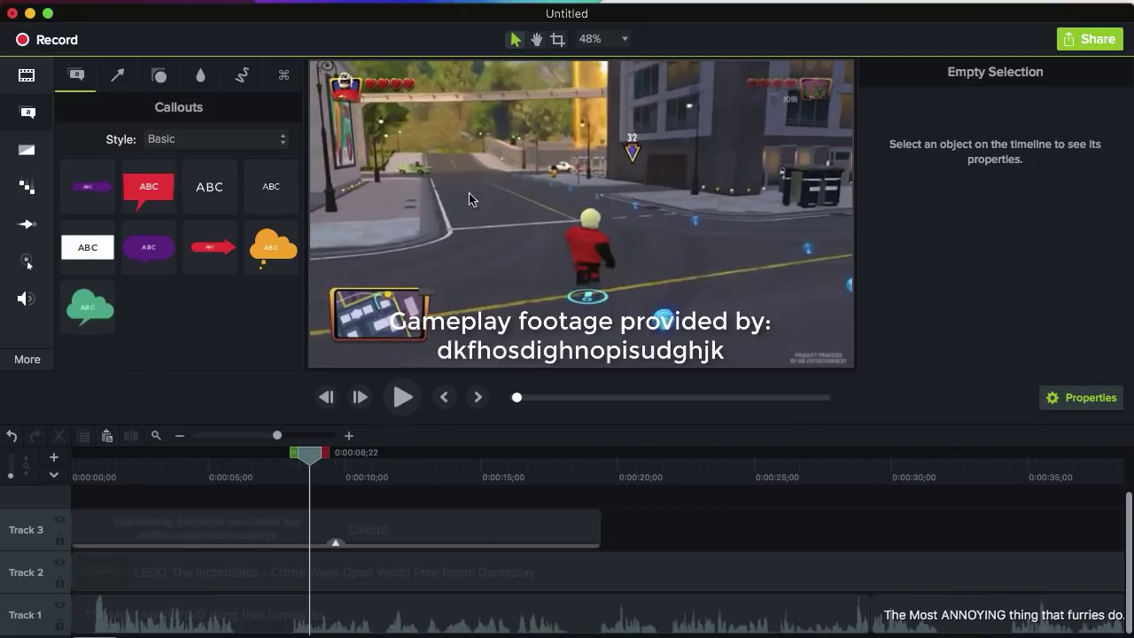
# Close the Audio Recordings folder window and open the Seether Emotes folder from the desktop.
pyautogui.hotkey('ctrl', 'Left')
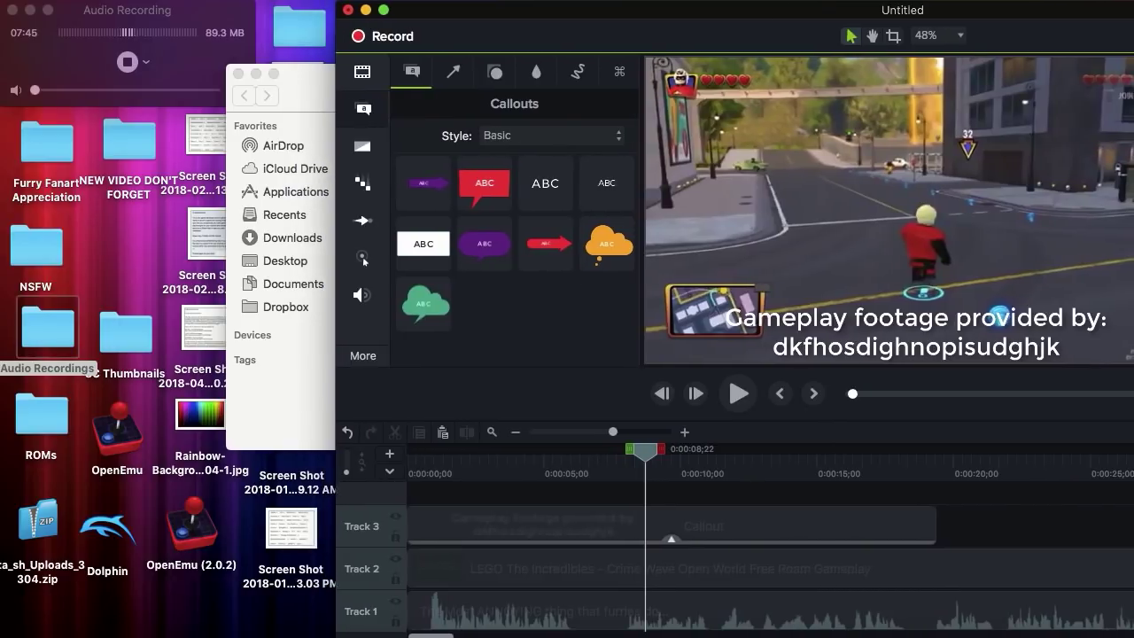
pyautogui.click(242, 73)
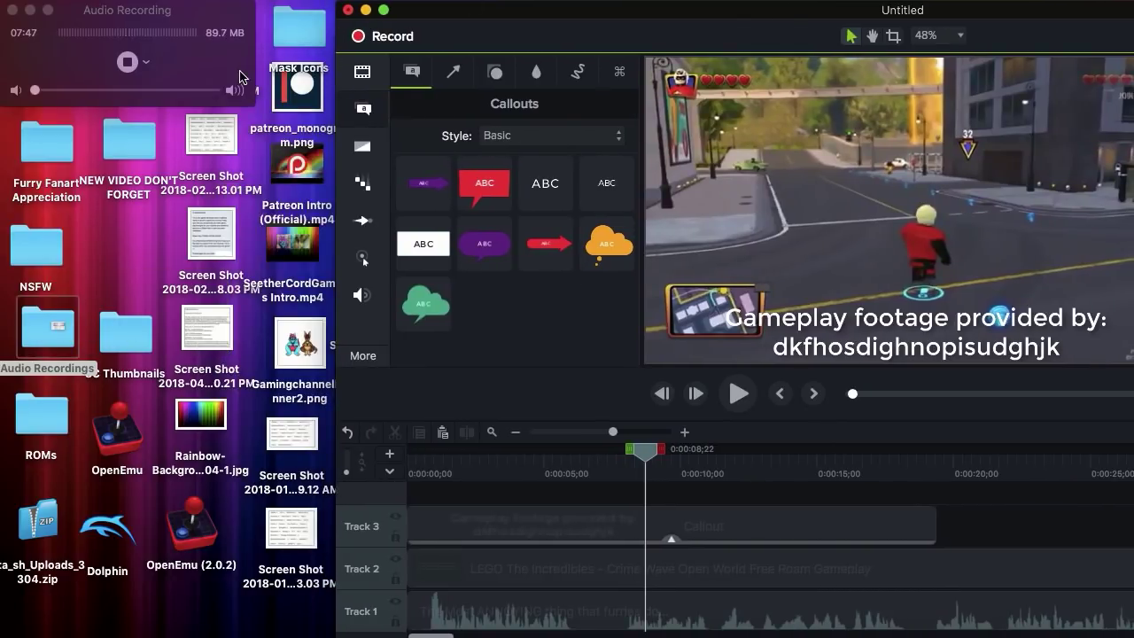
pyautogui.hotkey('ctrl', 'Right')
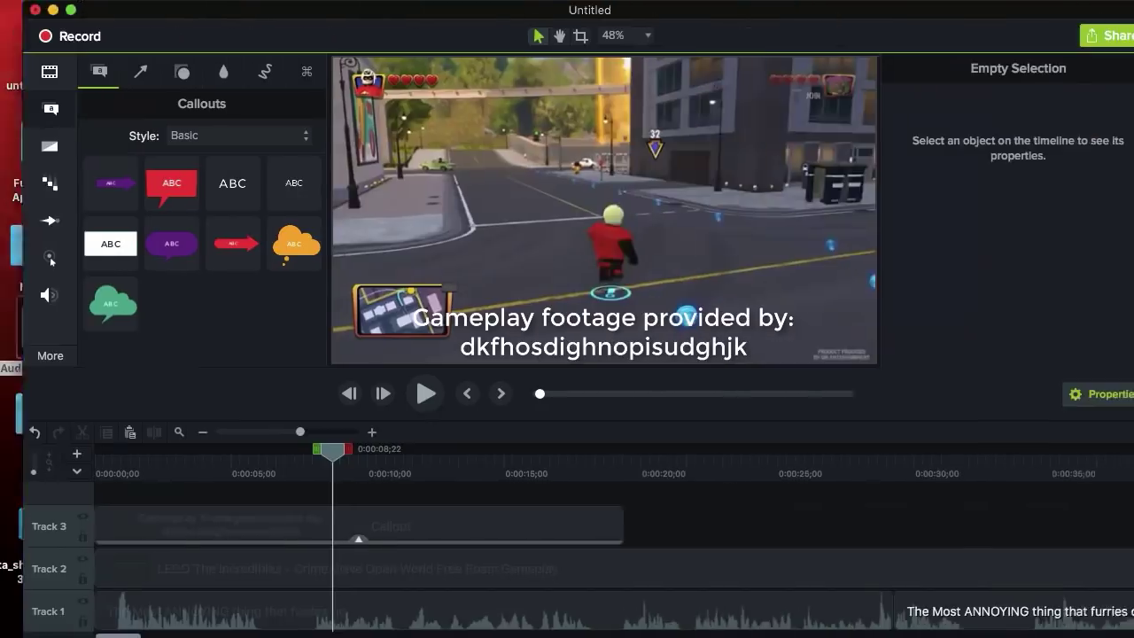
pyautogui.hotkey('ctrl', 'Left')
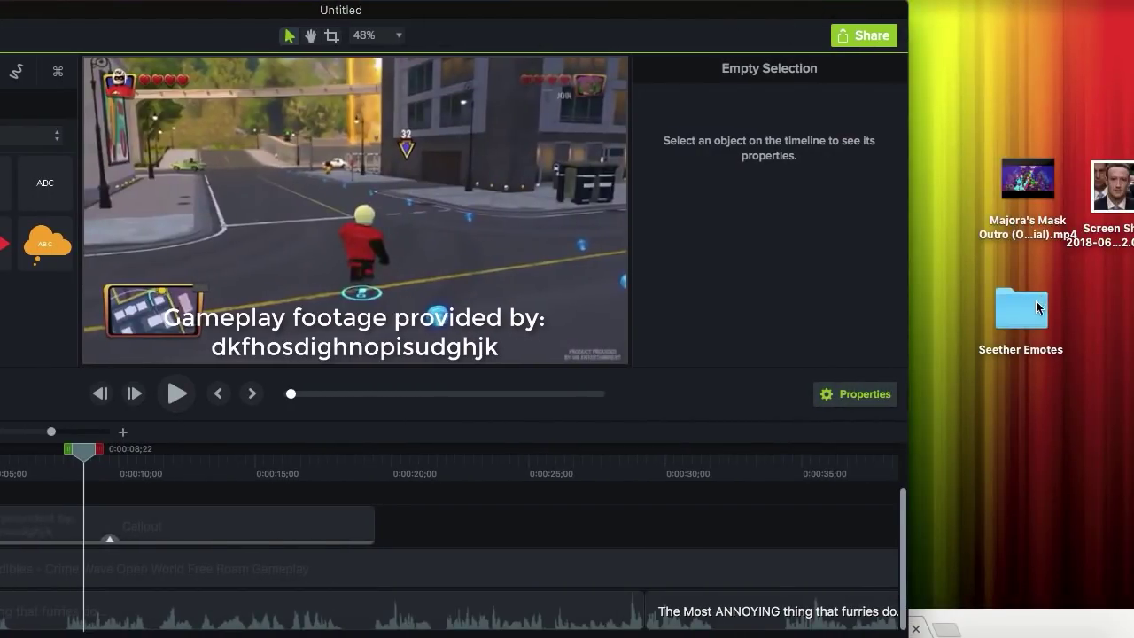
pyautogui.doubleClick(1038, 308)
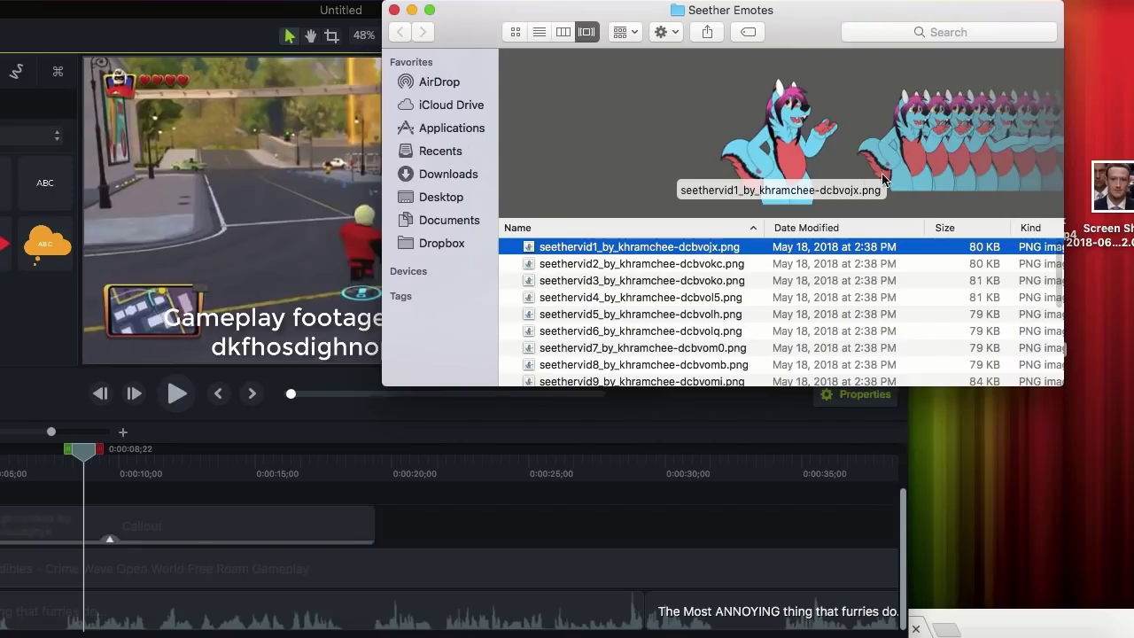
# Look through the character pose images in the Seether Emotes folder, from seethervid1 to seethervid10.
pyautogui.press('Down')
pyautogui.press('Down')
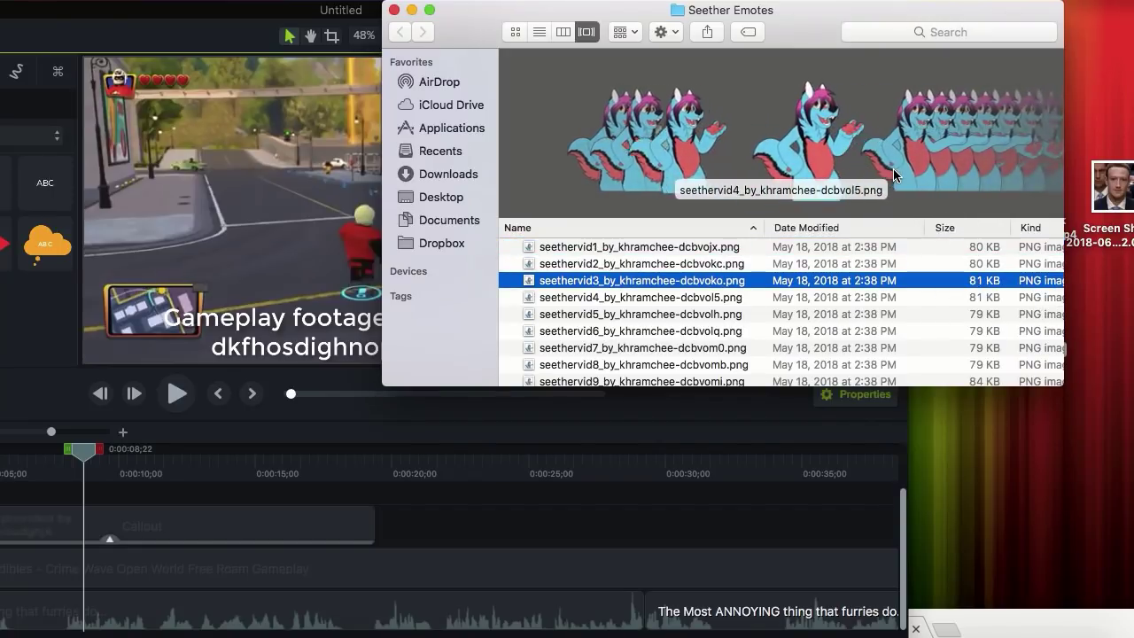
pyautogui.press('Down')
pyautogui.press('Down')
pyautogui.press('Down')
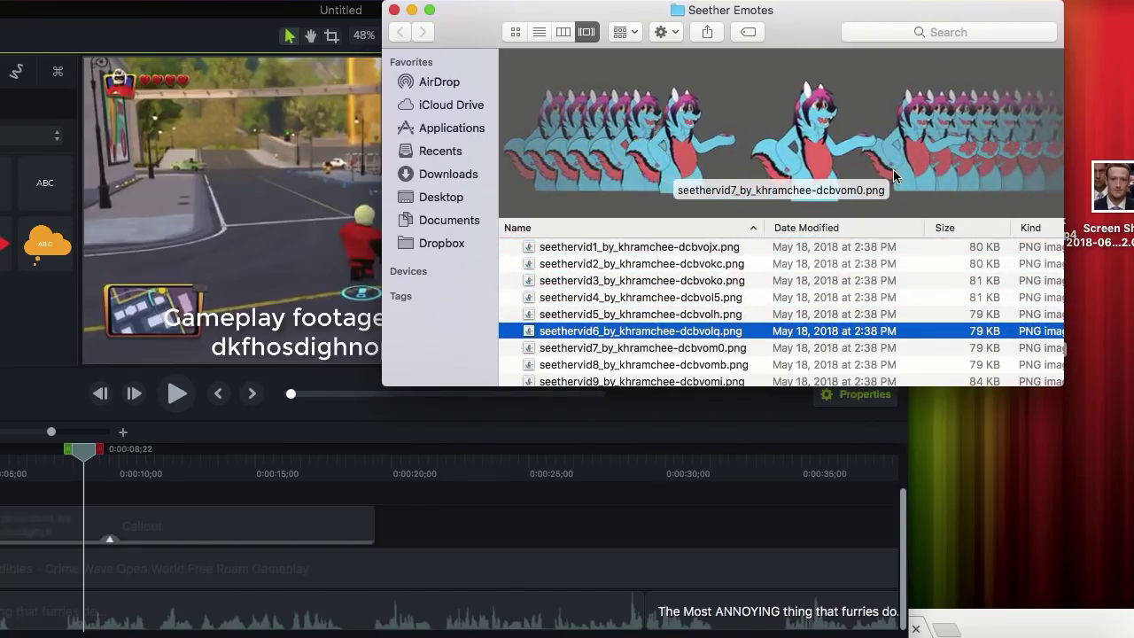
pyautogui.press('Down')
pyautogui.press('Down')
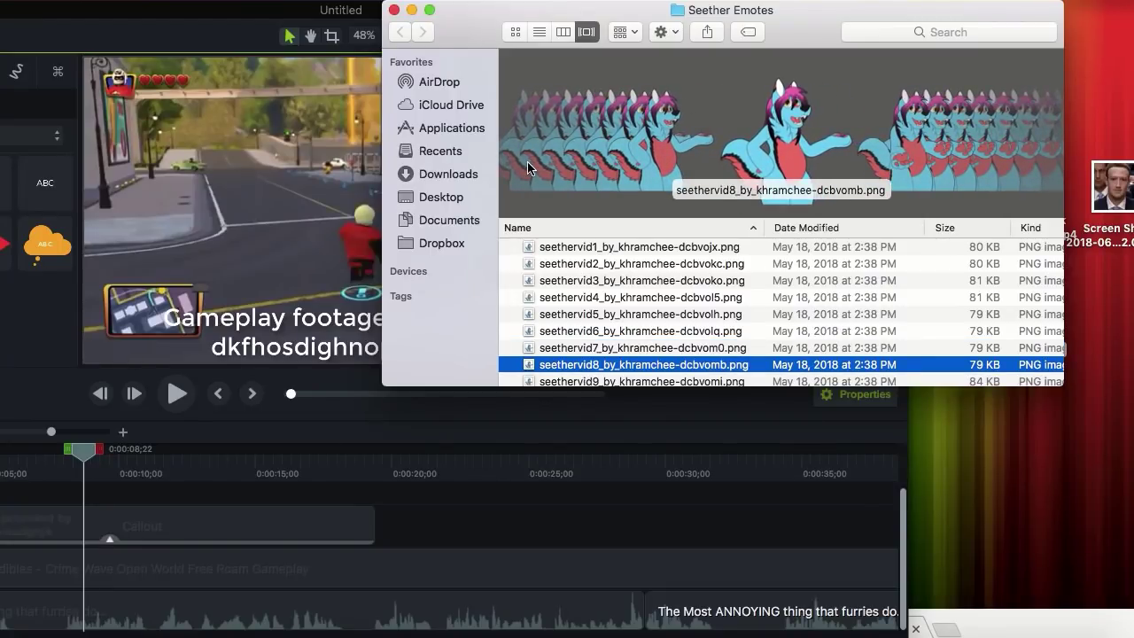
pyautogui.press('Up')
pyautogui.press('Up')
pyautogui.press('Up')
pyautogui.press('Up')
pyautogui.press('Up')
pyautogui.press('Up')
pyautogui.press('Down')
pyautogui.press('Down')
pyautogui.press('Down')
pyautogui.press('Down')
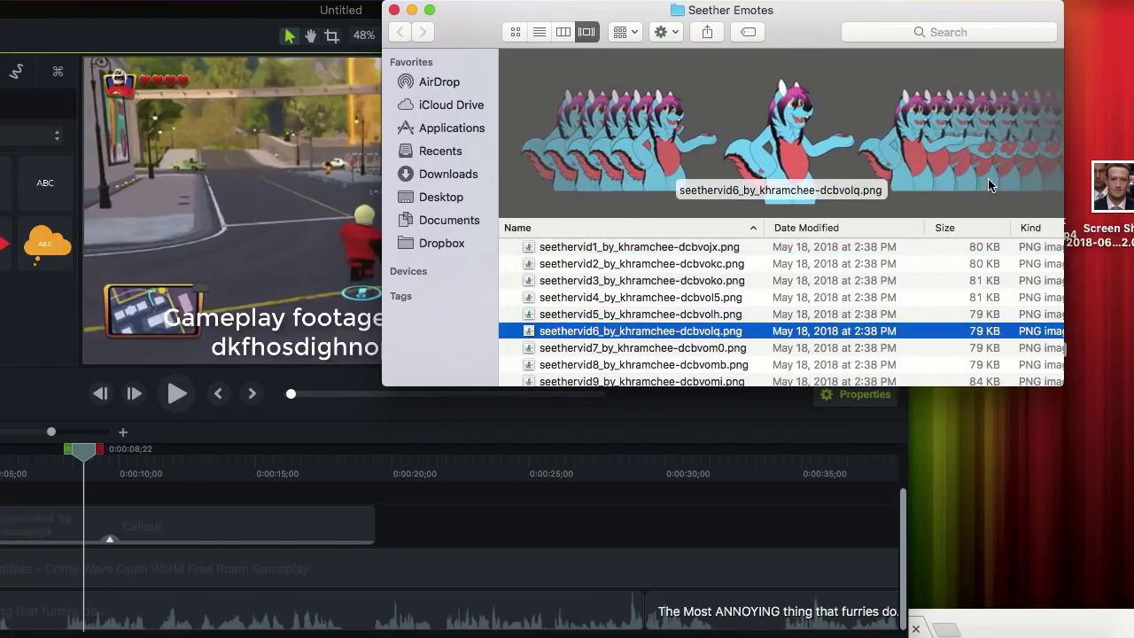
pyautogui.press('Down')
pyautogui.press('Down')
pyautogui.press('Down')
pyautogui.press('Down')
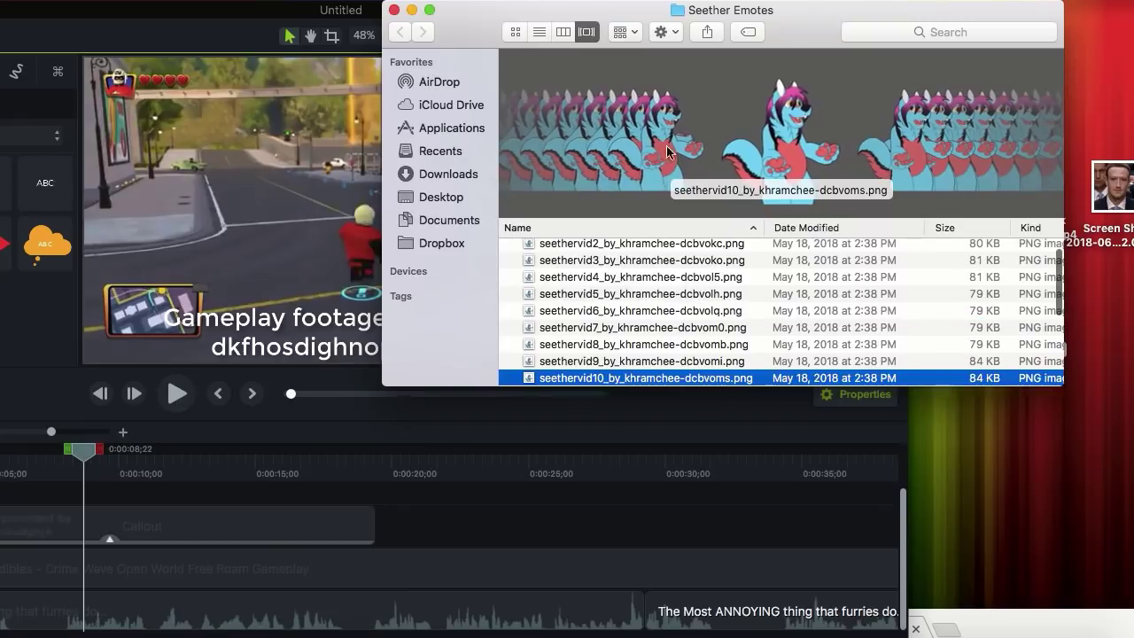
# Look through the remaining poses, add seethervid20 to Track 4 and trim it short at the start of the timeline.
pyautogui.press('Up')
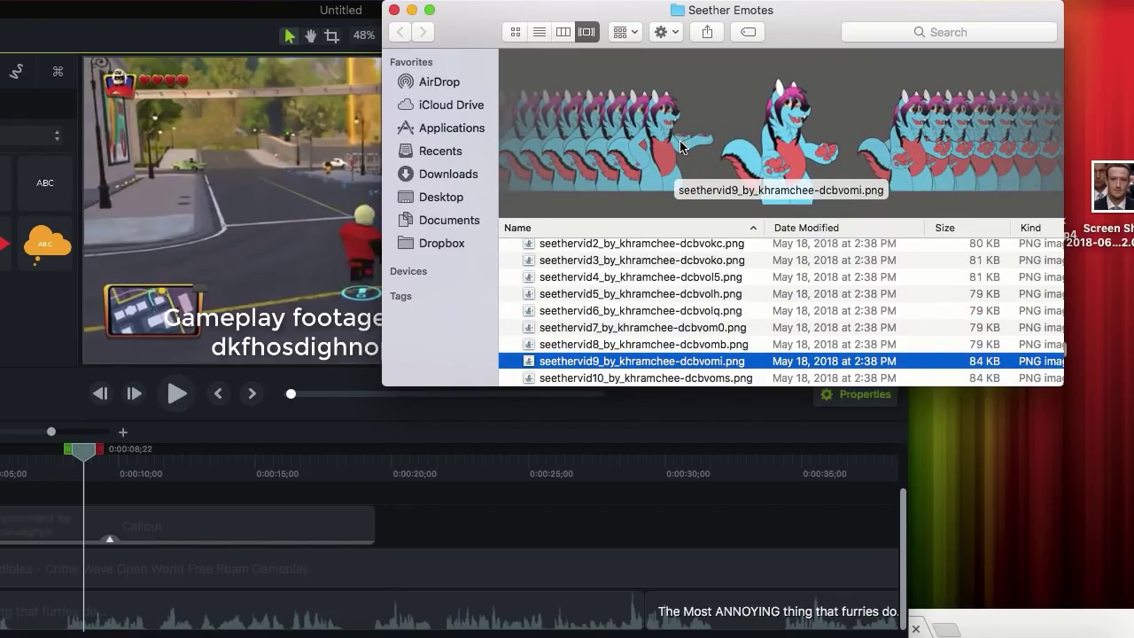
pyautogui.click(891, 129)
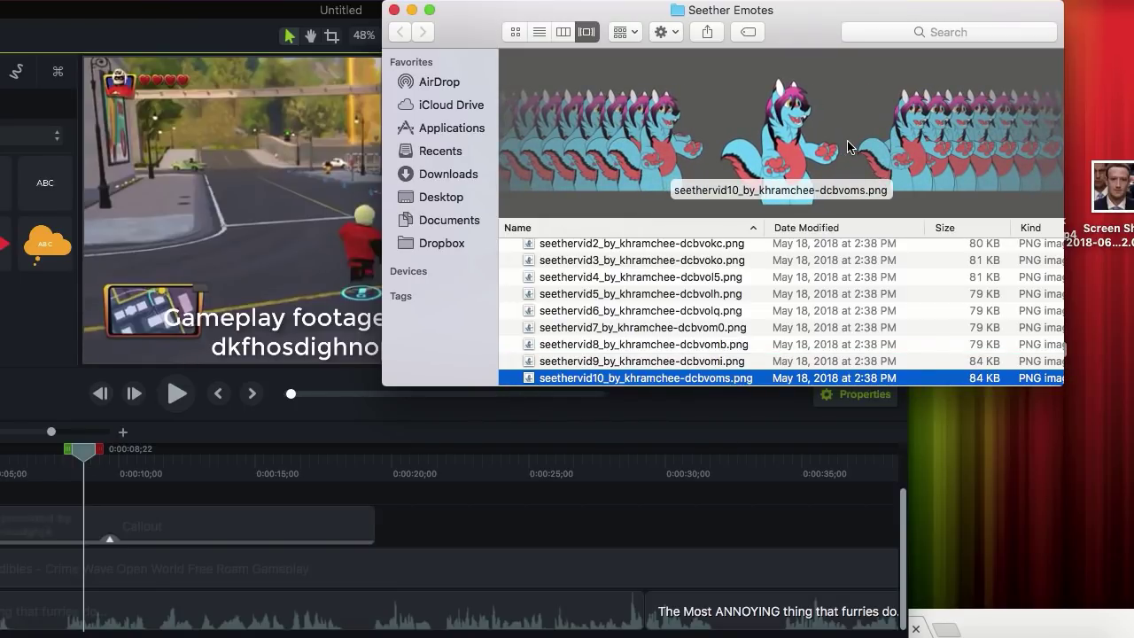
pyautogui.hscroll(8, 961, 158)
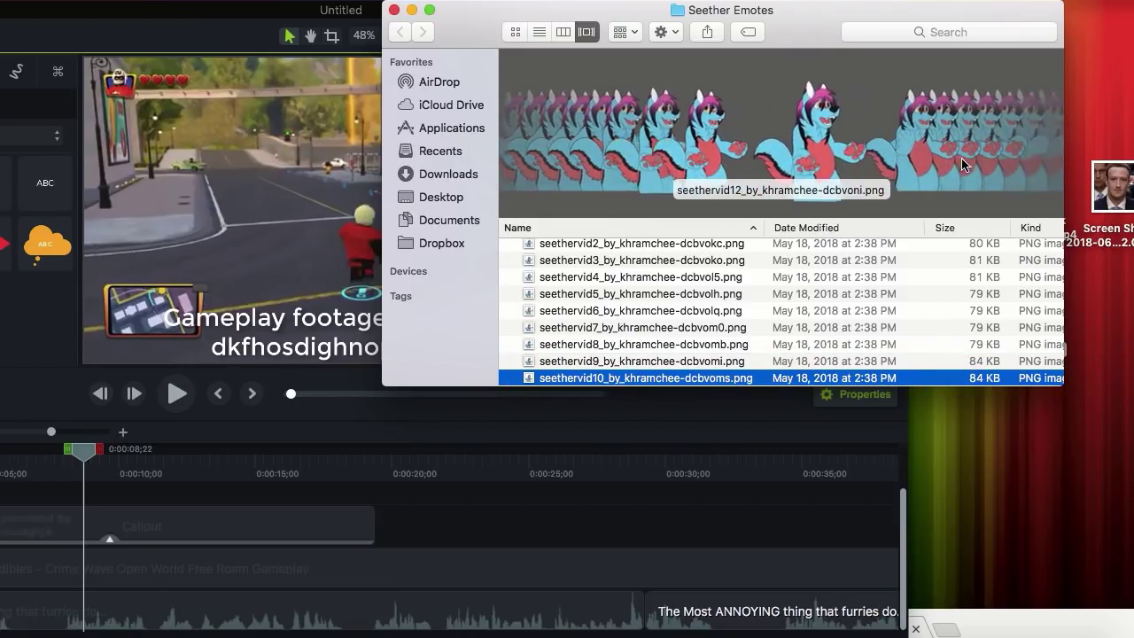
pyautogui.hscroll(2, 961, 158)
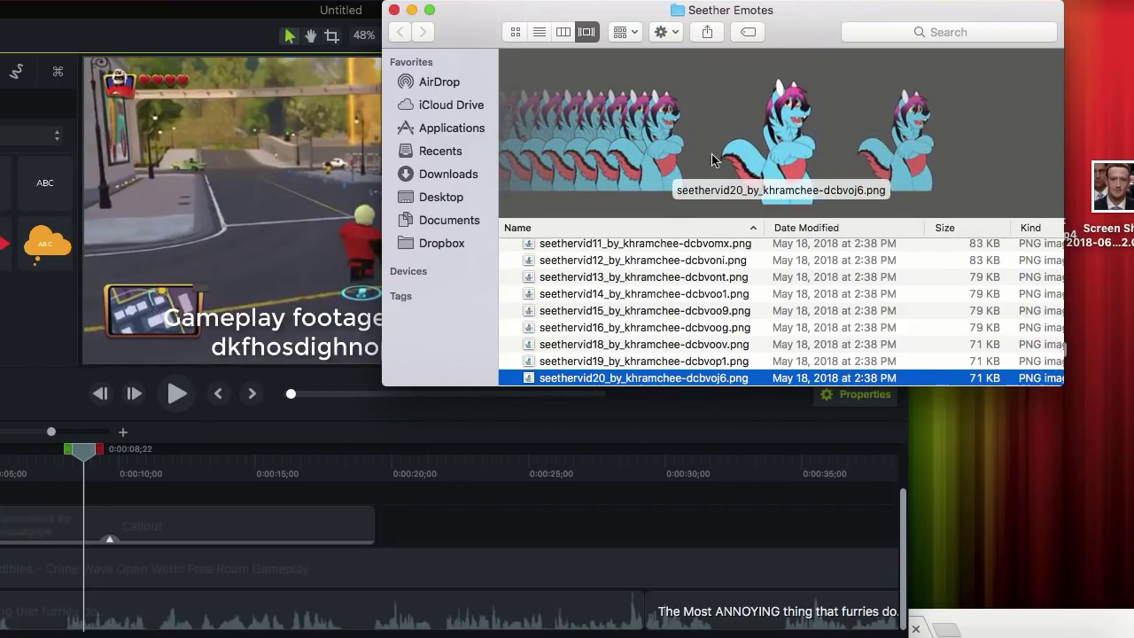
pyautogui.moveTo(796, 157); pyautogui.dragTo(59, 485)
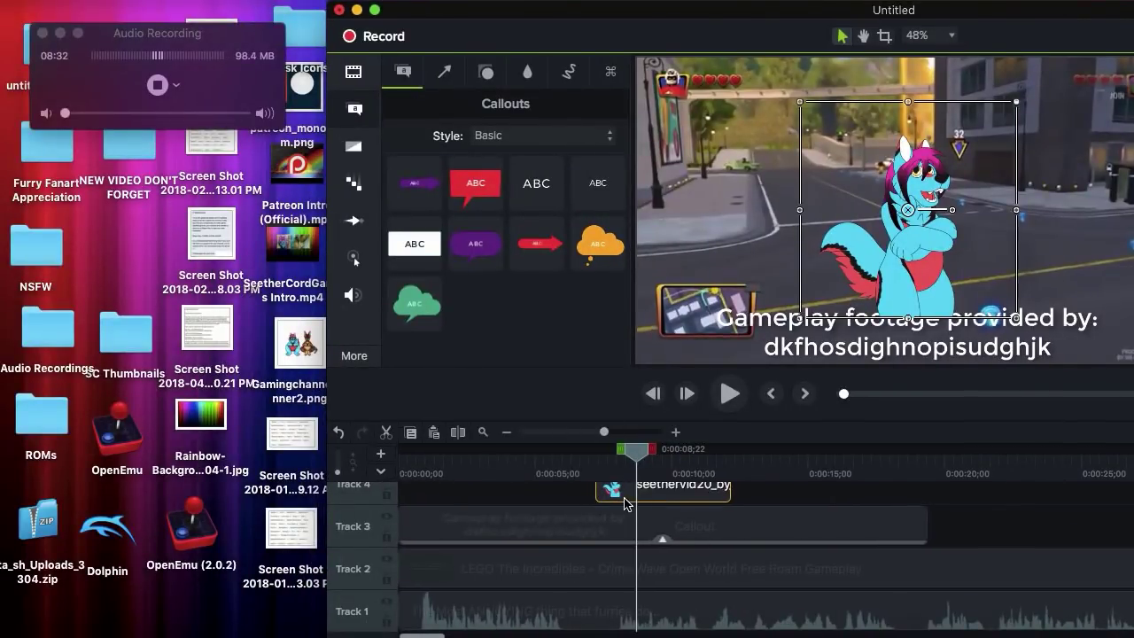
pyautogui.moveTo(625, 503); pyautogui.dragTo(424, 505)
pyautogui.moveTo(535, 493); pyautogui.dragTo(472, 490)
pyautogui.moveTo(707, 13); pyautogui.dragTo(551, 11)
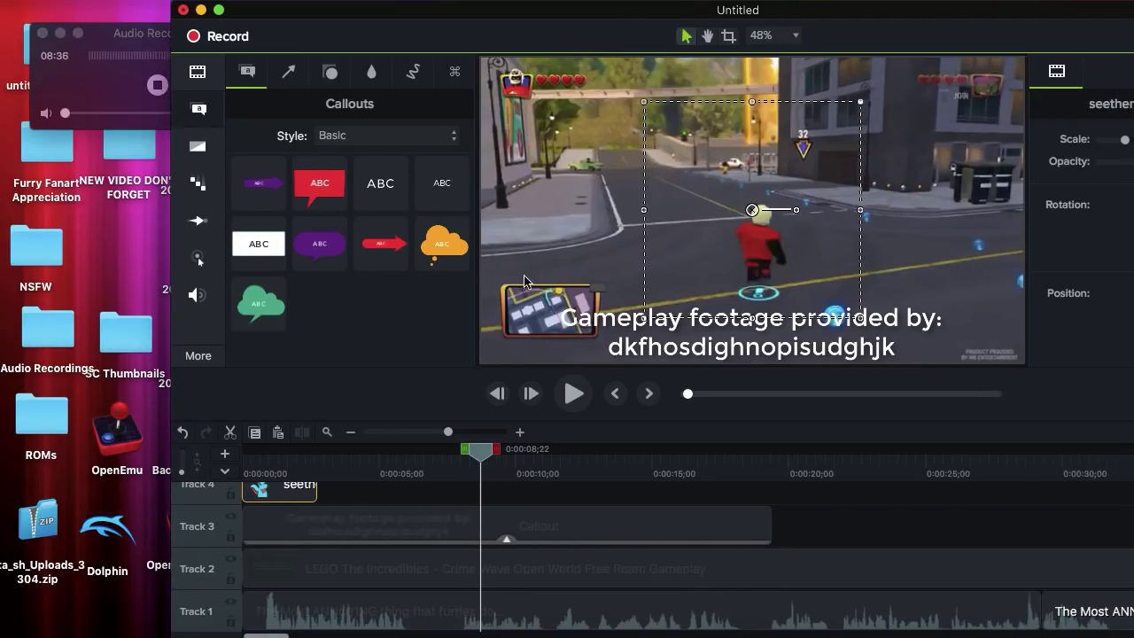
pyautogui.moveTo(509, 453); pyautogui.dragTo(272, 470)
# Add seethervid21 from the Seether Emotes folder to Track 4, directly after the seethervid20 clip, and trim it to end at 0:00:03;18.
pyautogui.moveTo(826, 11); pyautogui.dragTo(342, 0)
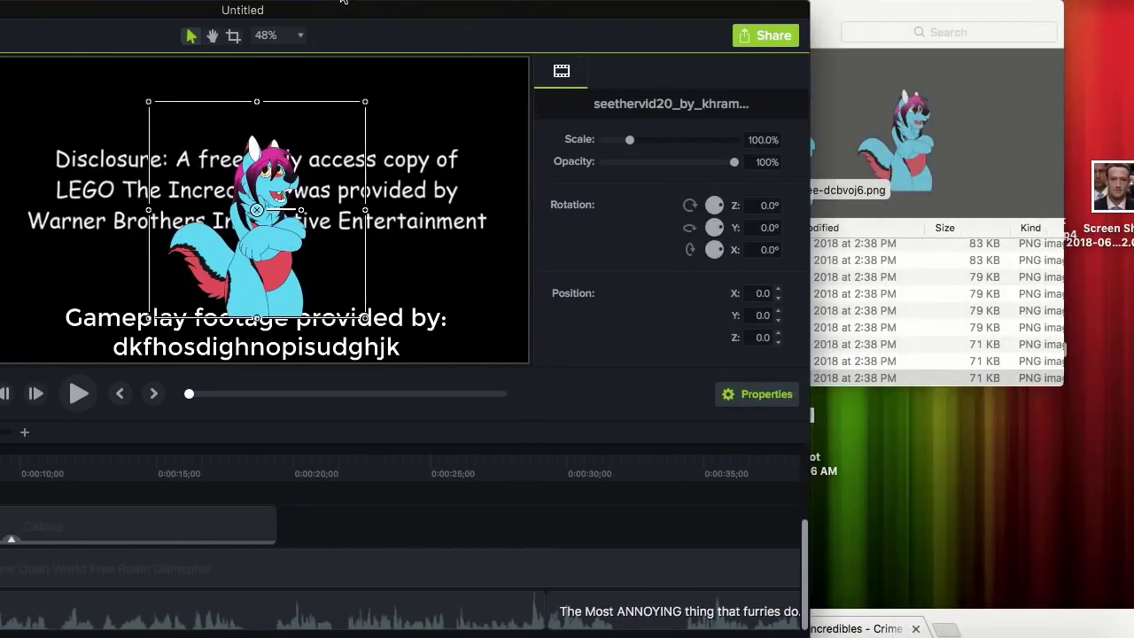
pyautogui.click(996, 206)
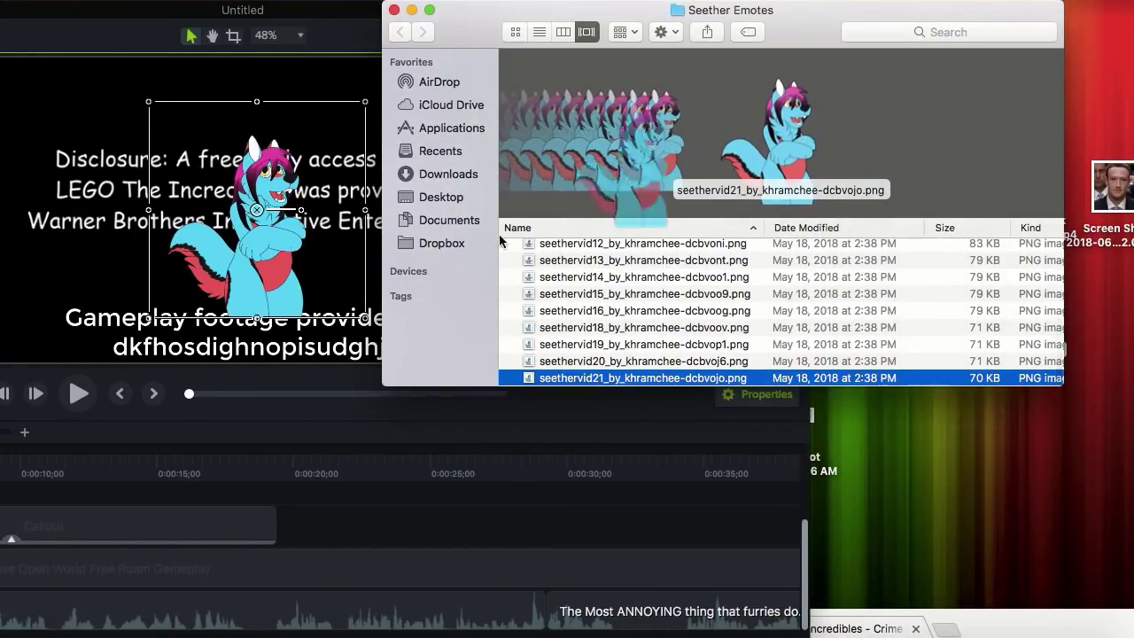
pyautogui.moveTo(769, 142); pyautogui.dragTo(129, 487)
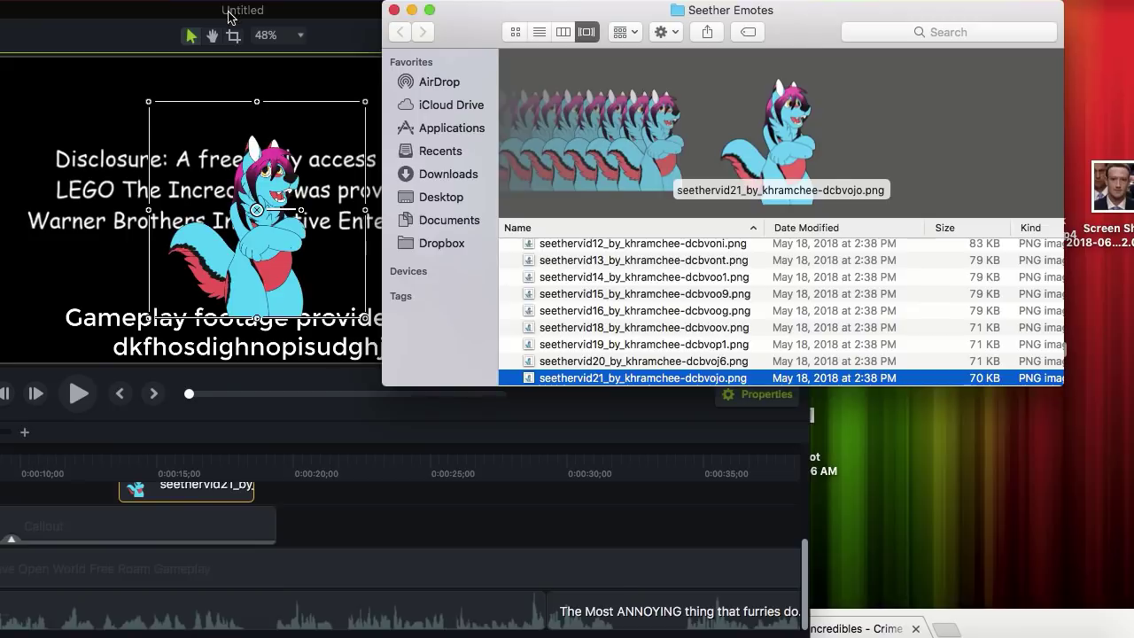
pyautogui.doubleClick(229, 16)
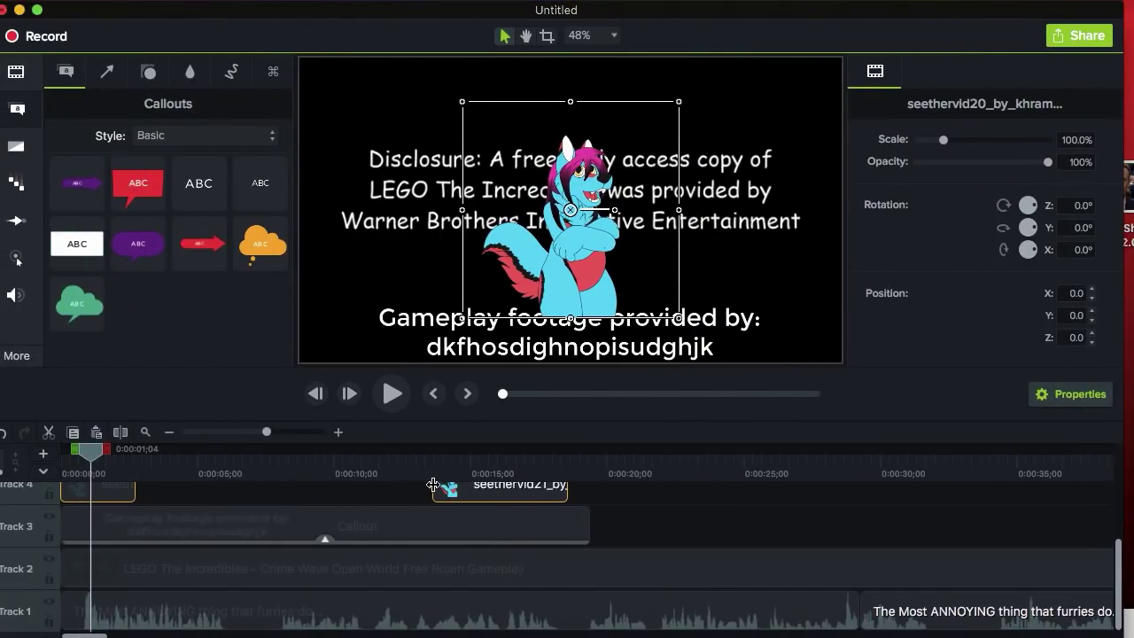
pyautogui.click(346, 495)
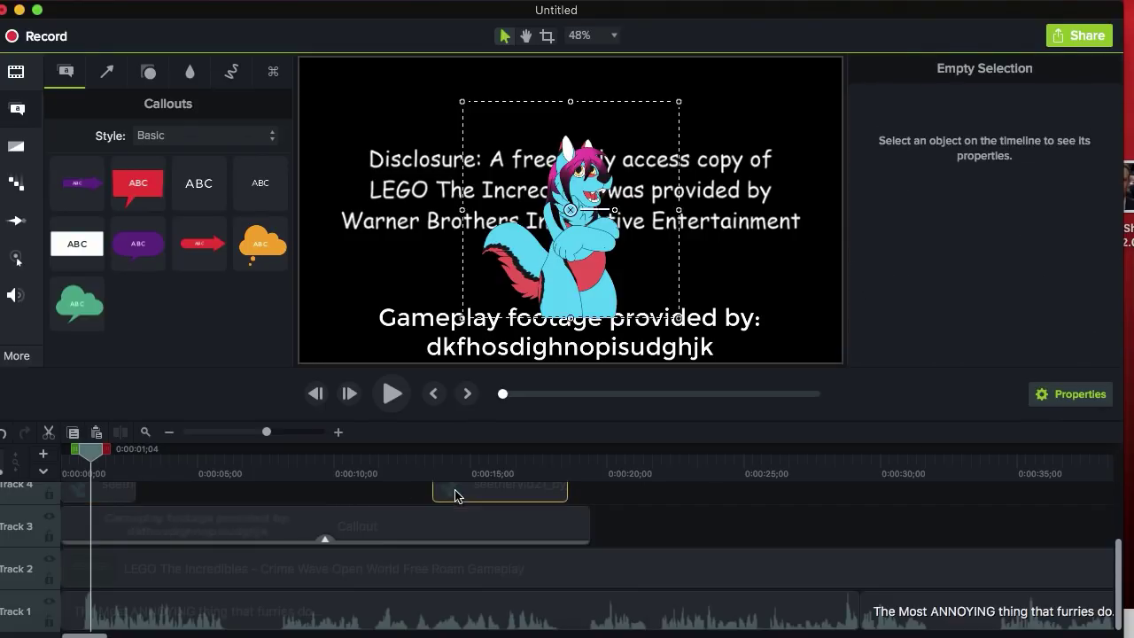
pyautogui.moveTo(456, 494); pyautogui.dragTo(160, 492)
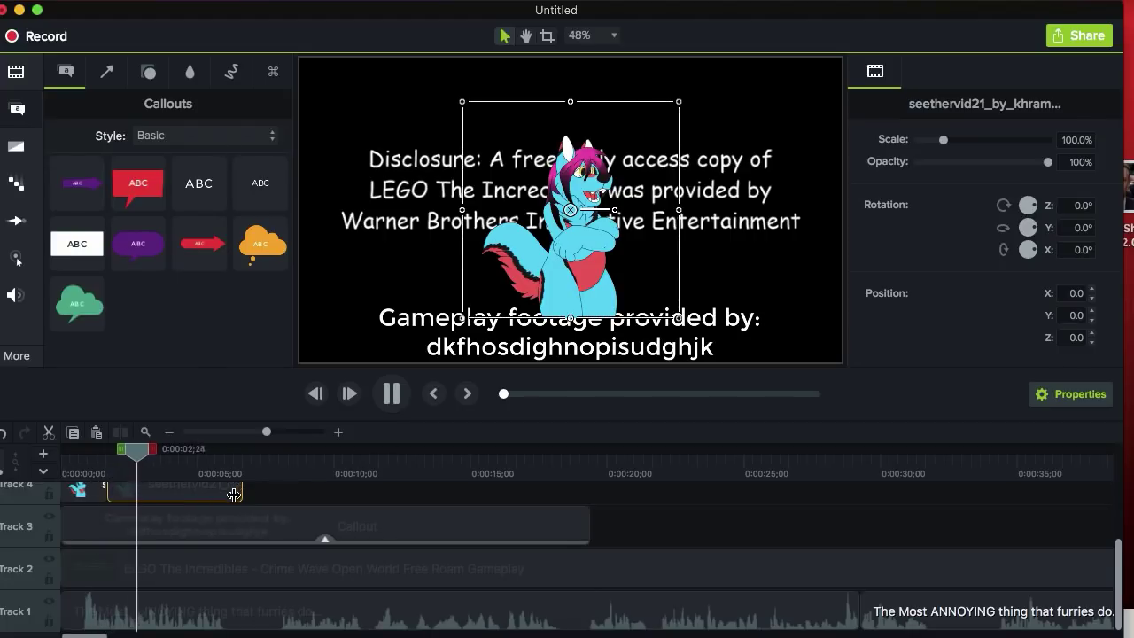
pyautogui.click(189, 493)
pyautogui.moveTo(189, 493); pyautogui.dragTo(149, 492)
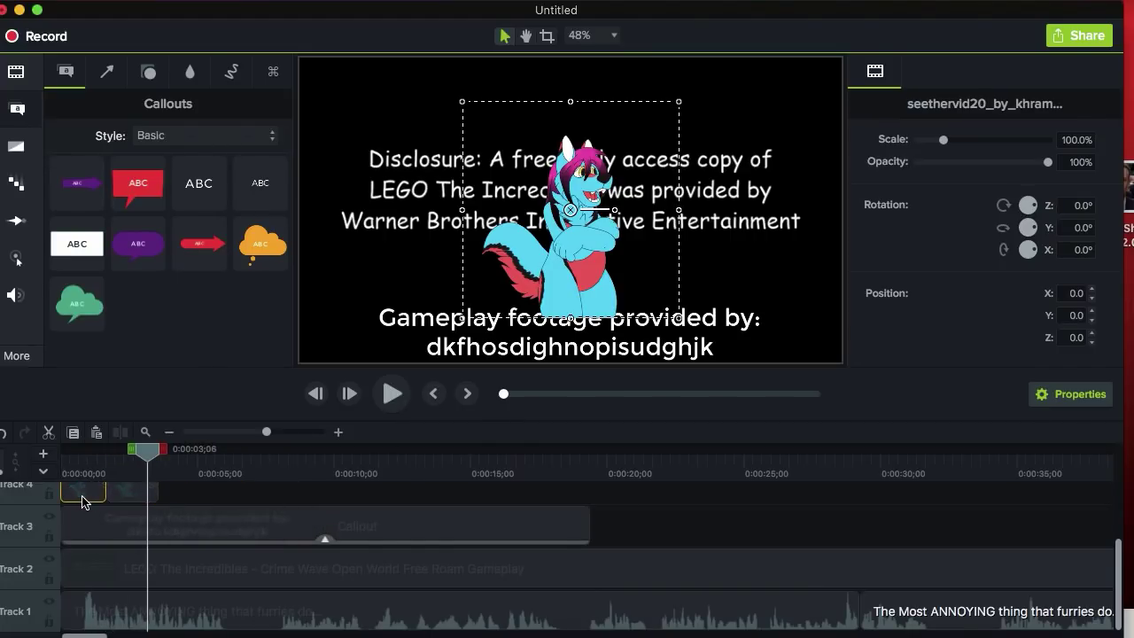
# Paste a copy of the seethervid20 clip on Track 4 at 0:00:03;18, behind the seethervid21 clip.
pyautogui.click(465, 398)
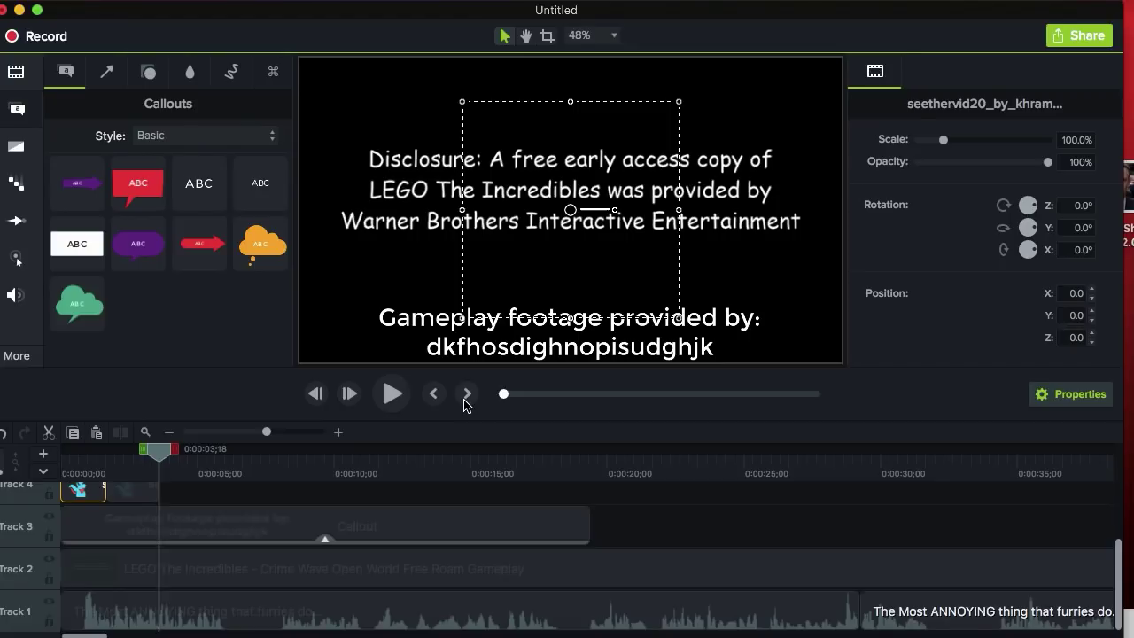
pyautogui.press('super+v')
pyautogui.moveTo(160, 453); pyautogui.dragTo(64, 453)
pyautogui.click(682, 561)
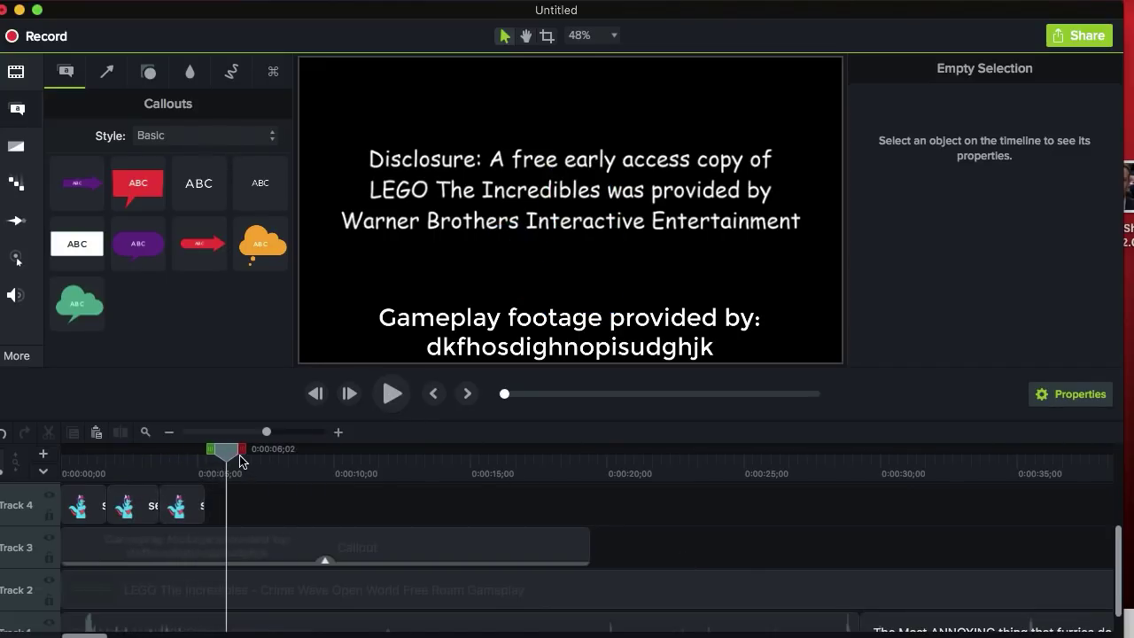
# Scale the third emote clip on Track 4 to about 98.2%.
pyautogui.moveTo(235, 461); pyautogui.dragTo(370, 457)
pyautogui.click(165, 456)
pyautogui.moveTo(197, 452); pyautogui.dragTo(187, 472)
pyautogui.click(192, 494)
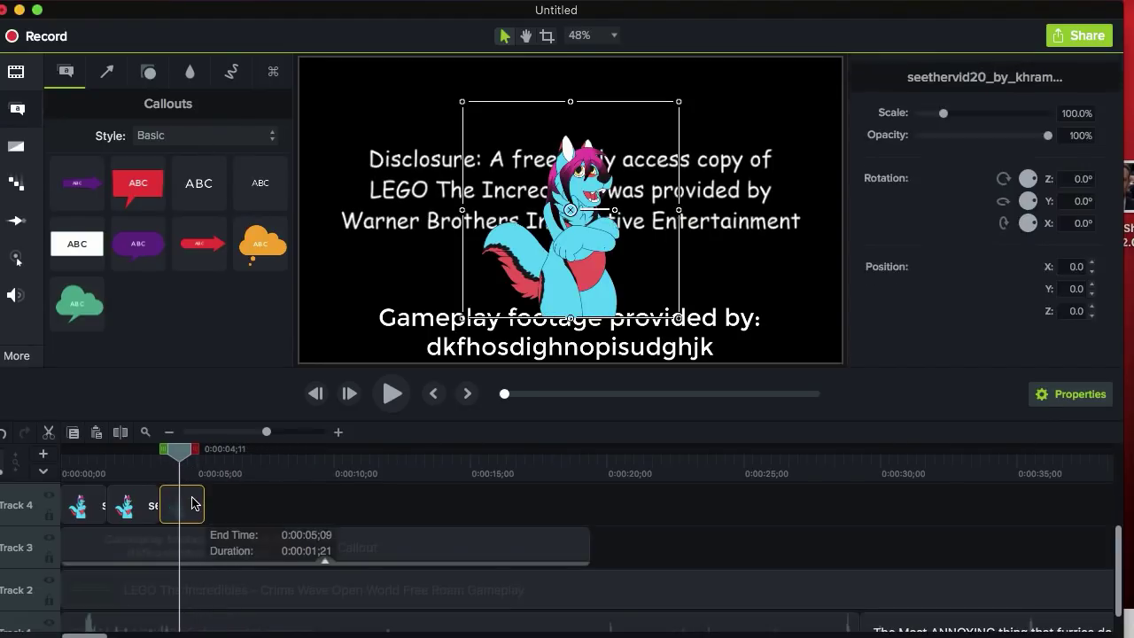
pyautogui.moveTo(464, 210)
pyautogui.mouseDown()
pyautogui.moveTo(330, 213)
pyautogui.moveTo(470, 192)
pyautogui.mouseUp()
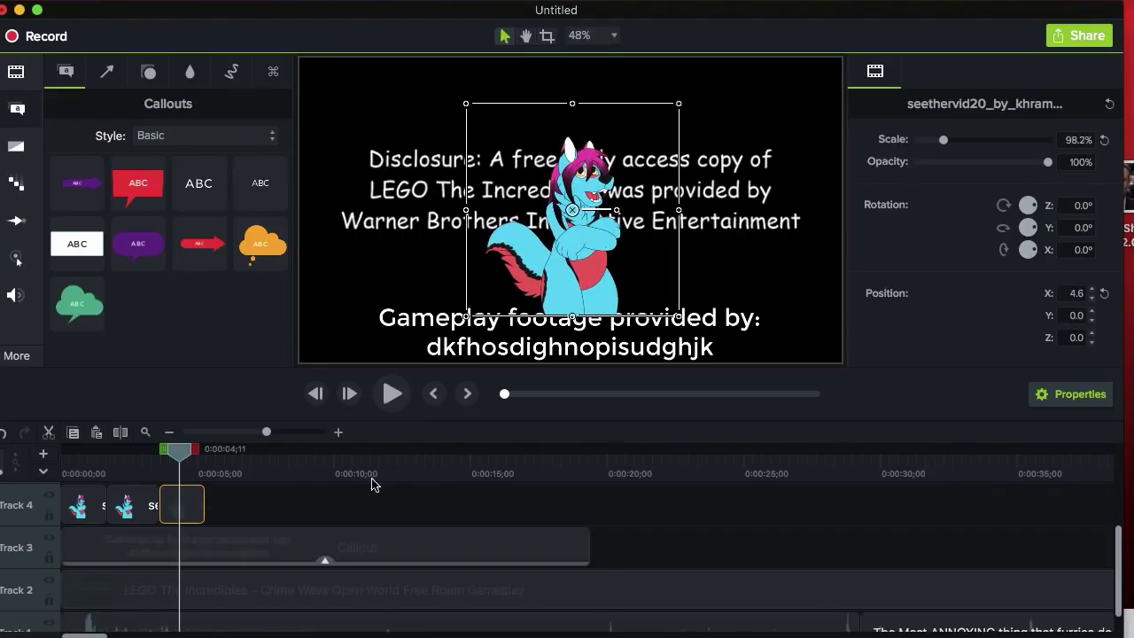
pyautogui.click(293, 496)
# Copy the three emote clips on Track 4 and paste them at 0:00:05;09 and 0:00:10;18.
pyautogui.moveTo(244, 508); pyautogui.dragTo(49, 502)
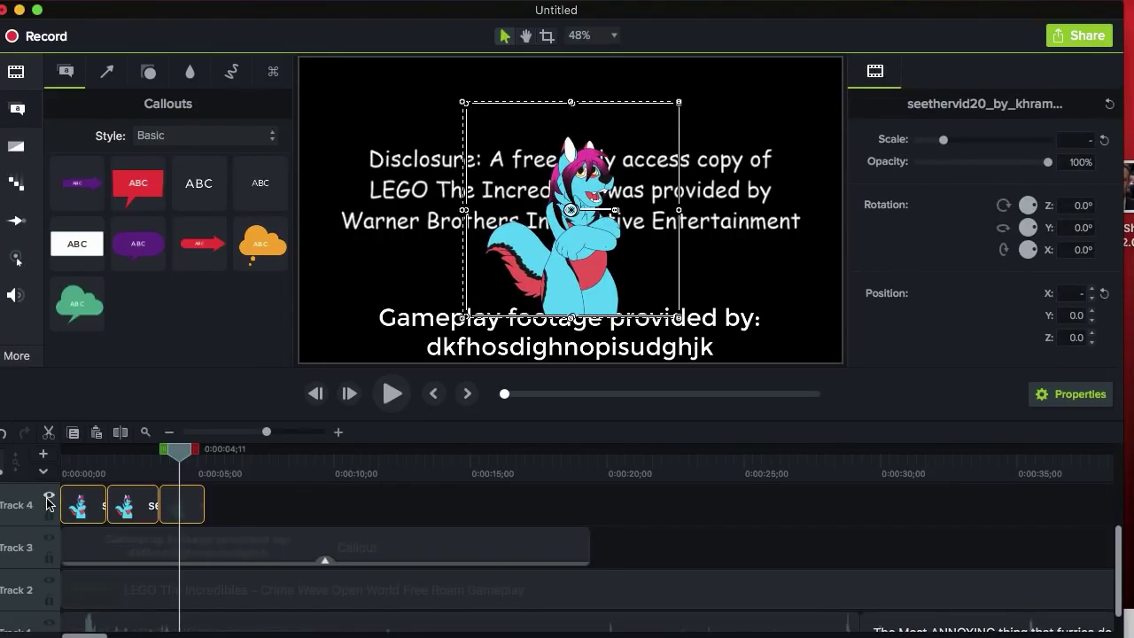
pyautogui.click(216, 511)
pyautogui.click(461, 401)
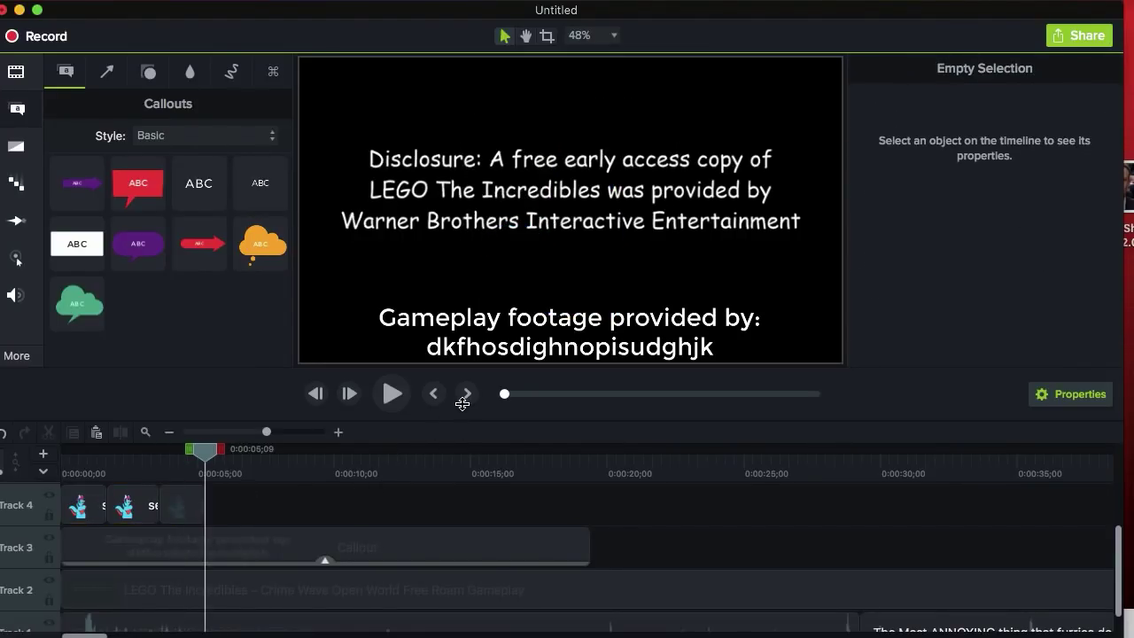
pyautogui.hotkey('ctrl', 'v')
pyautogui.click(462, 403)
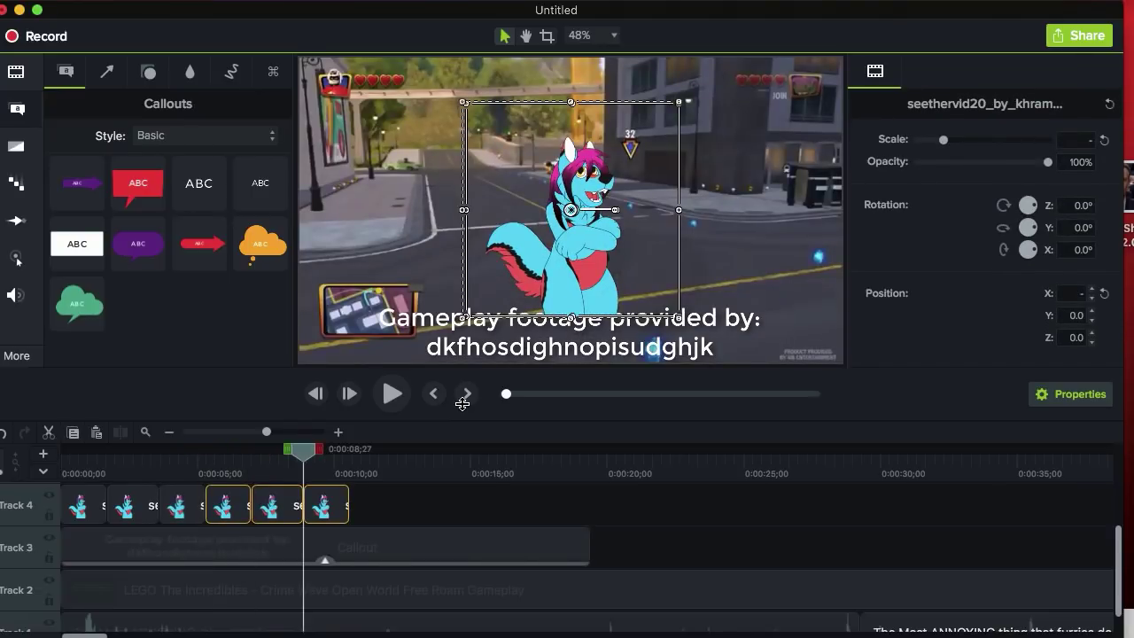
pyautogui.click(462, 403)
pyautogui.hotkey('ctrl', 'v')
pyautogui.click(547, 512)
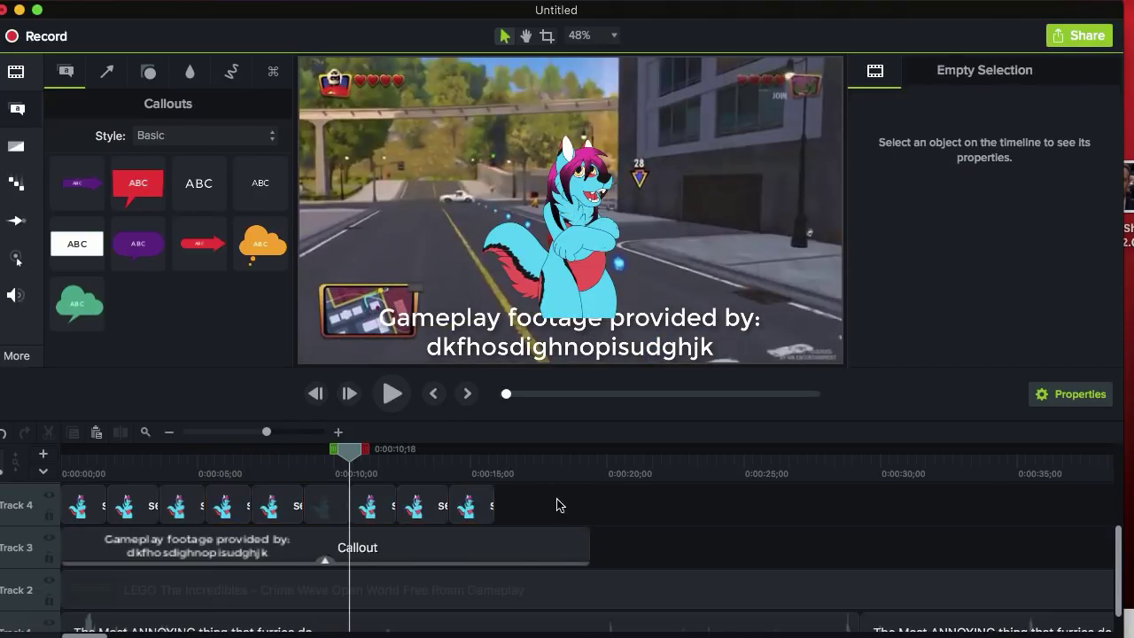
# Enlarge all the emote clips on Track 4 together to about 142% and move them to the canvas's left edge.
pyautogui.moveTo(348, 459); pyautogui.dragTo(239, 466)
pyautogui.moveTo(620, 494); pyautogui.dragTo(80, 514)
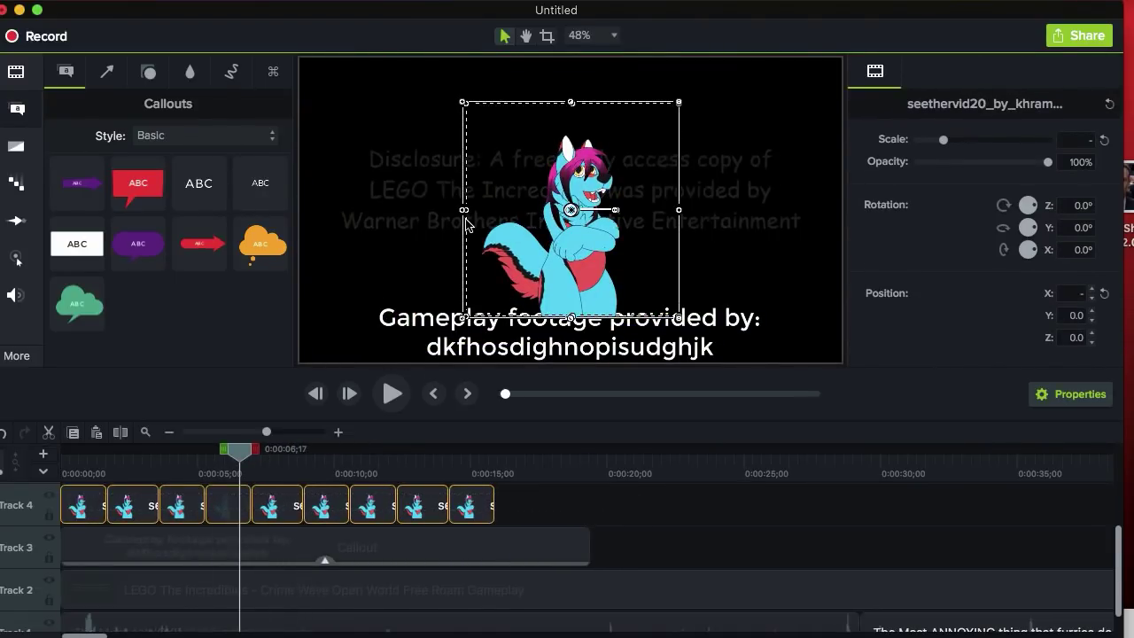
pyautogui.moveTo(463, 213); pyautogui.dragTo(373, 209)
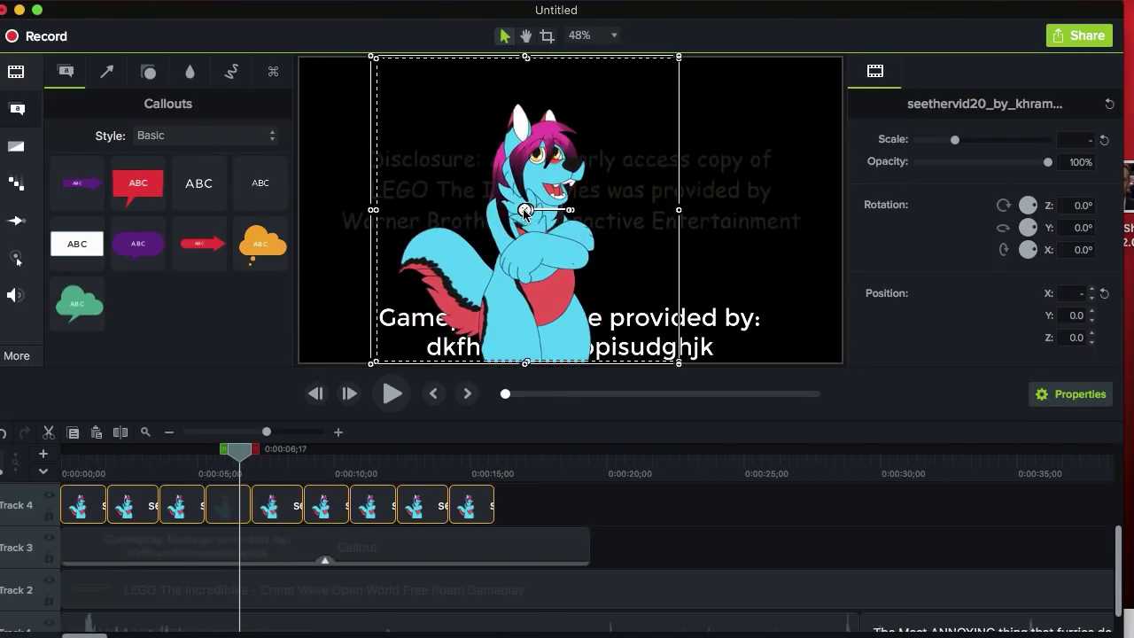
pyautogui.moveTo(525, 210); pyautogui.dragTo(454, 210)
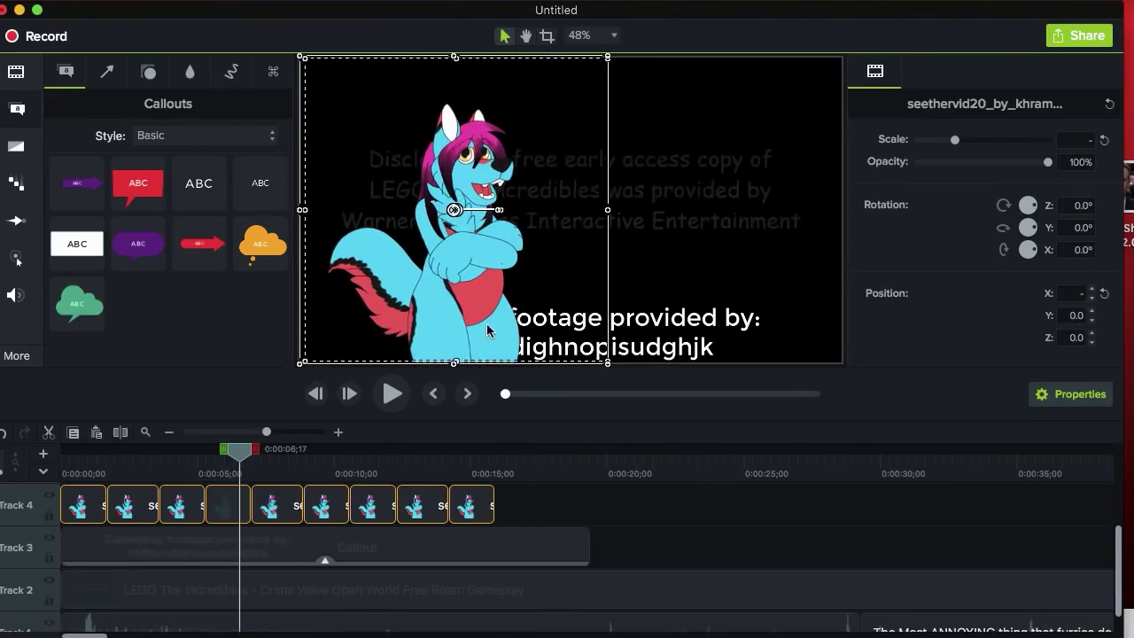
pyautogui.click(540, 497)
# Tilt the emote at 0:00:11;20 by a Z rotation of about -1143.2°, scale it to about 222.9% and shift it toward the canvas centre.
pyautogui.moveTo(240, 450); pyautogui.dragTo(379, 450)
pyautogui.click(430, 254)
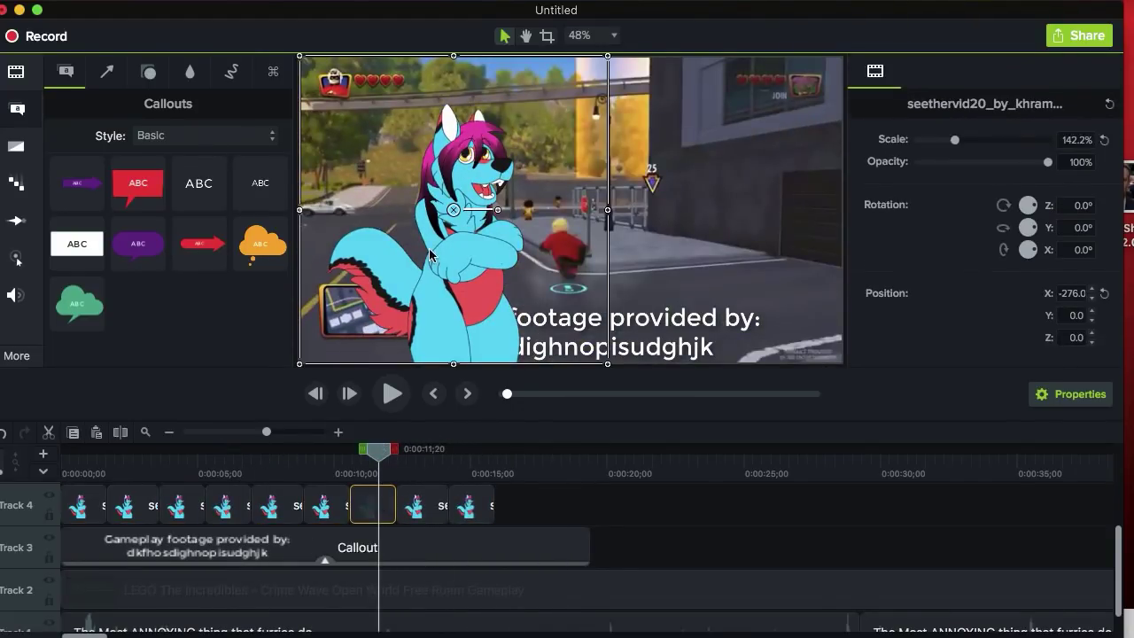
pyautogui.moveTo(498, 210); pyautogui.dragTo(501, 298)
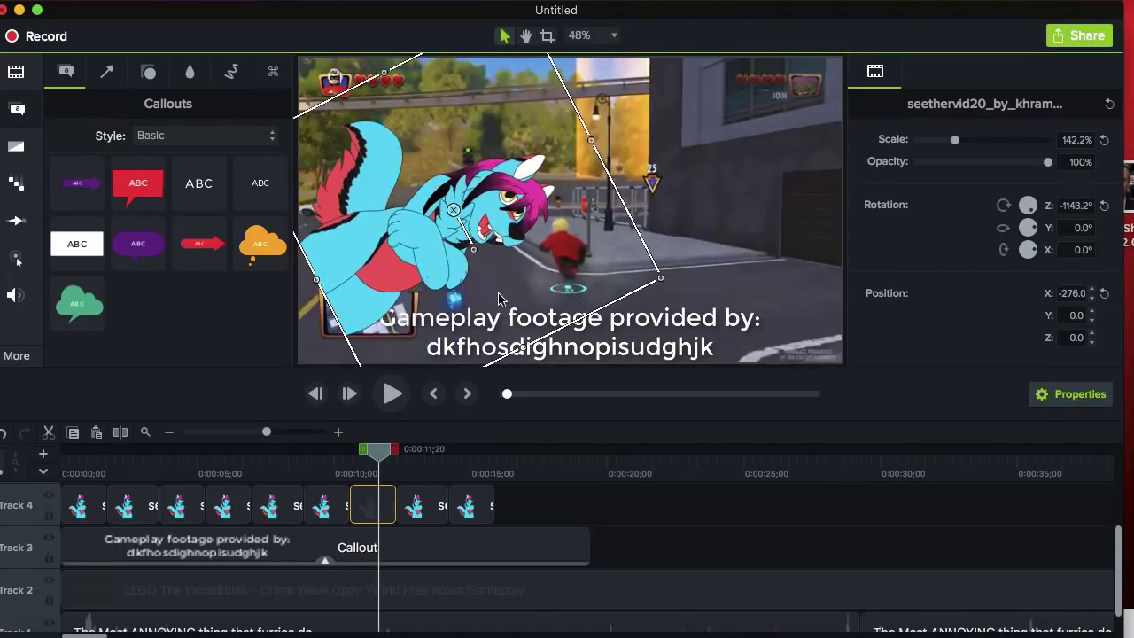
pyautogui.moveTo(593, 142); pyautogui.dragTo(1077, 5)
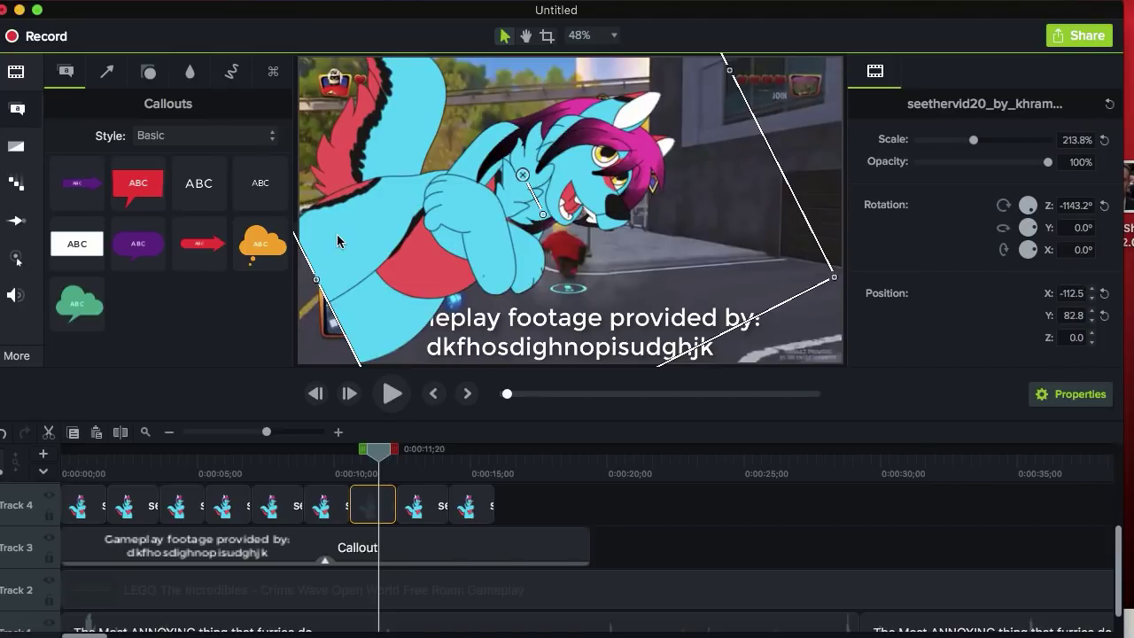
pyautogui.moveTo(316, 282); pyautogui.dragTo(132, 340)
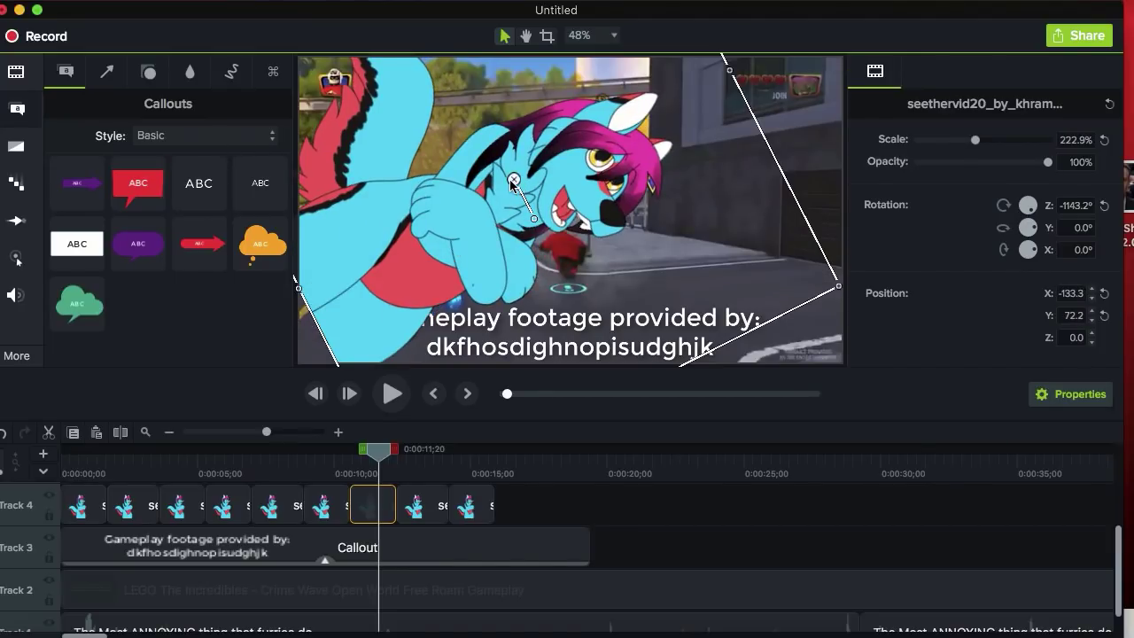
pyautogui.moveTo(513, 184); pyautogui.dragTo(558, 213)
pyautogui.click(588, 522)
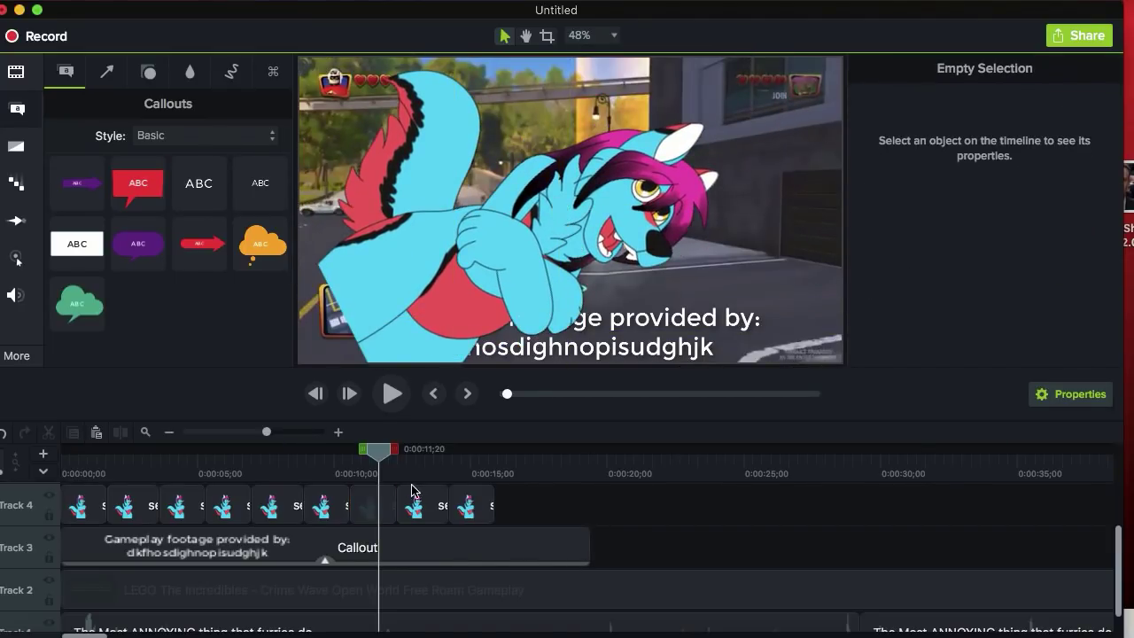
# Play back the emote section from about 0:00:08 and stop at 0:00:16;06.
pyautogui.click(285, 457)
pyautogui.click(393, 393)
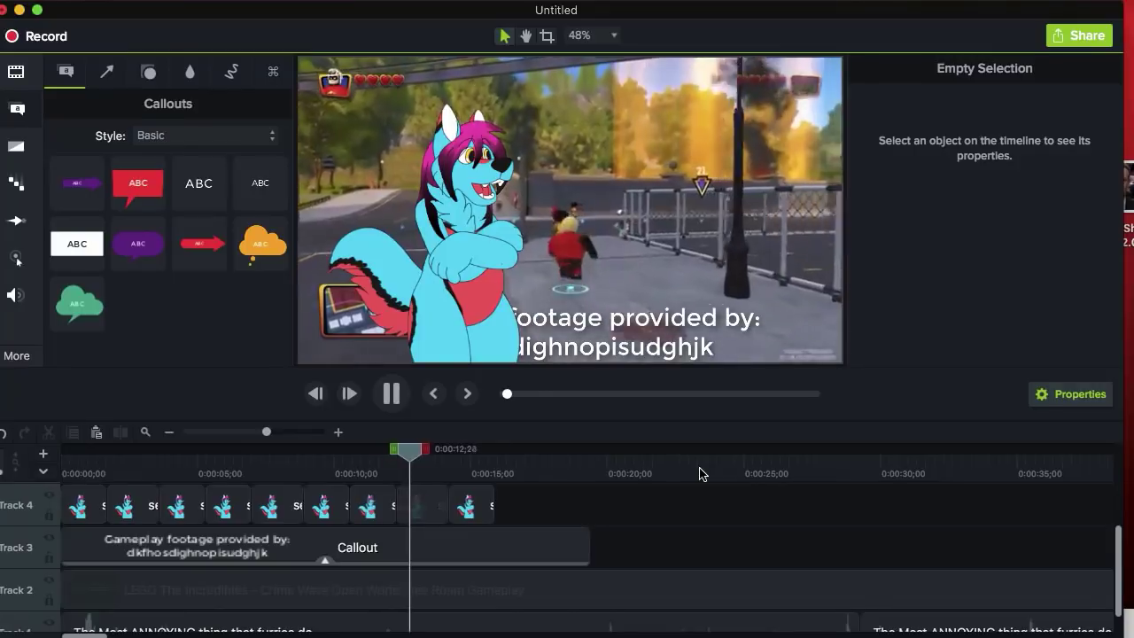
pyautogui.click(397, 397)
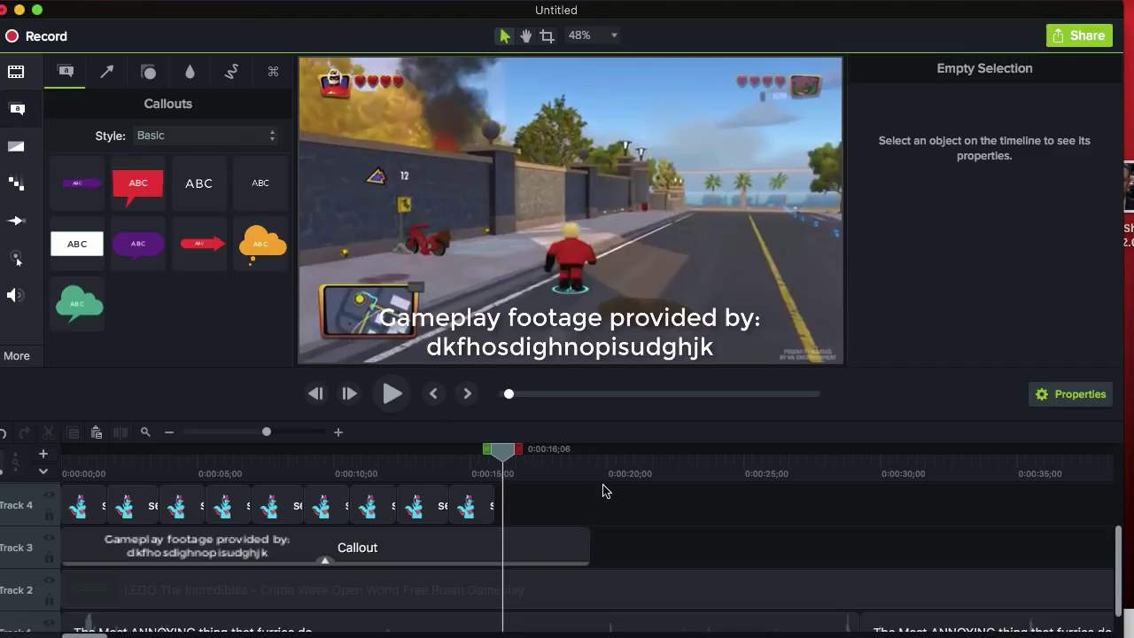
# Review the Patreon and commissioned SeetherCord intro clips at the start of Track 1, up to 0:00:24;26.
pyautogui.moveTo(1120, 555); pyautogui.dragTo(1120, 505)
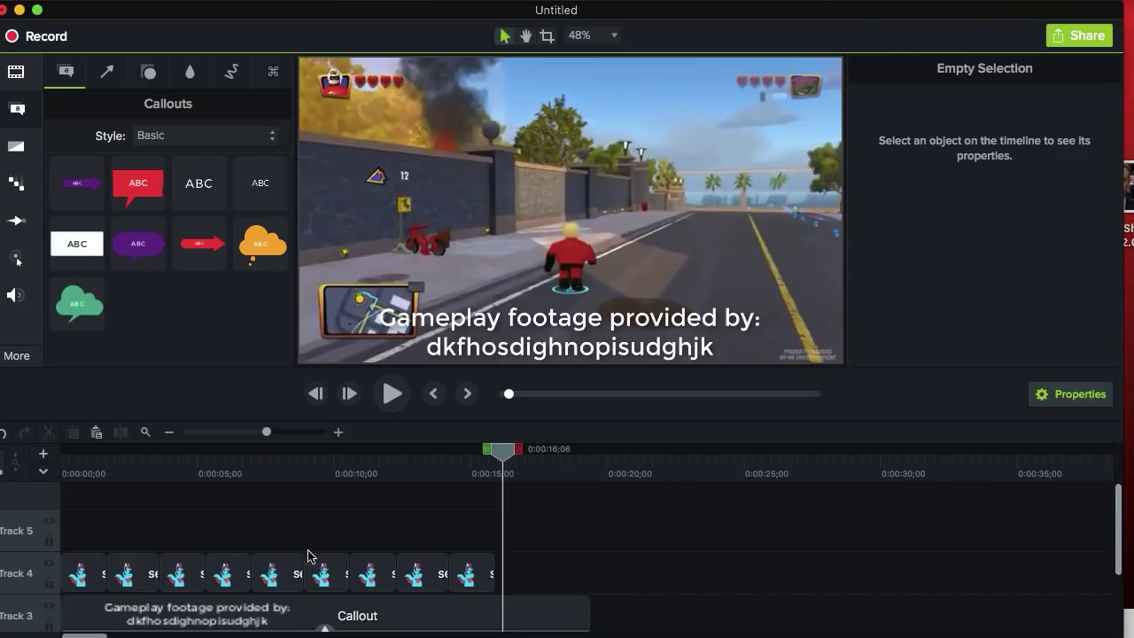
pyautogui.click(53, 632)
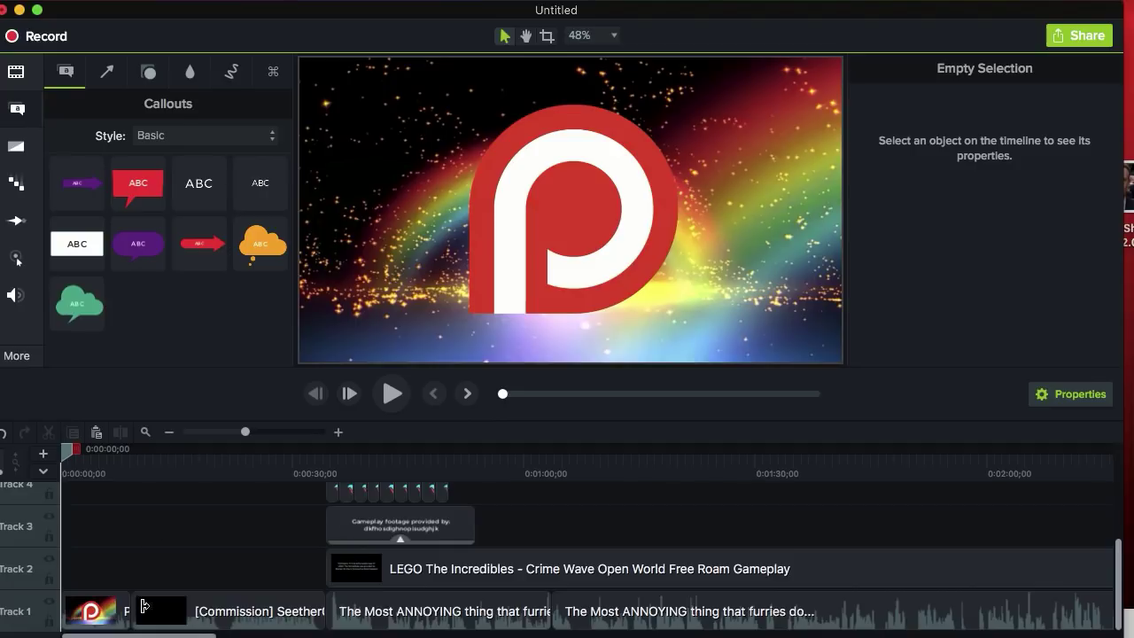
pyautogui.moveTo(63, 452); pyautogui.dragTo(94, 452)
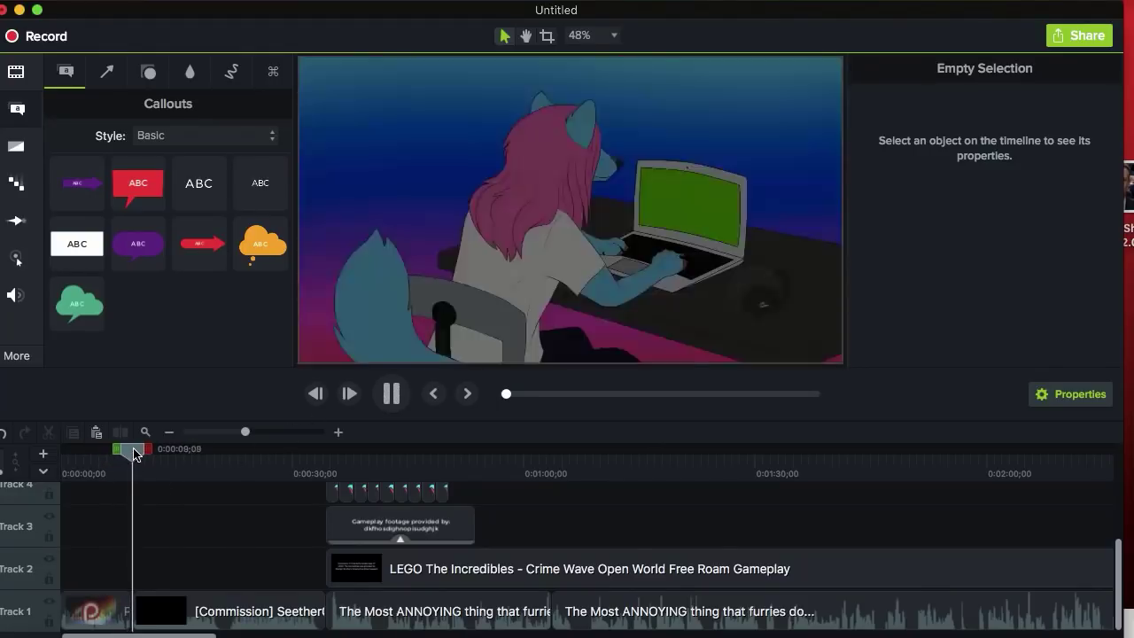
pyautogui.moveTo(134, 453); pyautogui.dragTo(245, 464)
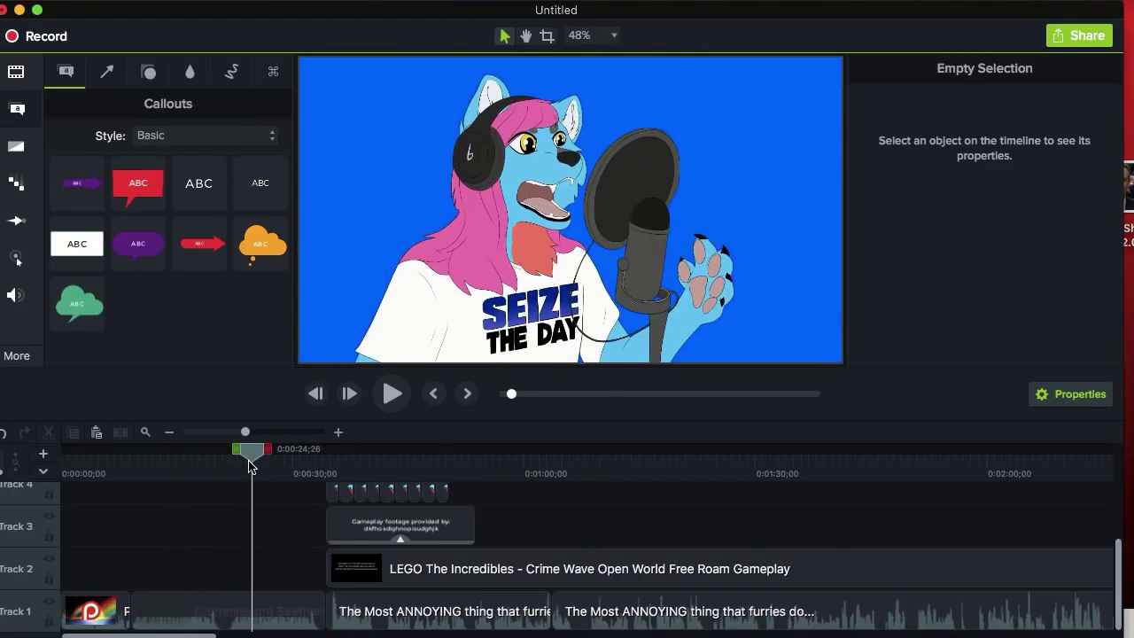
# Split the Patreon Intro (Official) clip on Track 1 at 0:00:08;20, where the TV static begins.
pyautogui.moveTo(255, 467); pyautogui.dragTo(135, 456)
pyautogui.moveTo(141, 455)
pyautogui.mouseDown()
pyautogui.moveTo(124, 451)
pyautogui.moveTo(166, 455)
pyautogui.mouseUp()
pyautogui.click(294, 432)
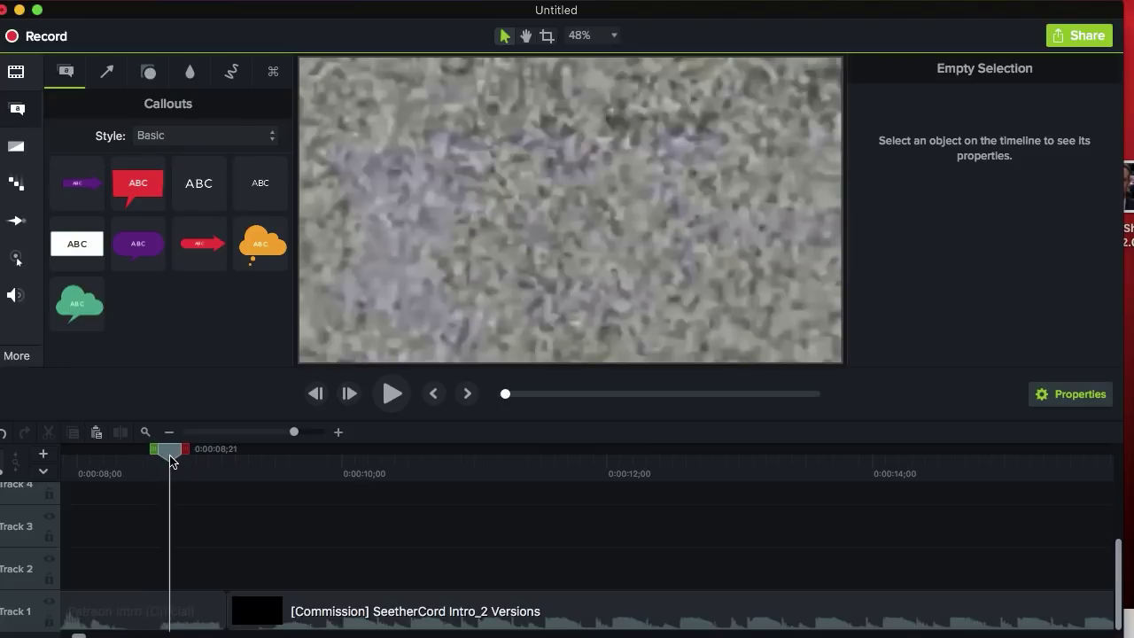
pyautogui.rightClick(169, 613)
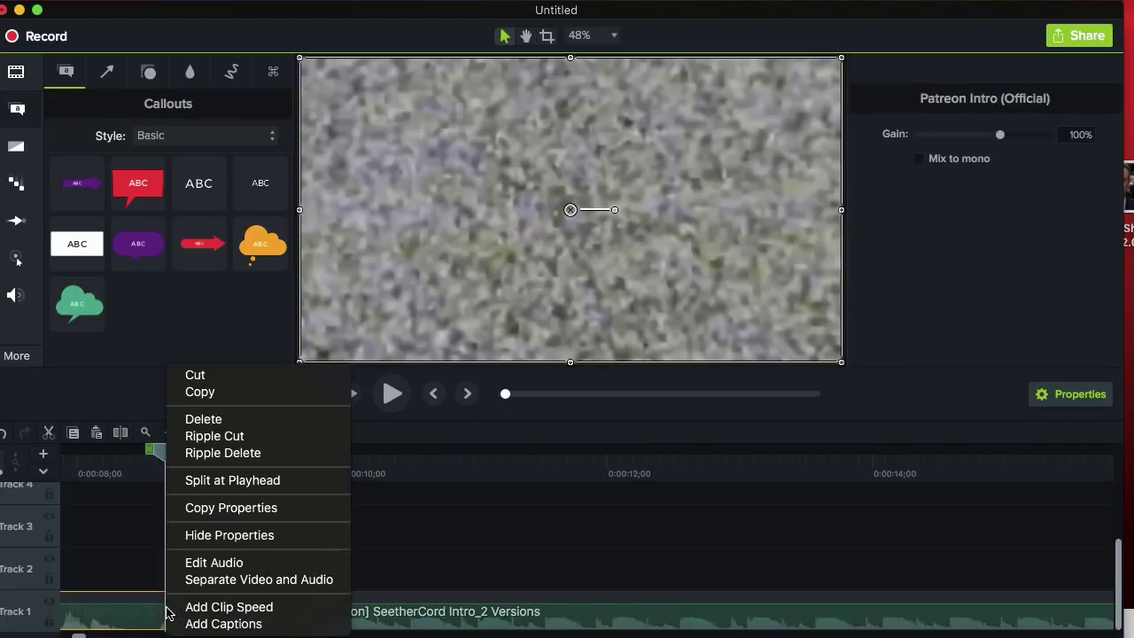
pyautogui.click(219, 480)
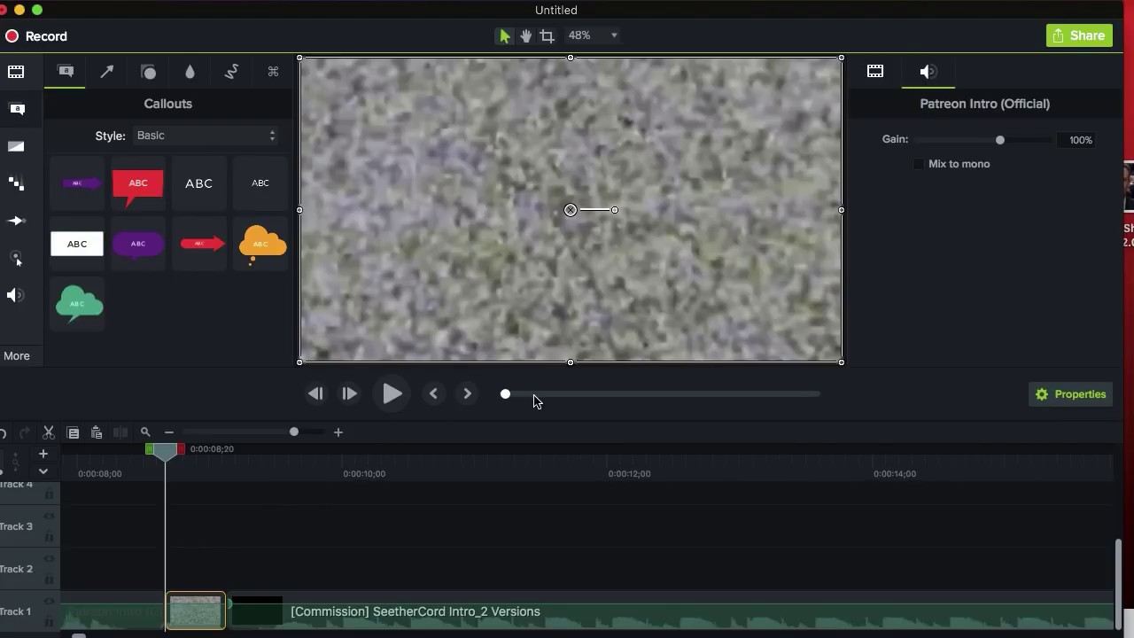
# Paste a copy of the split-off static piece on Track 1 at 0:15:11;06, where the gameplay footage ends, and play it back.
pyautogui.moveTo(531, 397); pyautogui.dragTo(833, 390)
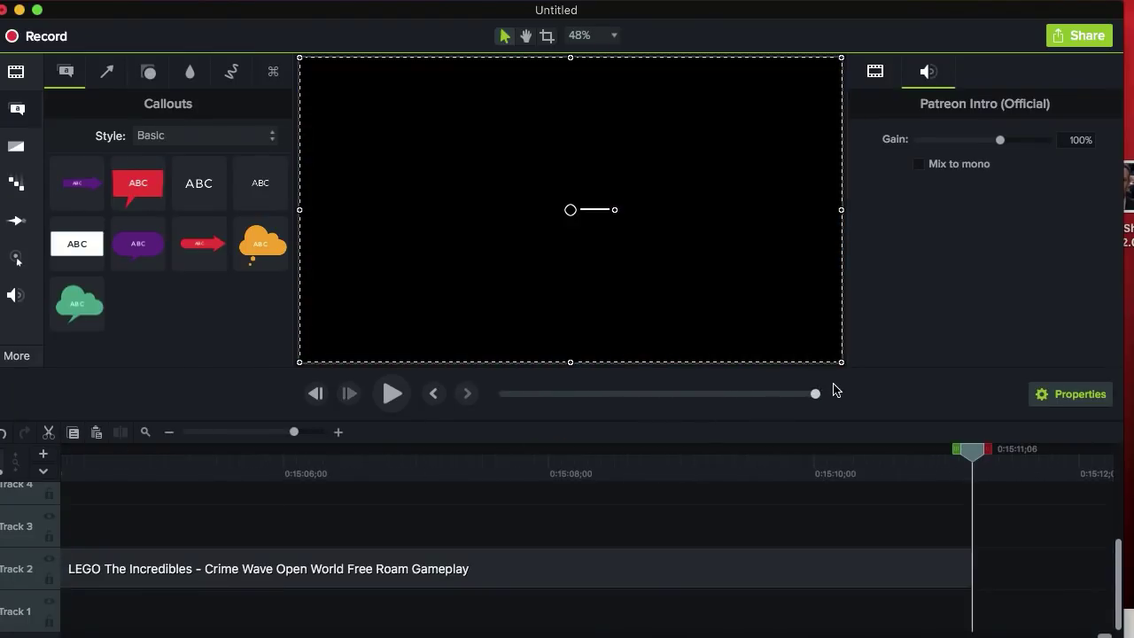
pyautogui.click(1020, 578)
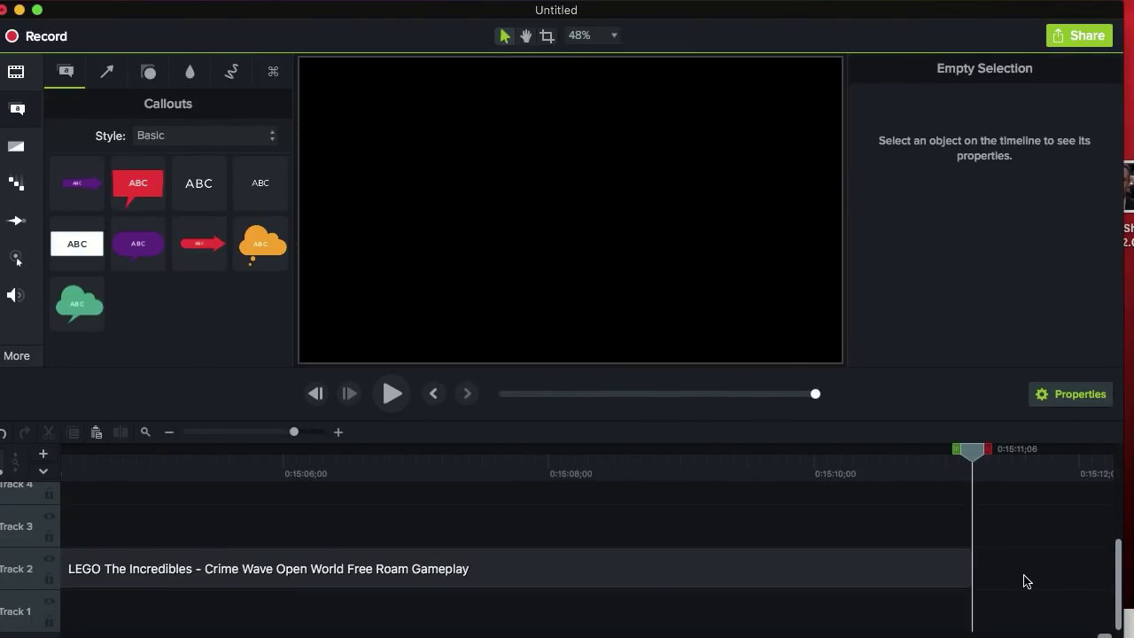
pyautogui.press('super+v')
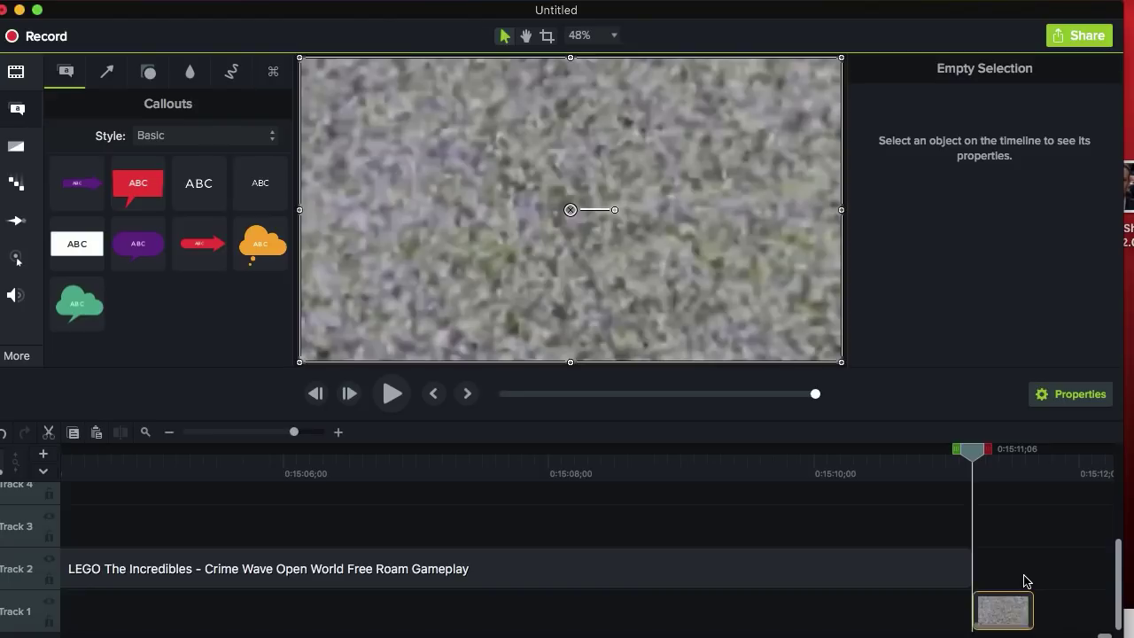
pyautogui.moveTo(977, 454); pyautogui.dragTo(889, 450)
pyautogui.click(392, 393)
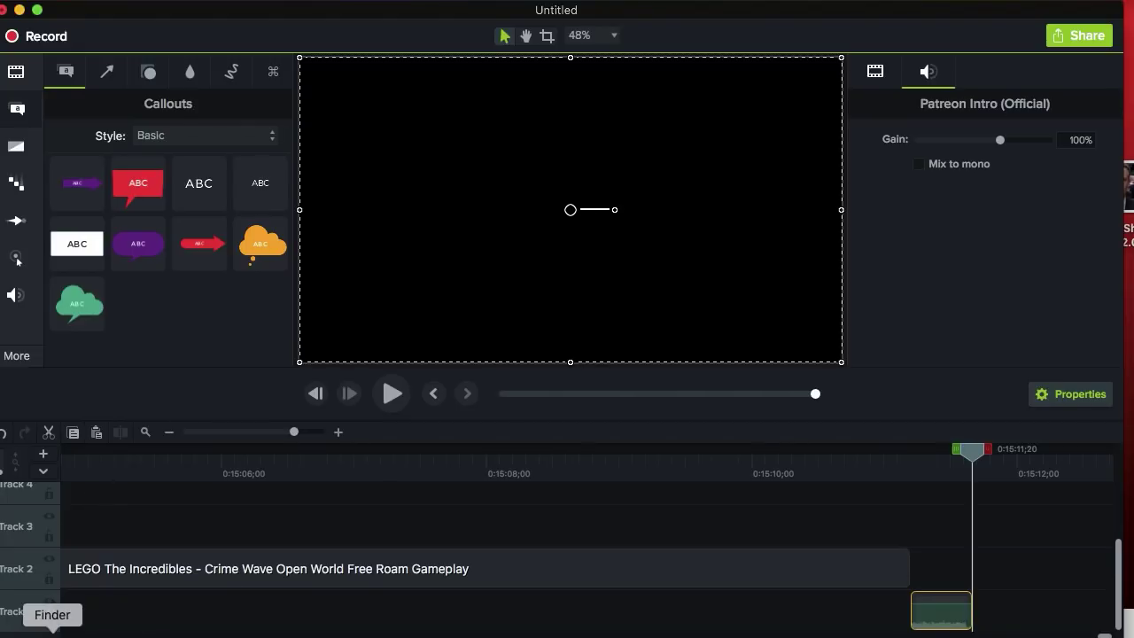
pyautogui.click(52, 630)
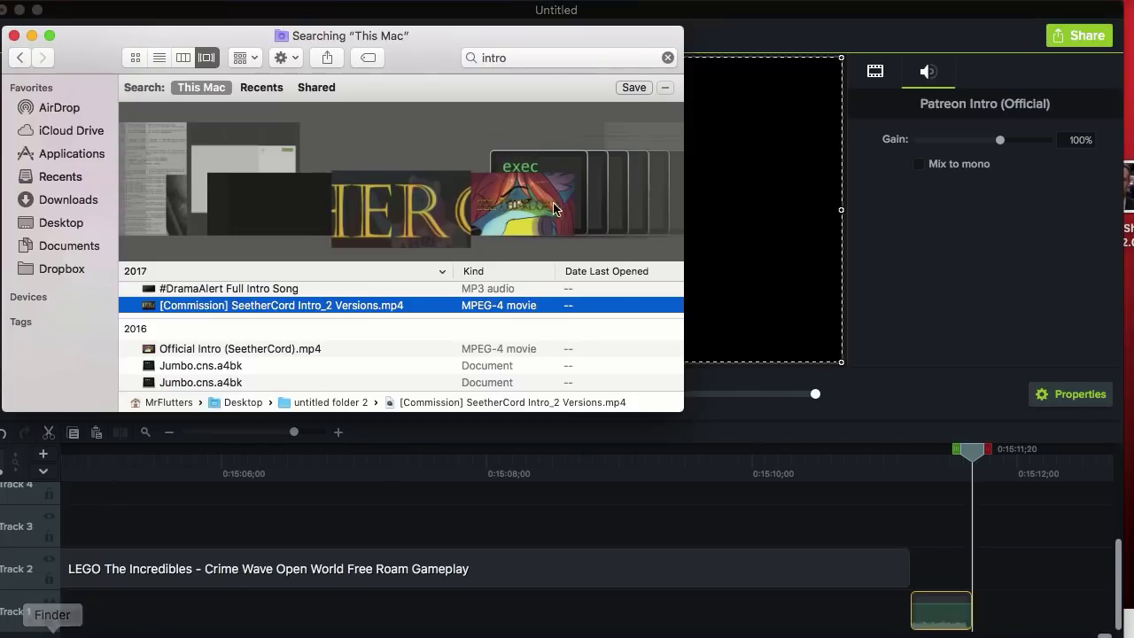
pyautogui.click(15, 37)
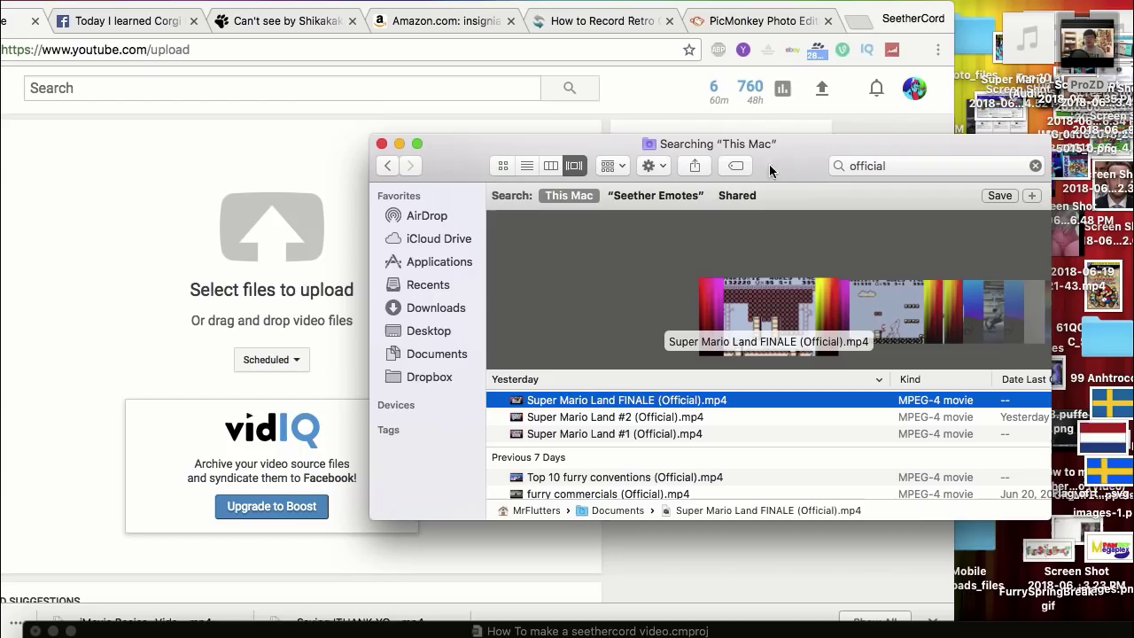
pyautogui.moveTo(769, 164); pyautogui.dragTo(1029, 125)
pyautogui.moveTo(1010, 292); pyautogui.dragTo(302, 225)
pyautogui.write('How to get ')
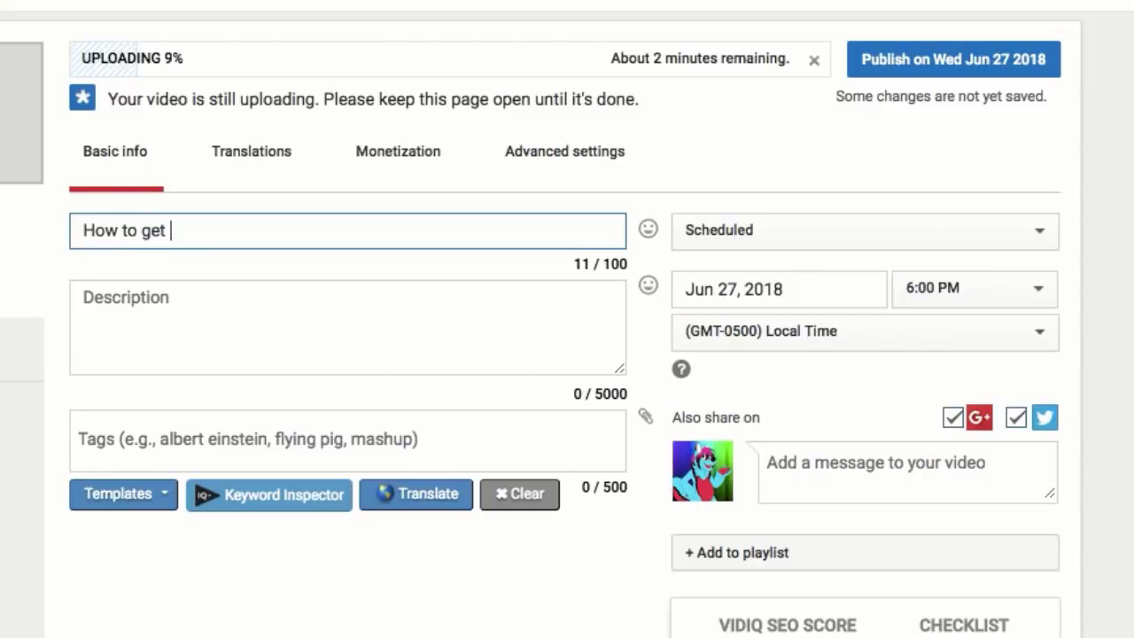
pyautogui.write('100000000000000000000 subscribers on')
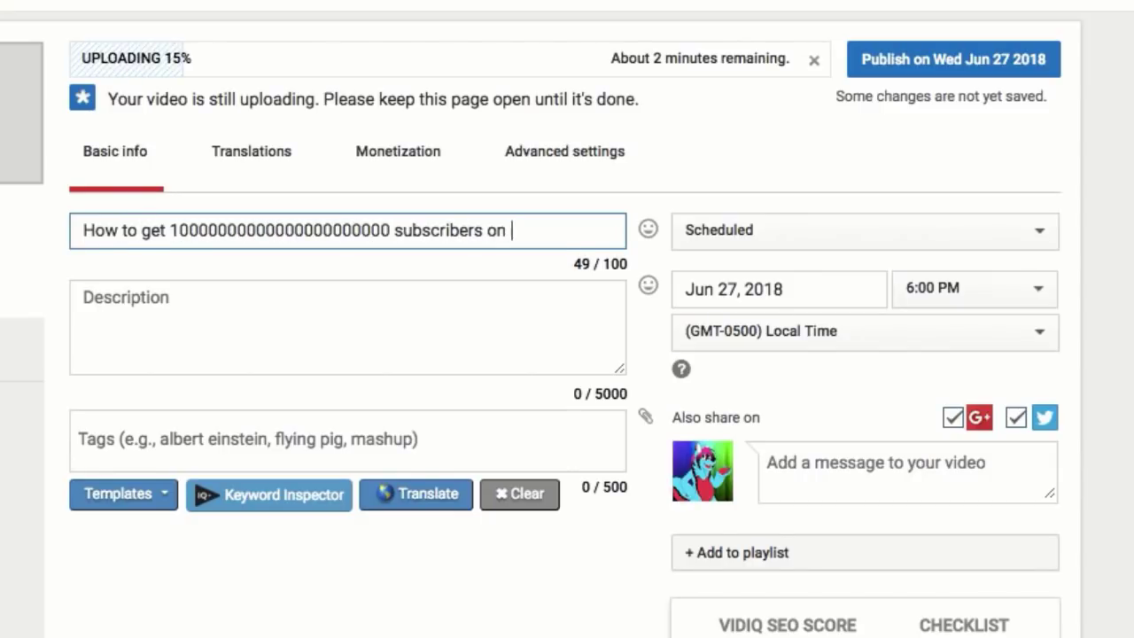
pyautogui.write(' youtube sub4sub can we ')
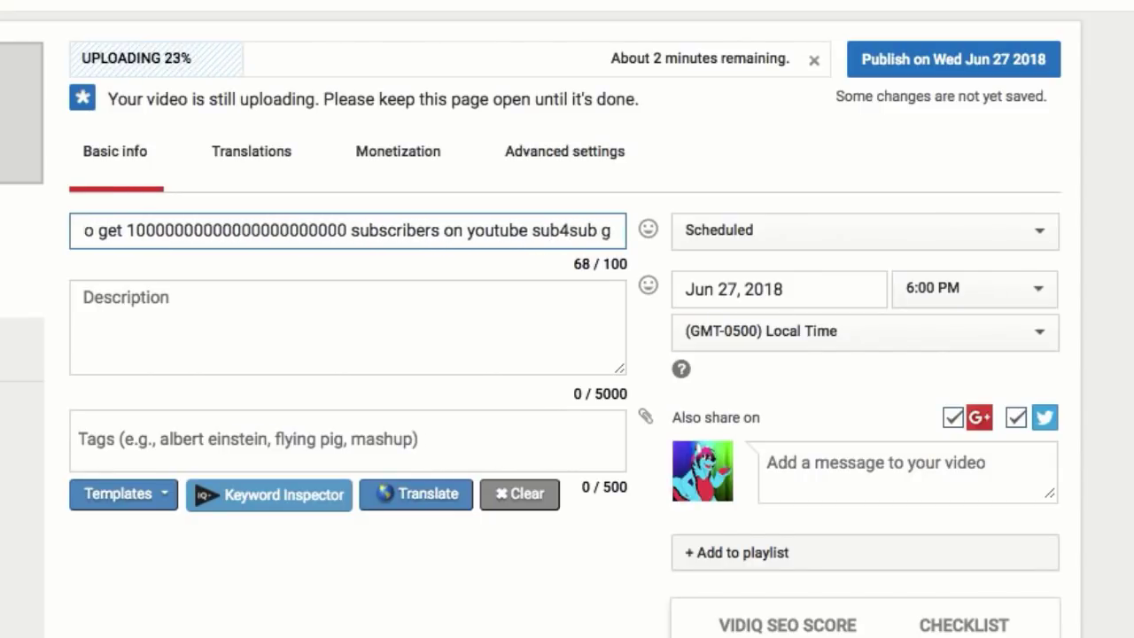
pyautogui.write('get 2mil likes on')
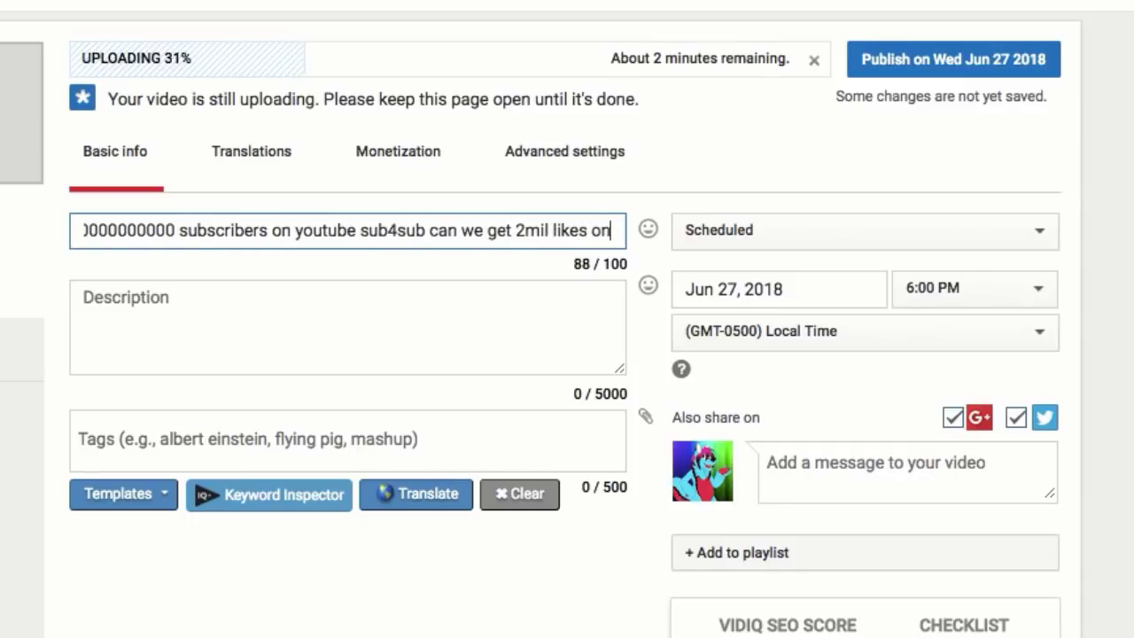
pyautogui.write(' this vid?')
pyautogui.click(174, 296)
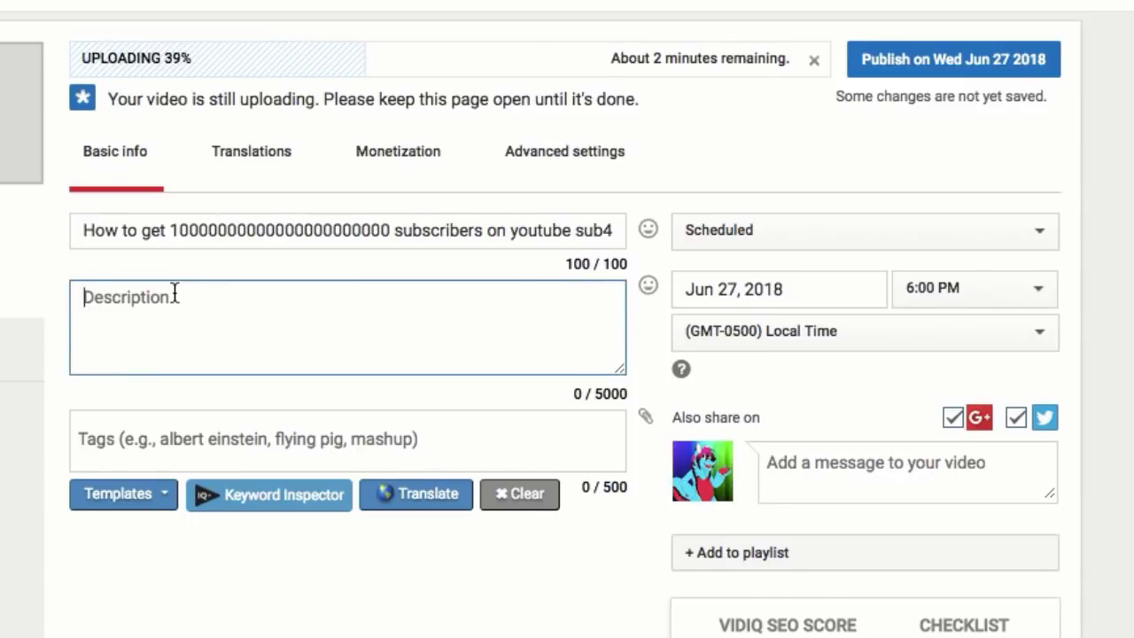
pyautogui.write('BUY MY MERCH BITCH!!!!')
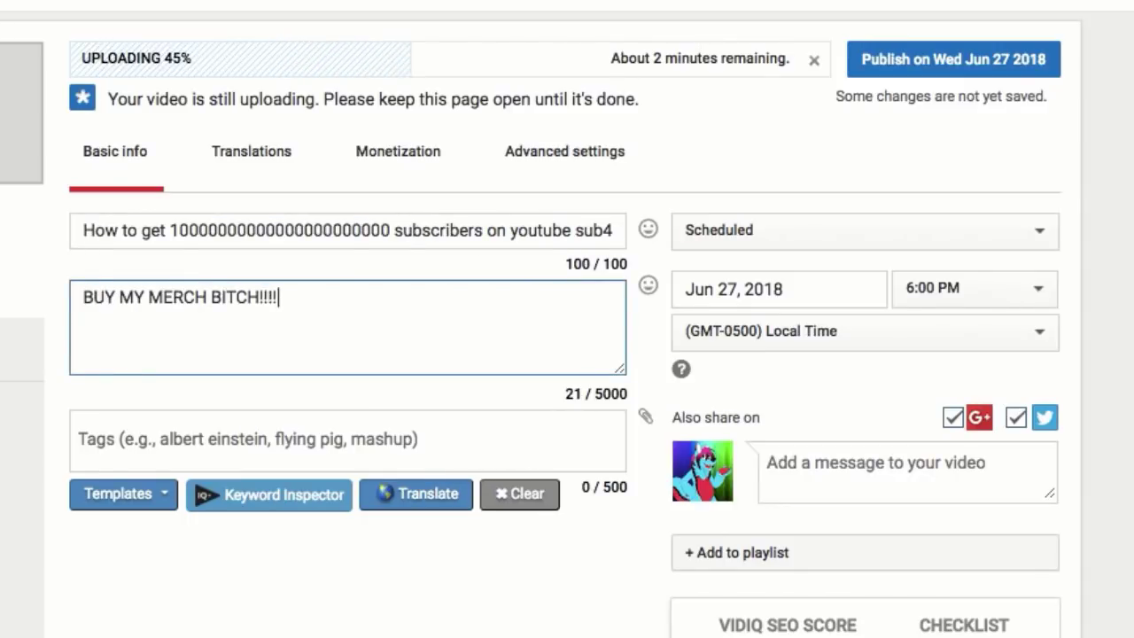
pyautogui.press('Return')
pyautogui.press('Return')
pyautogui.write('https://www.pornhub.com/')
# Add the video tags 1mil, subscribers, and, I'll, show, my, girlfriend's and titties.
pyautogui.click(531, 438)
pyautogui.write('I')
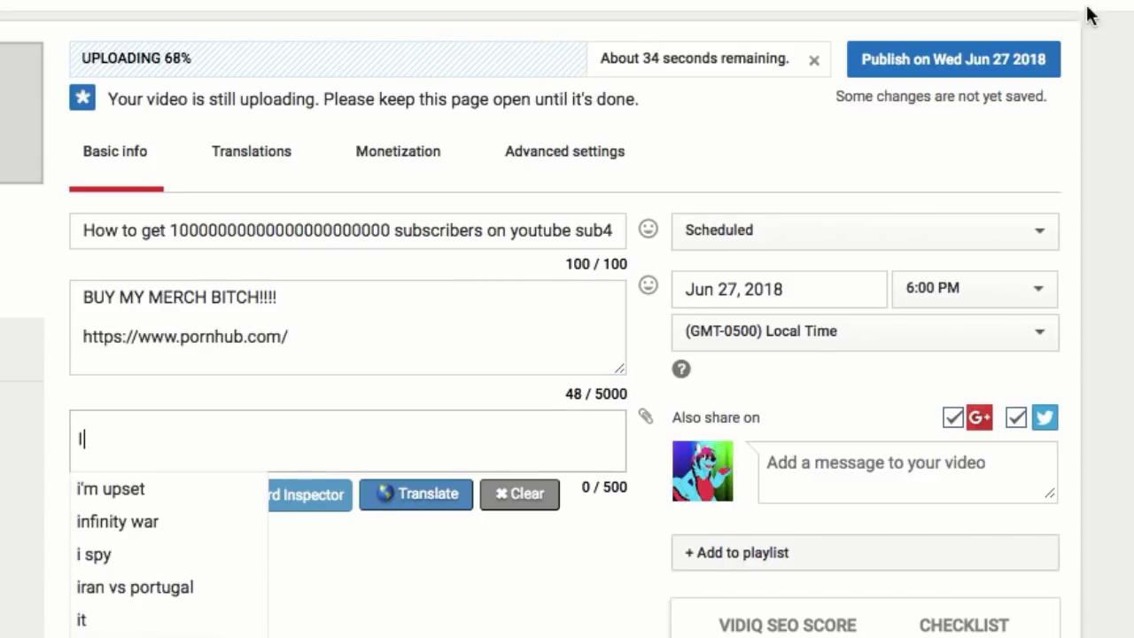
pyautogui.press('BackSpace')
pyautogui.write("1mil,subscribers,and,I'll,sh")
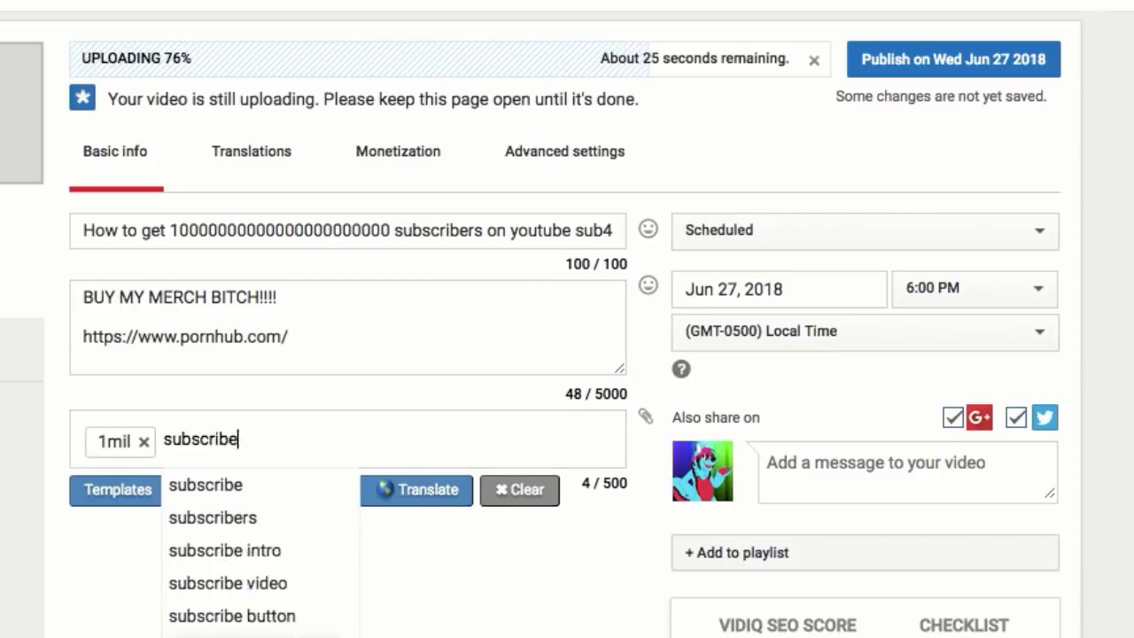
pyautogui.write("ow,my,girlfriend's,titties,")
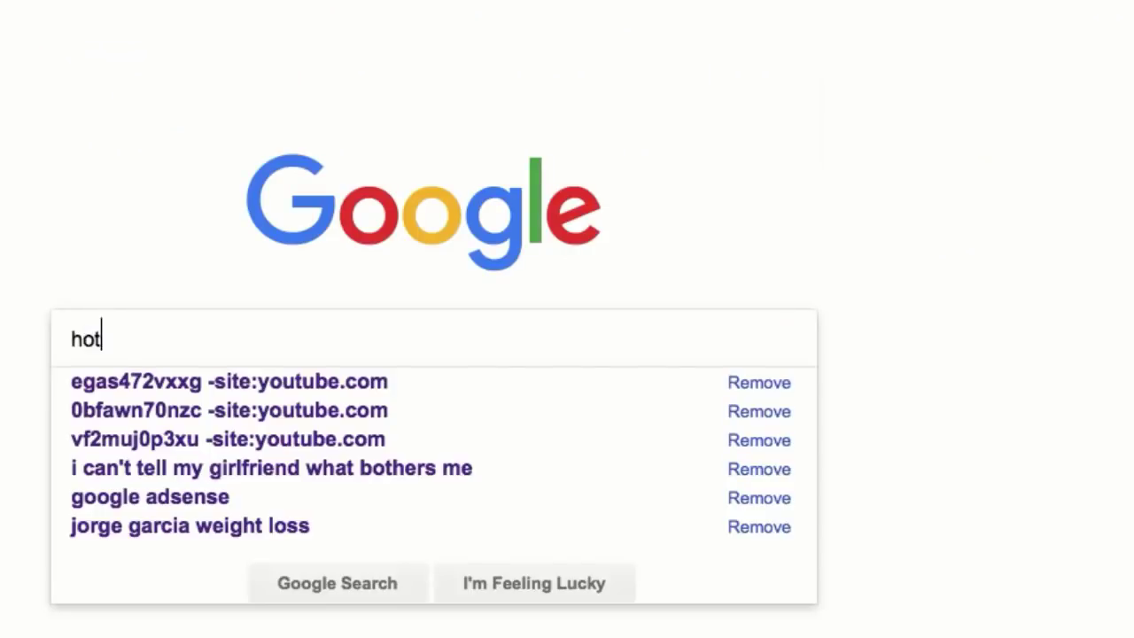
# Enter a Google search beginning with "hot ch".
pyautogui.write('ch')
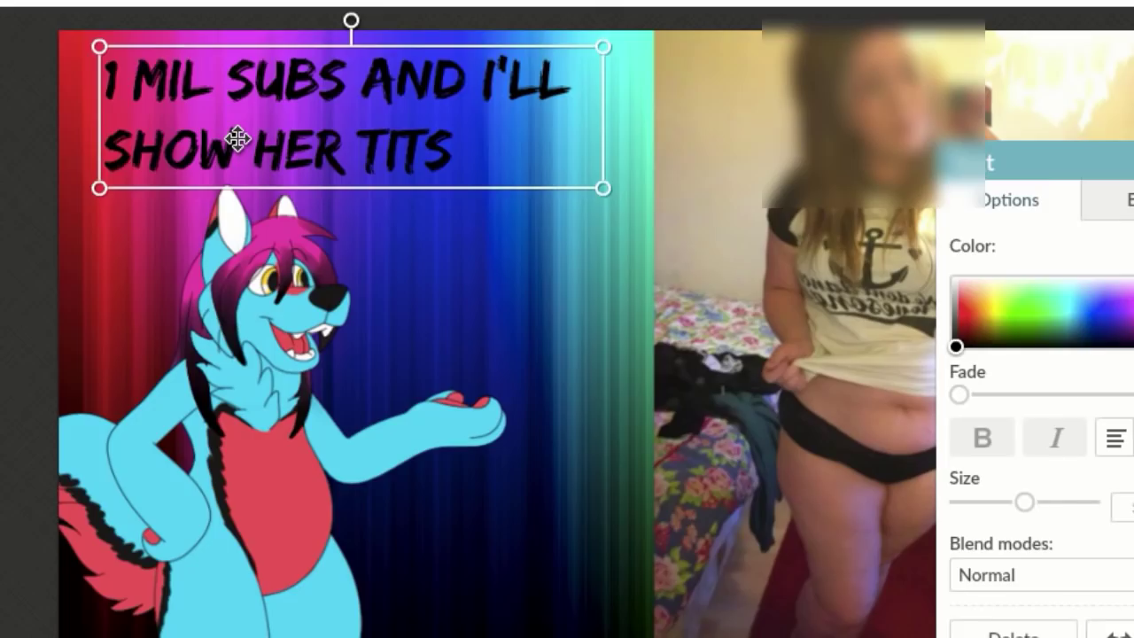
# In the PicMonkey photo editor, recolour the thumbnail caption "1 MIL SUBS AND I'LL SHOW HER TITS" yellow.
pyautogui.hotkey('ctrl', 'a')
pyautogui.click(993, 307)
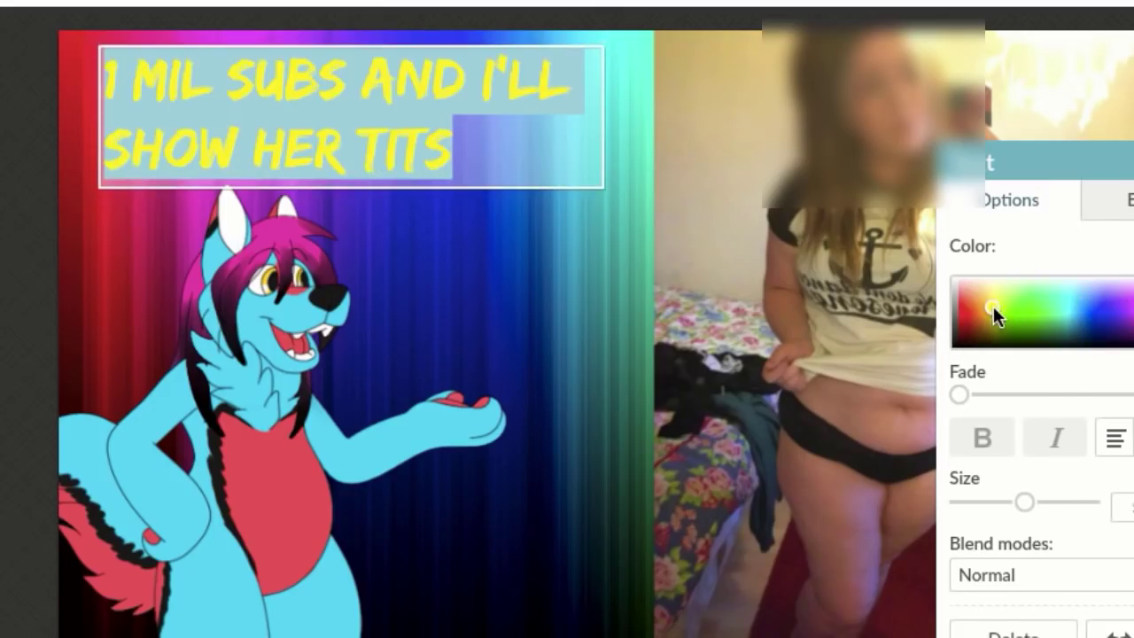
pyautogui.press('Escape')
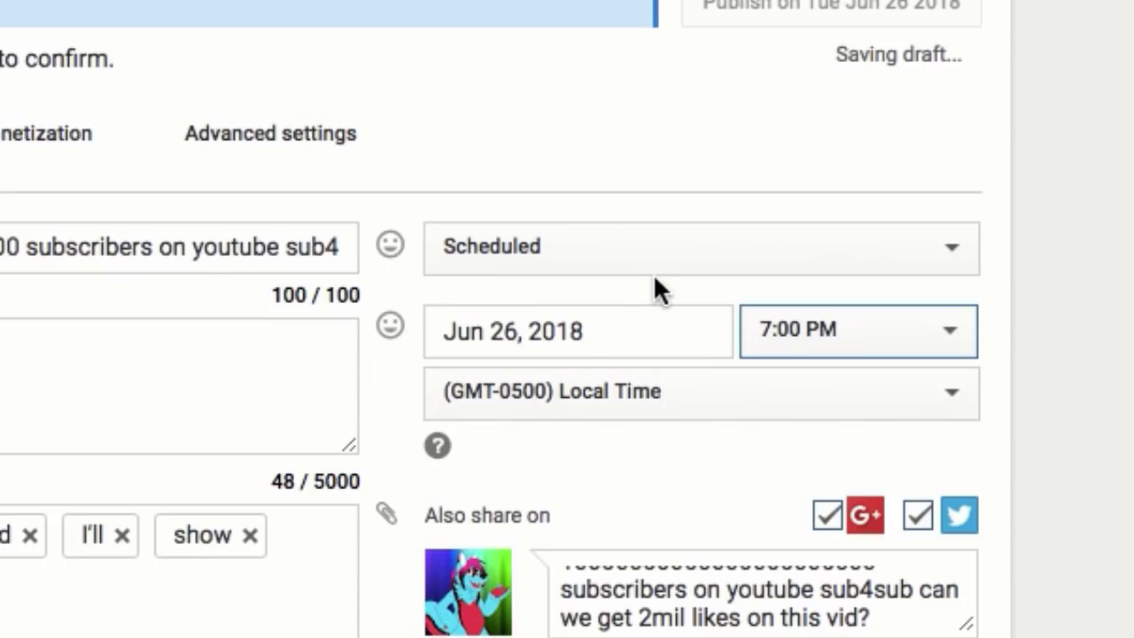
# Back on the YouTube upload page, change the video's visibility from scheduled to Private and finish the upload.
pyautogui.click(631, 260)
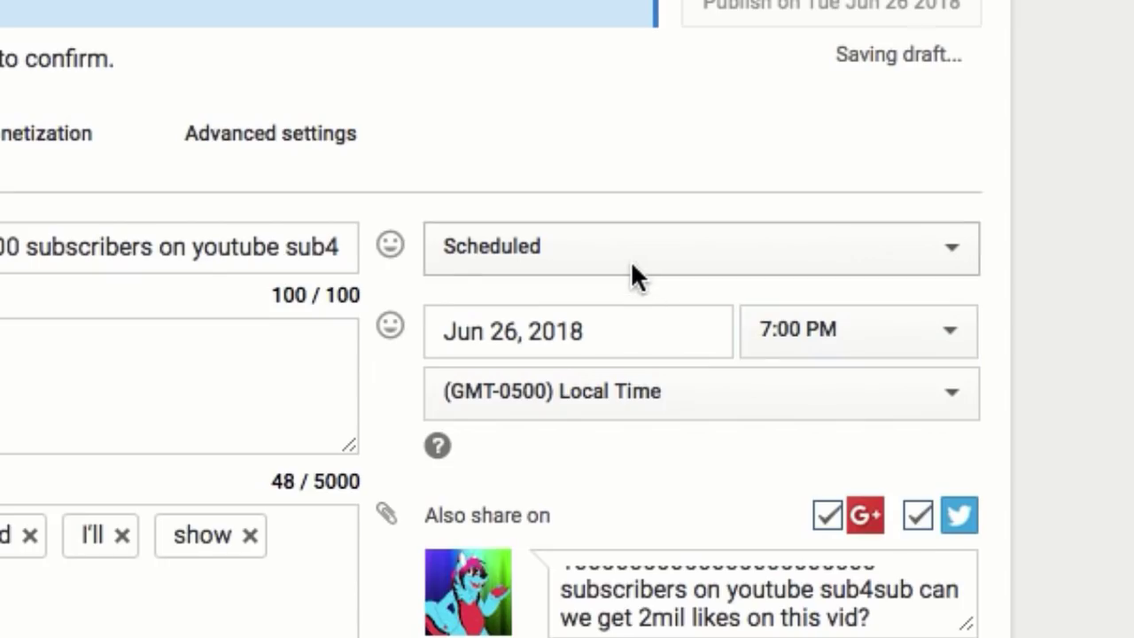
pyautogui.click(567, 151)
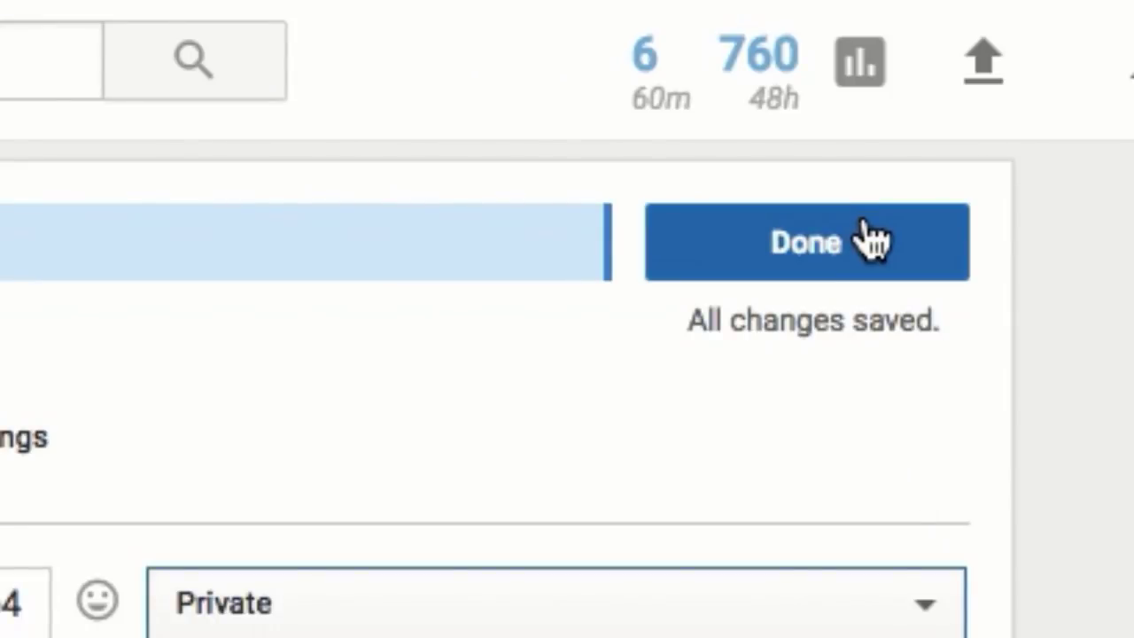
pyautogui.click(919, 4)
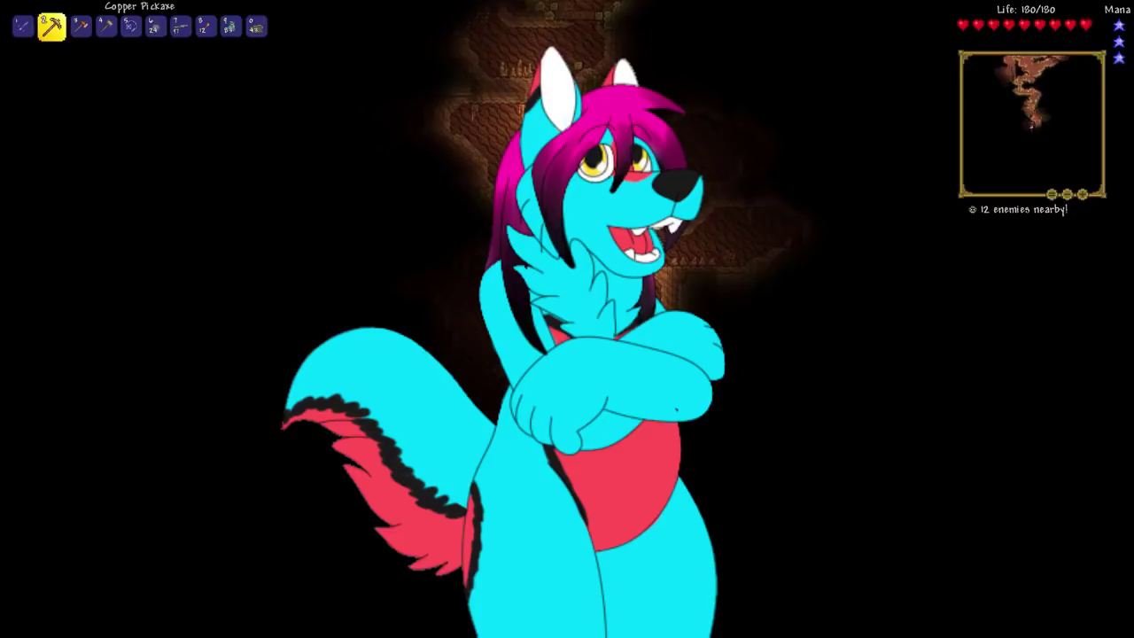
pyautogui.press('8')
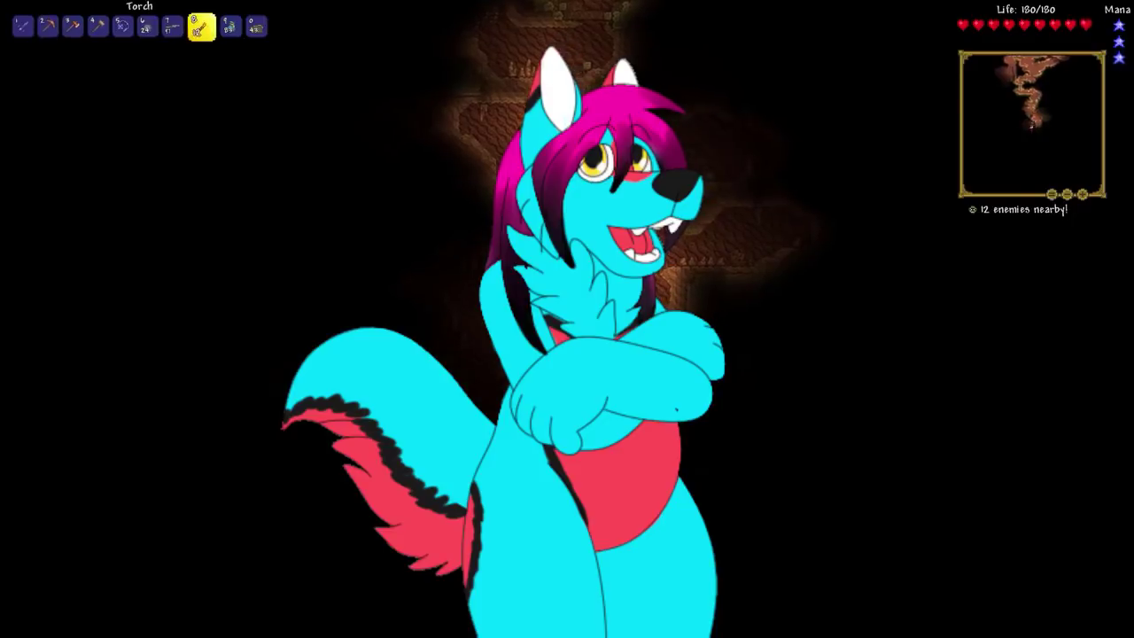
pyautogui.press('2')
pyautogui.press('1')
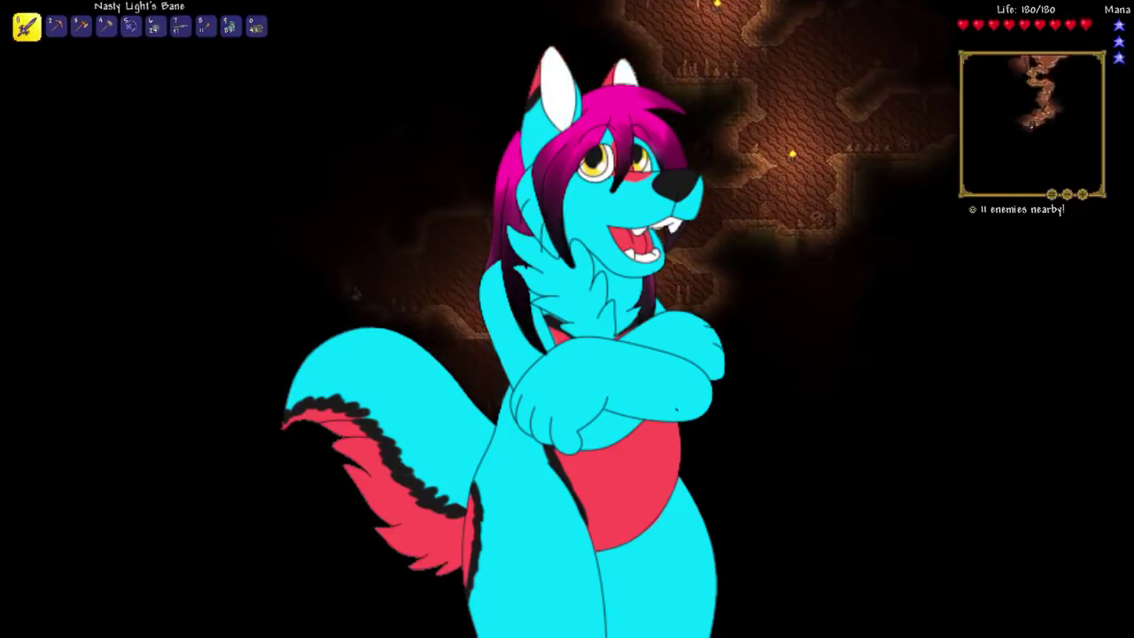
pyautogui.press('8')
pyautogui.press('1')
pyautogui.press('a')
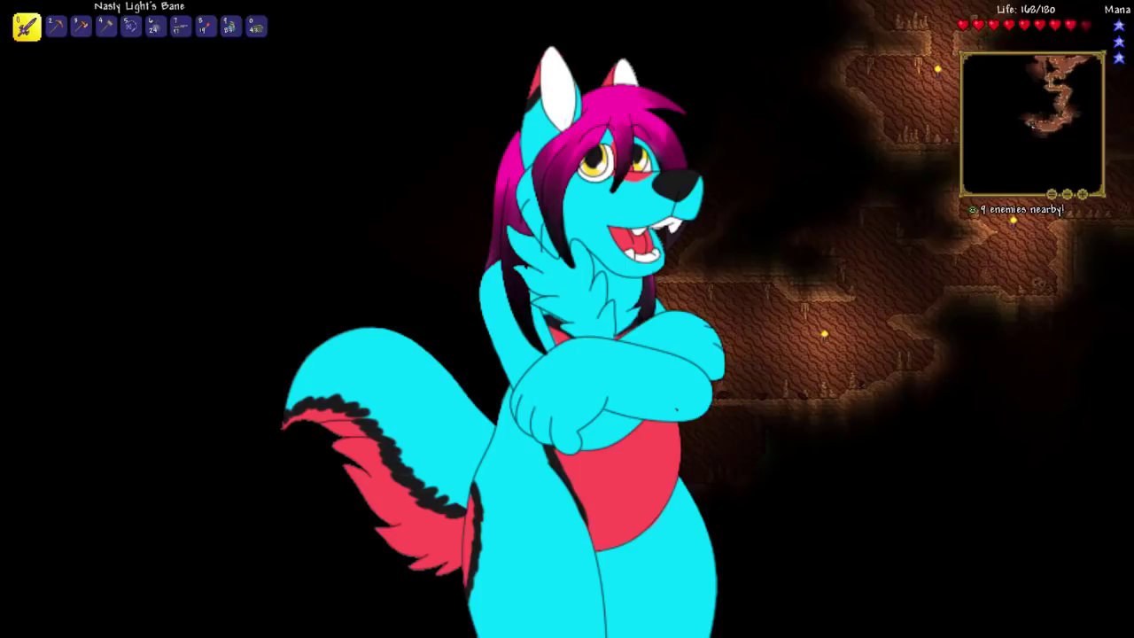
pyautogui.press('space')
pyautogui.press('8')
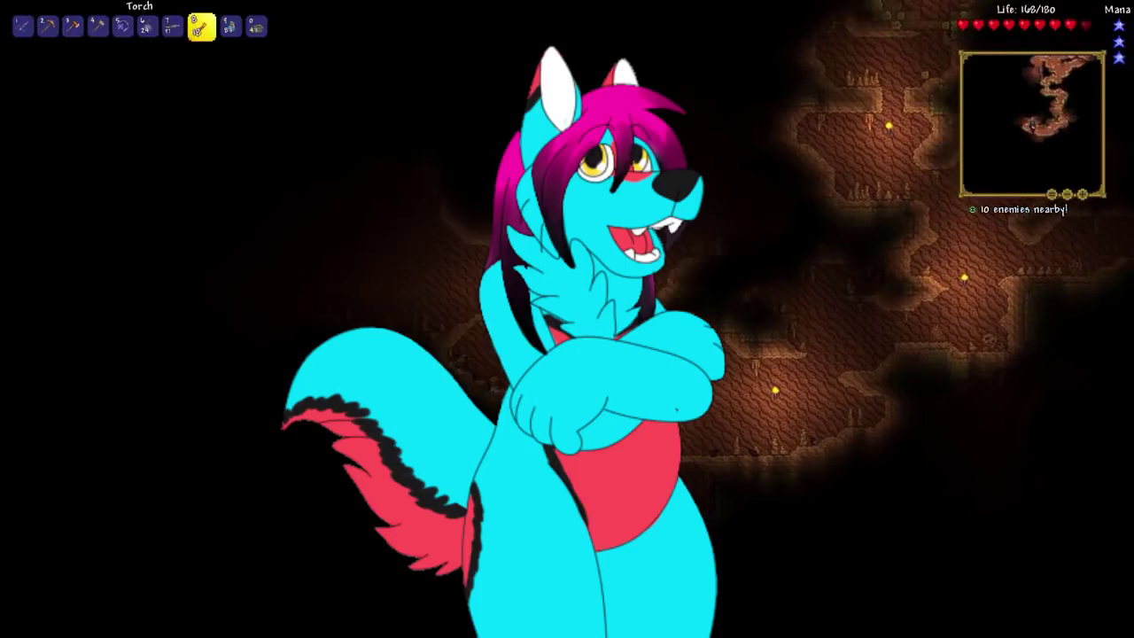
pyautogui.press('1')
pyautogui.press('2')
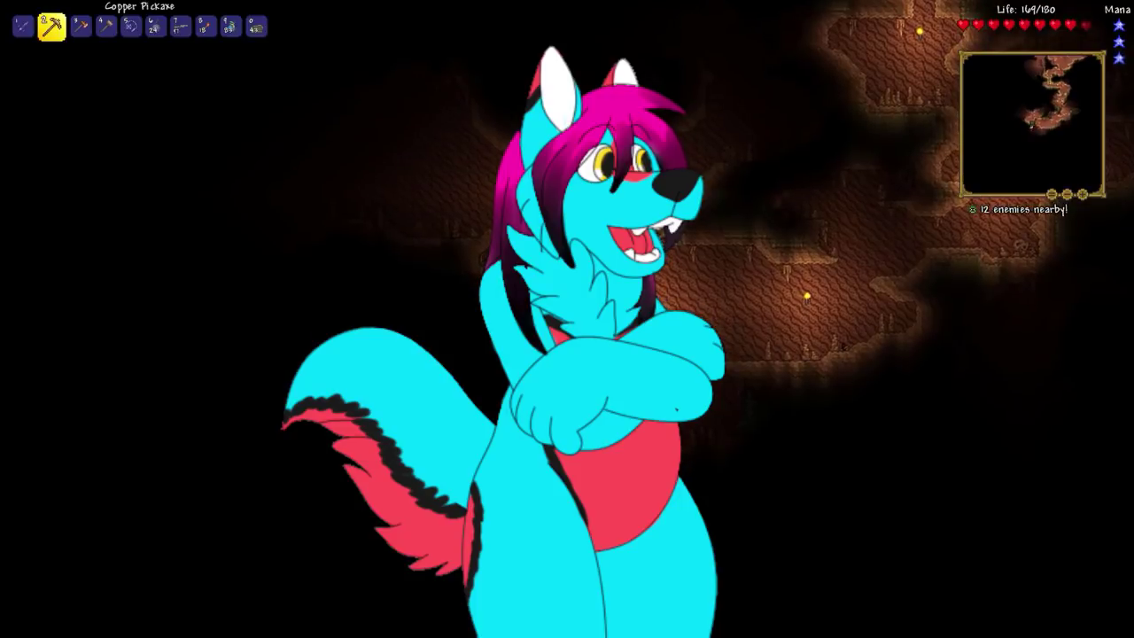
pyautogui.press('Escape')
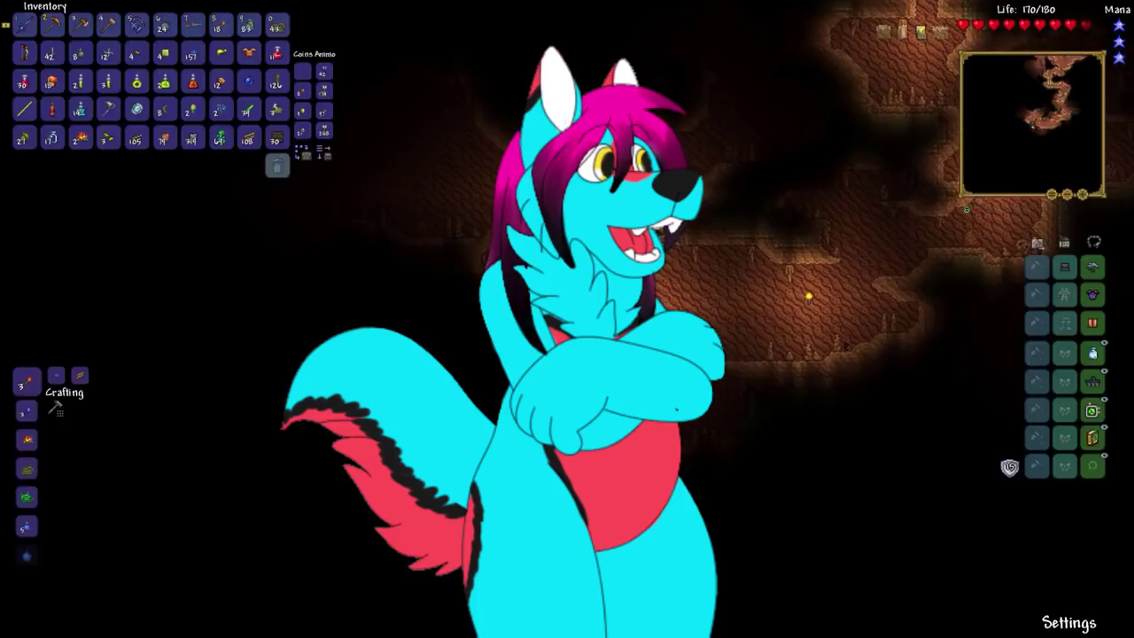
pyautogui.click(137, 54)
pyautogui.press('Escape')
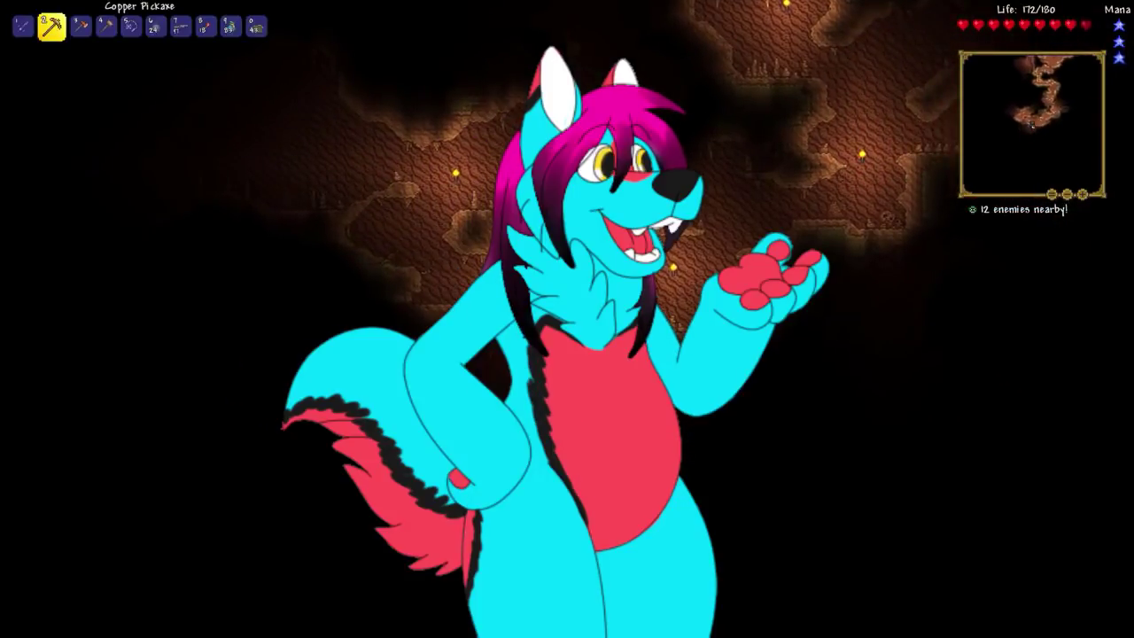
pyautogui.press('d')
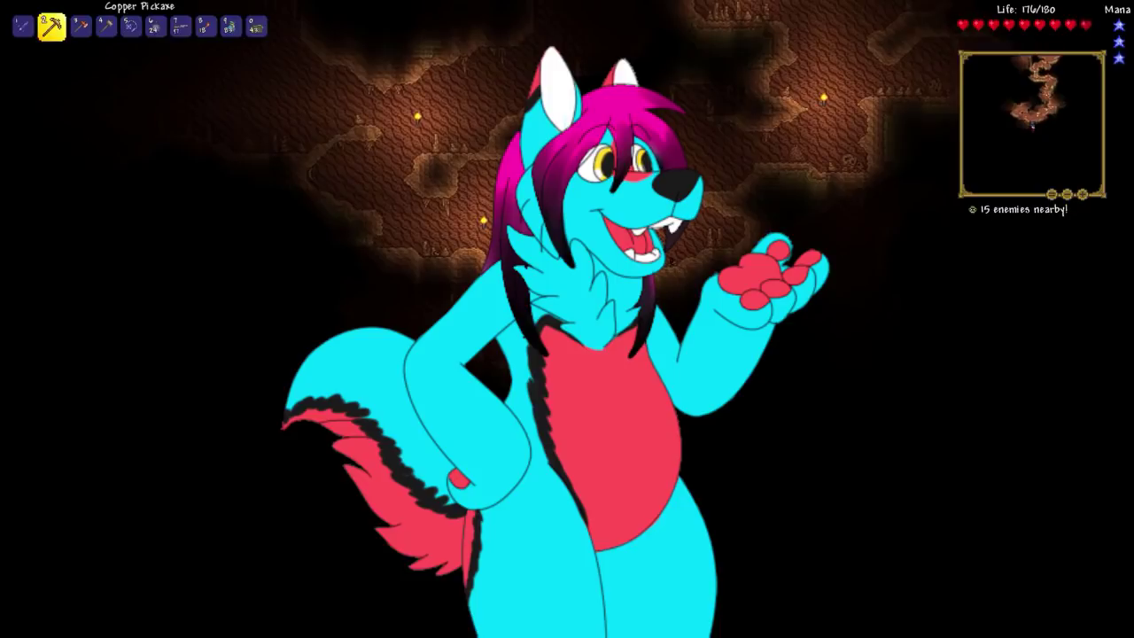
pyautogui.press('Escape')
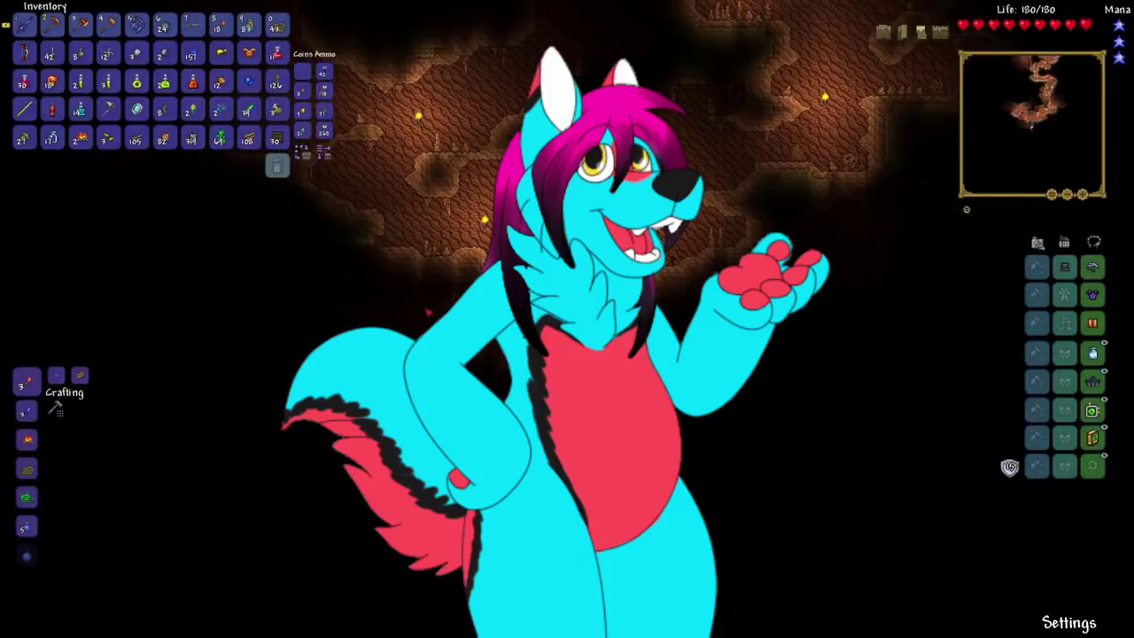
pyautogui.press('Escape')
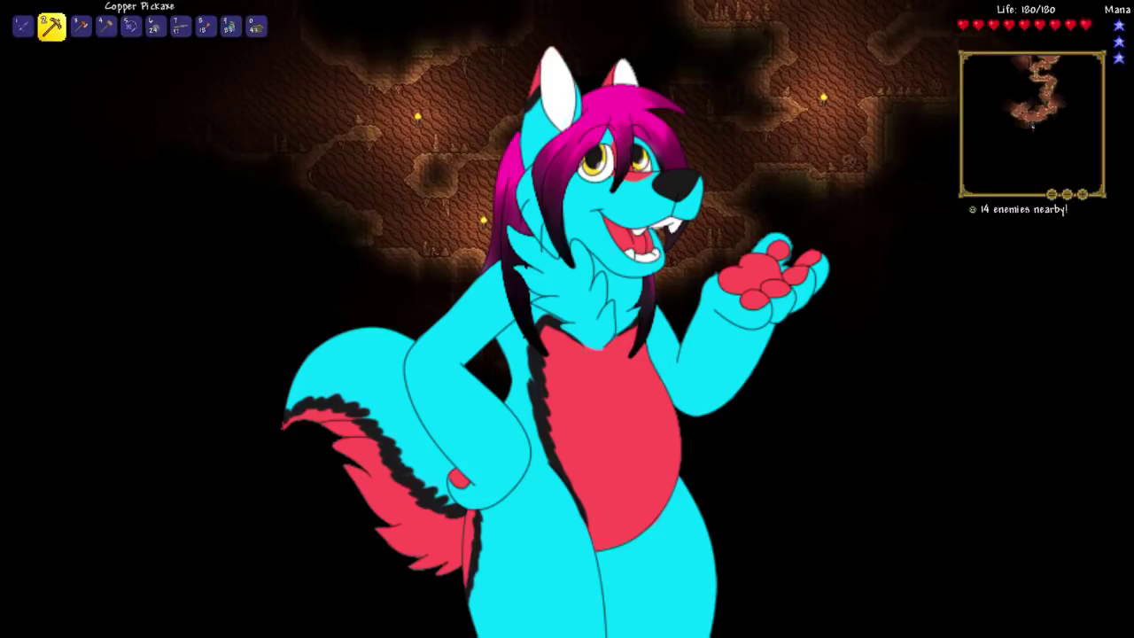